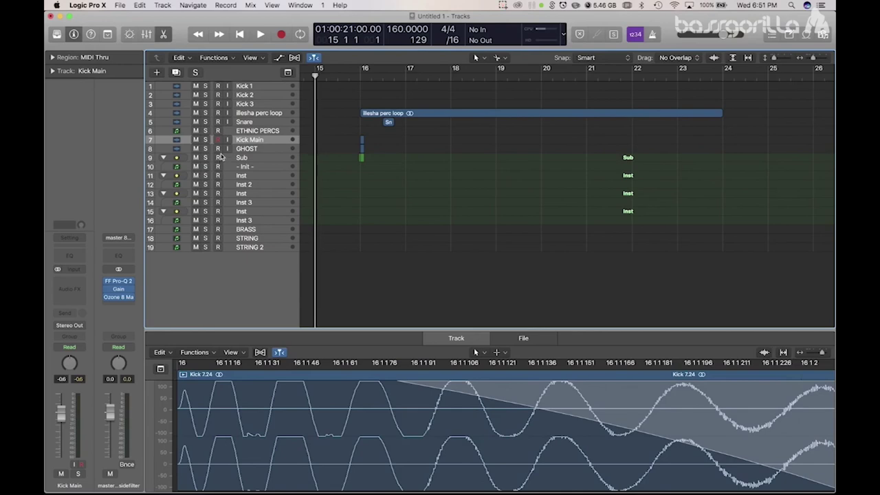
Step: Solo the Kick Main track, audition it from just before bar 16, and clear its solo
left_click(204, 141)
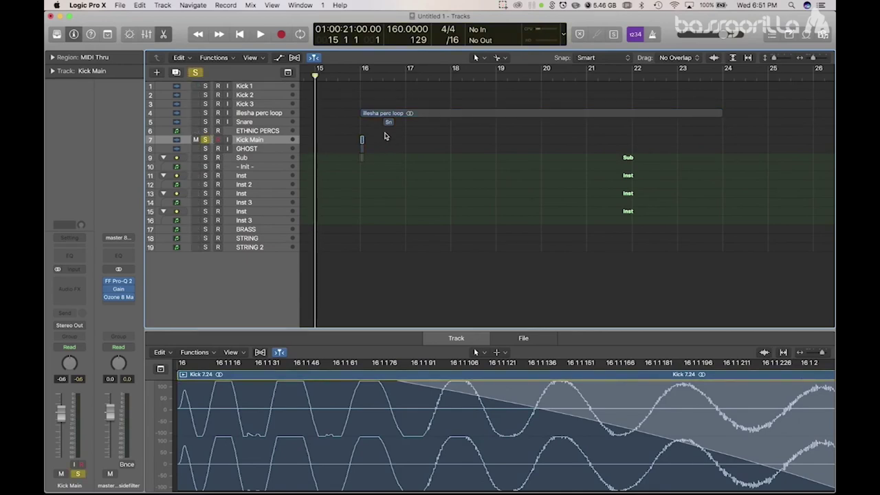
double_click(345, 74)
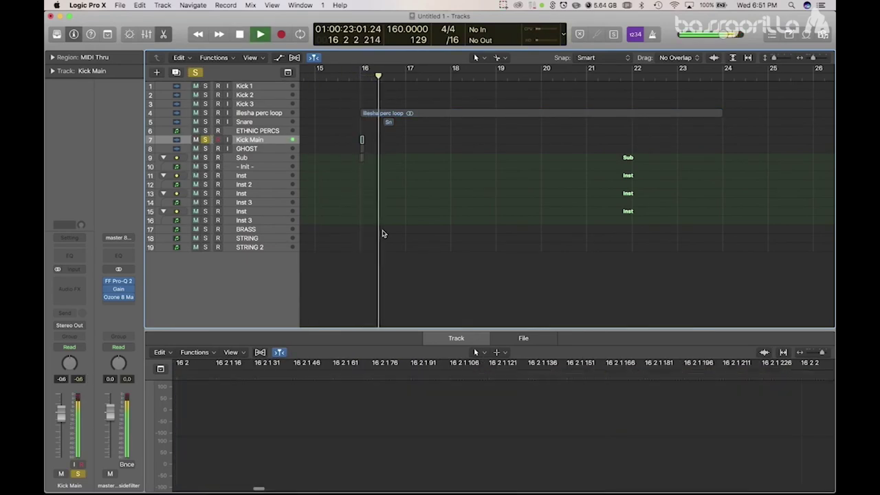
left_click(352, 73)
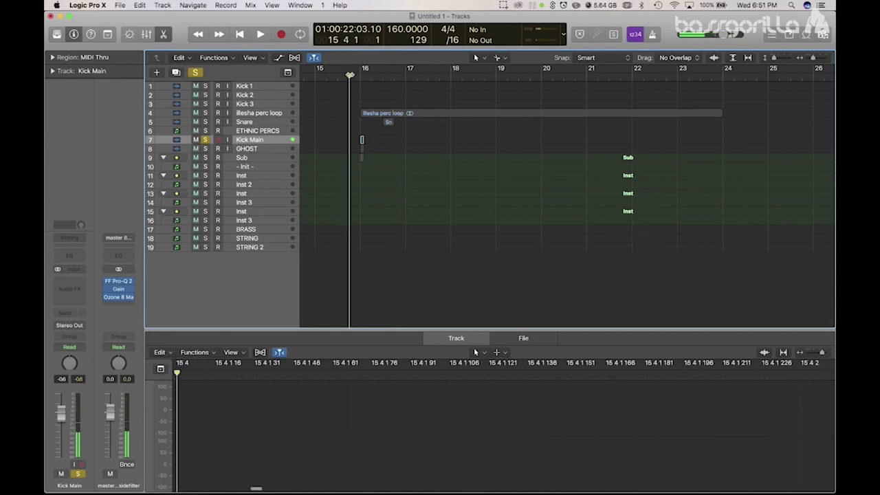
key("space")
left_click(204, 141)
Step: Audition the Snare track on its own and clear its solo
left_click(243, 149)
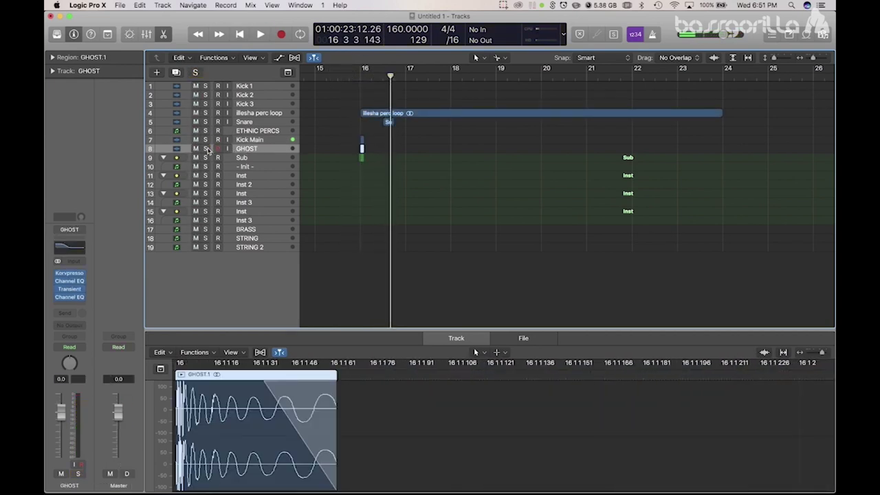
left_click(205, 121)
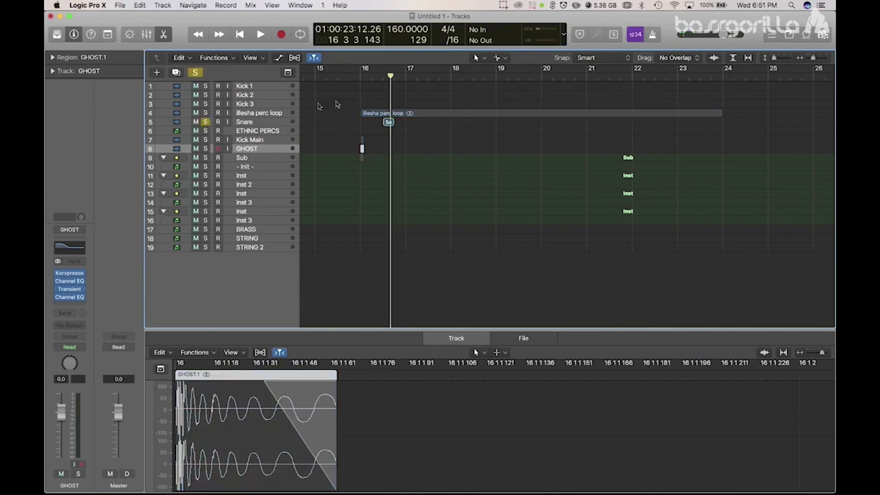
key("space")
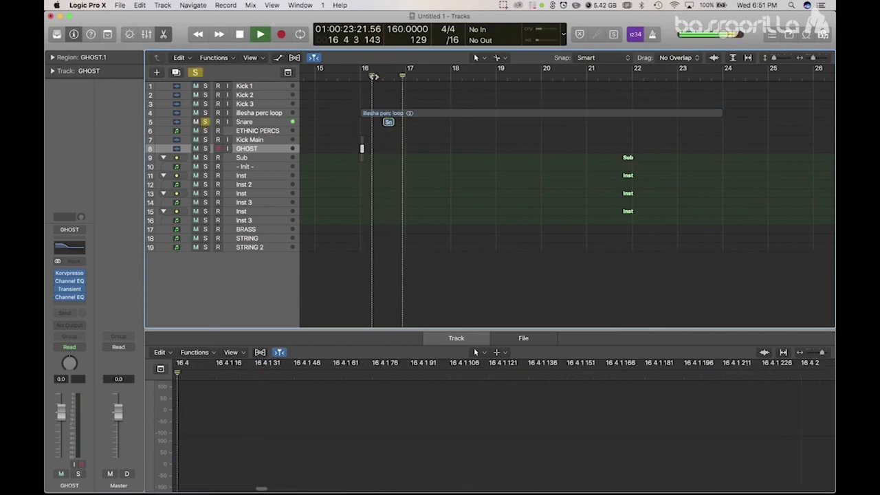
left_click(205, 122)
key("space")
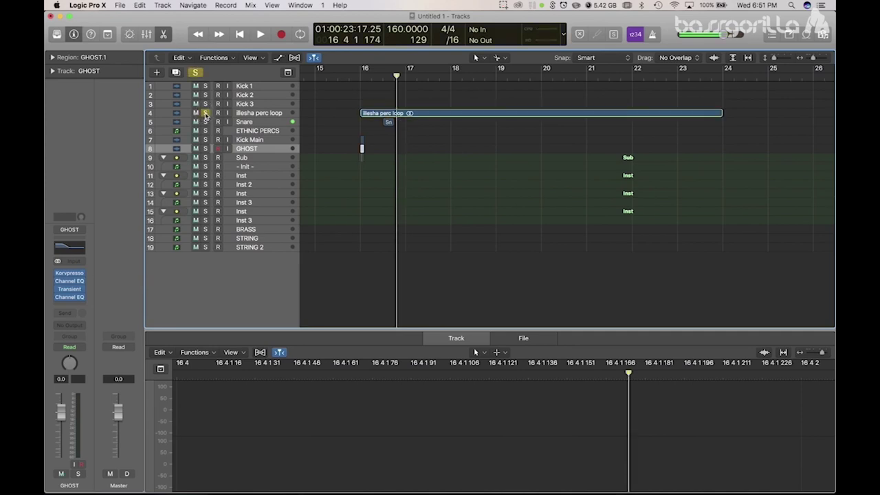
Step: Audition the soloed illesha perc loop track from bar 16 with its waveform enlarged, and restore the compact track view
left_click(359, 79)
key("a")
scroll(357, 85, "up", 4)
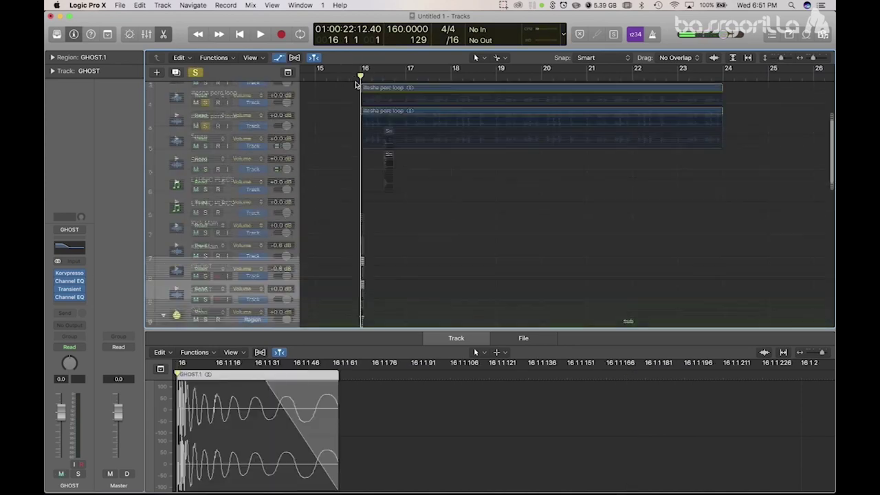
key("space")
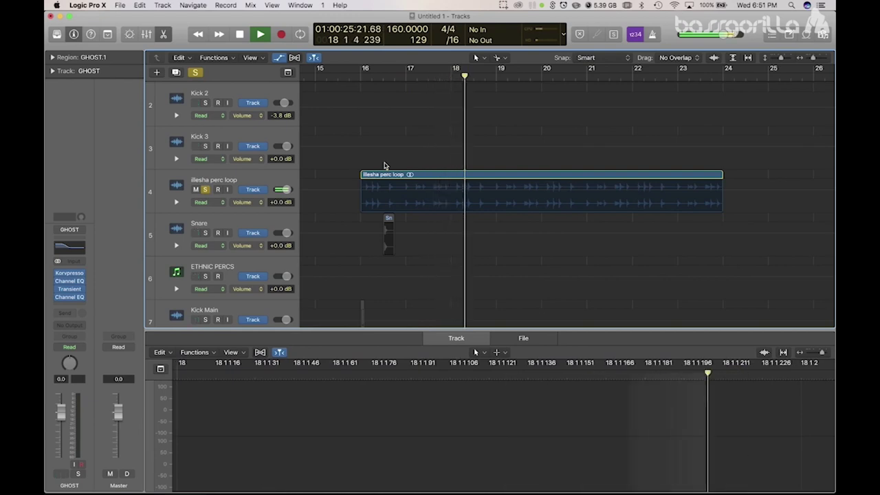
key("a")
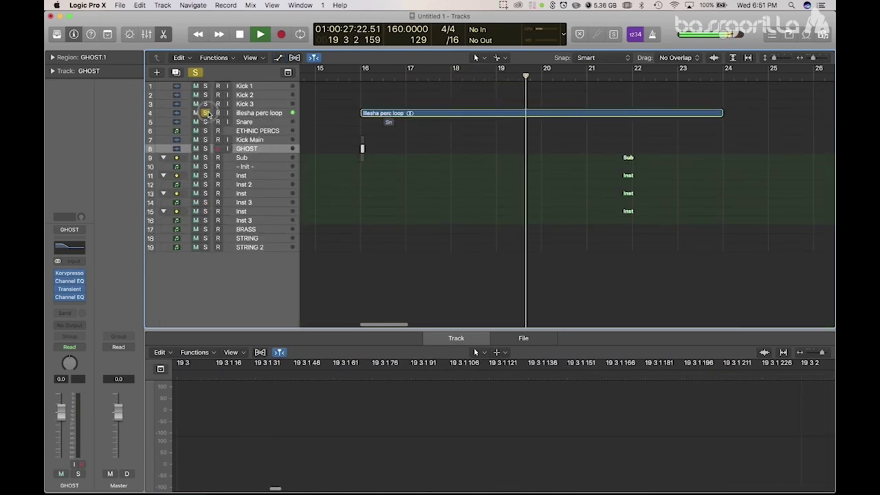
key("space")
Step: Solo the GHOST track and audition its kick region from just before bar 16
left_click(276, 157)
left_click(268, 148)
left_click(204, 149)
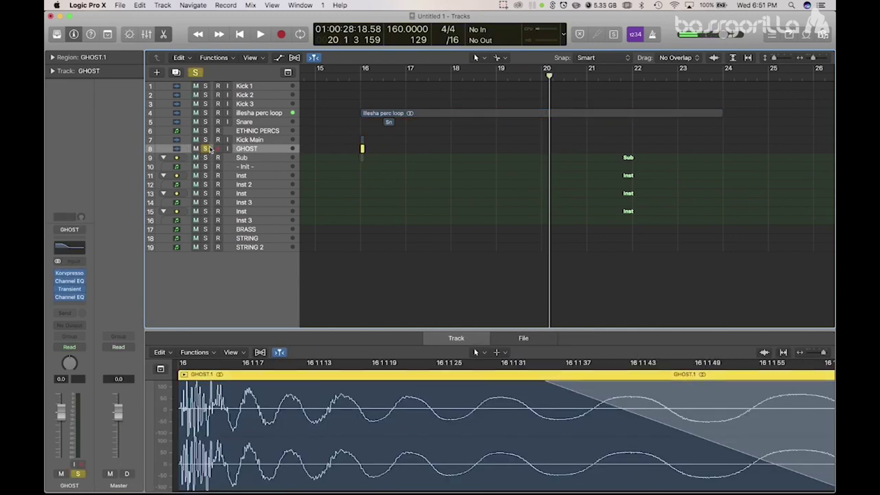
double_click(349, 74)
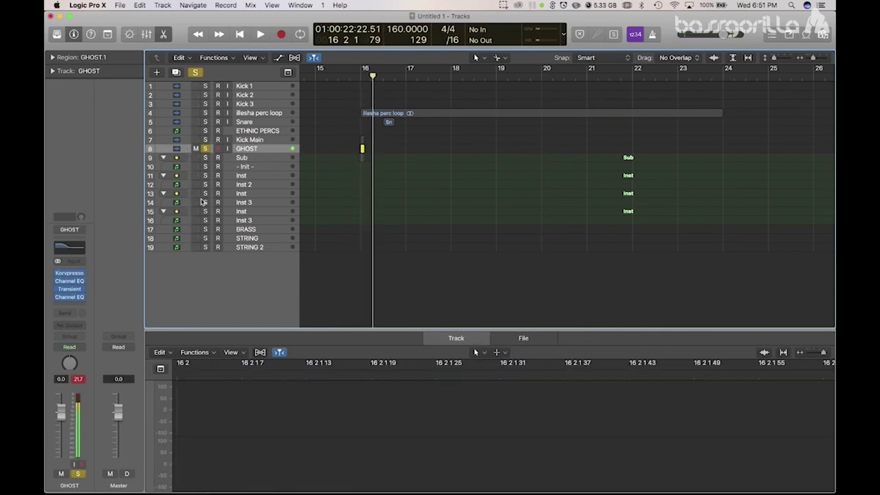
Step: Inspect the Guitar Rig sidechain compressor on the first Inst track while playing the soloed GHOST kick, and close the plug-in
left_click(251, 177)
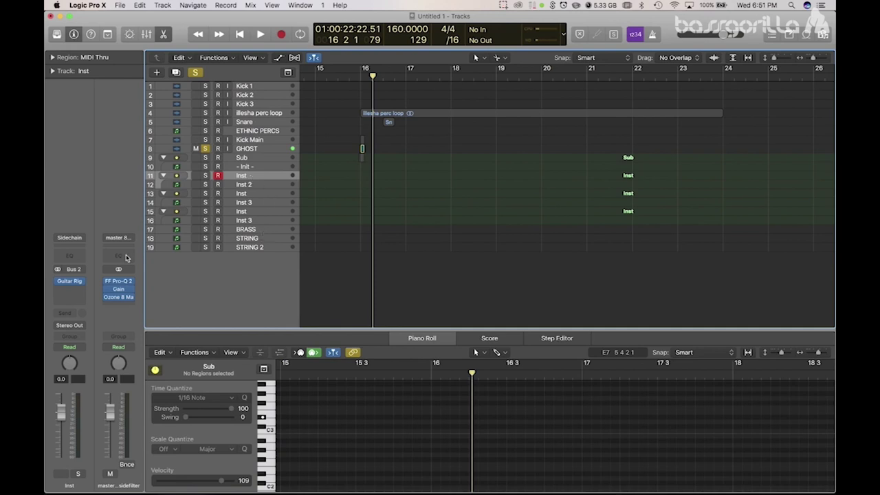
key("space")
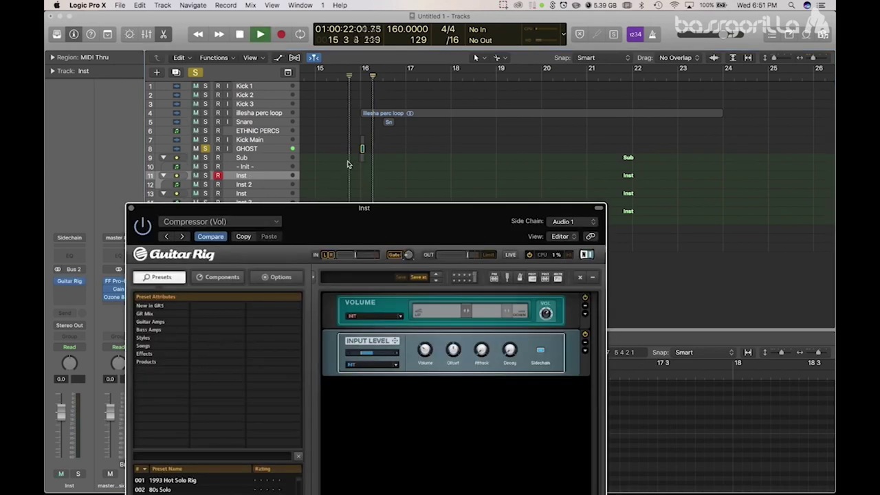
left_click(352, 75)
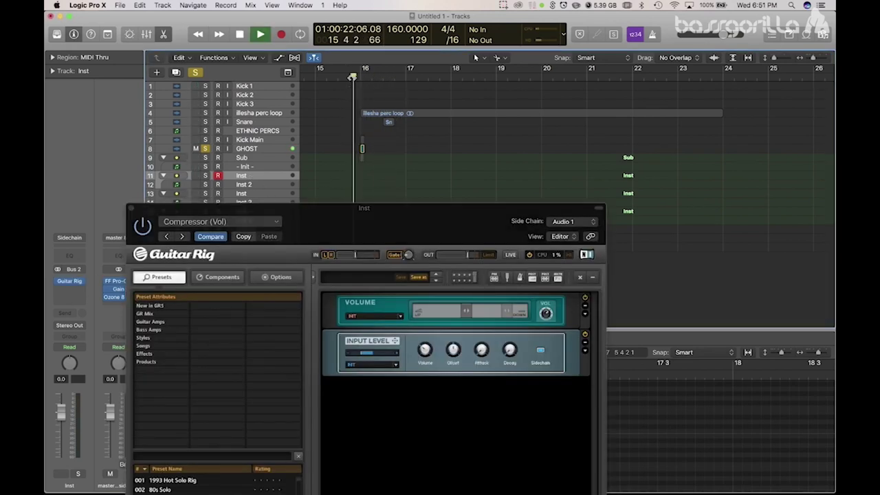
left_click(137, 213)
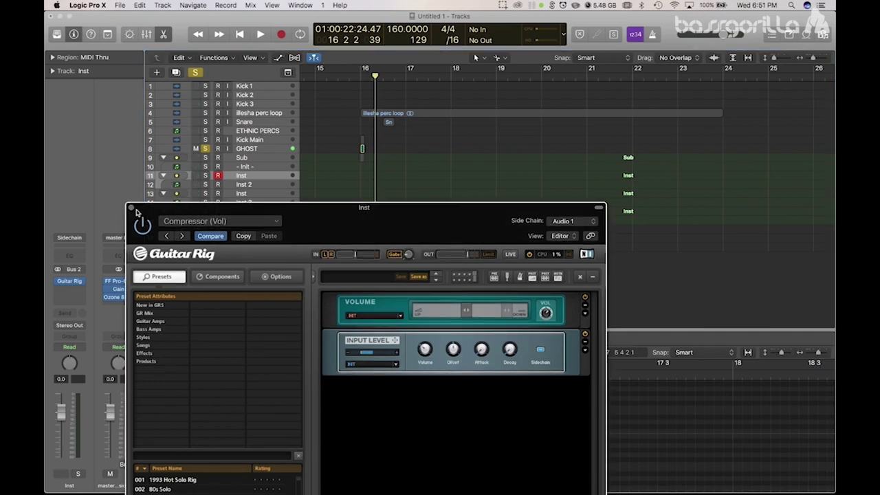
left_click(131, 207)
Step: Clear the GHOST solo, select the Sub track, and watch its Gain plug-in while playing the full groove
left_click(248, 160)
left_click_drag(208, 161, 208, 161)
left_click(205, 149)
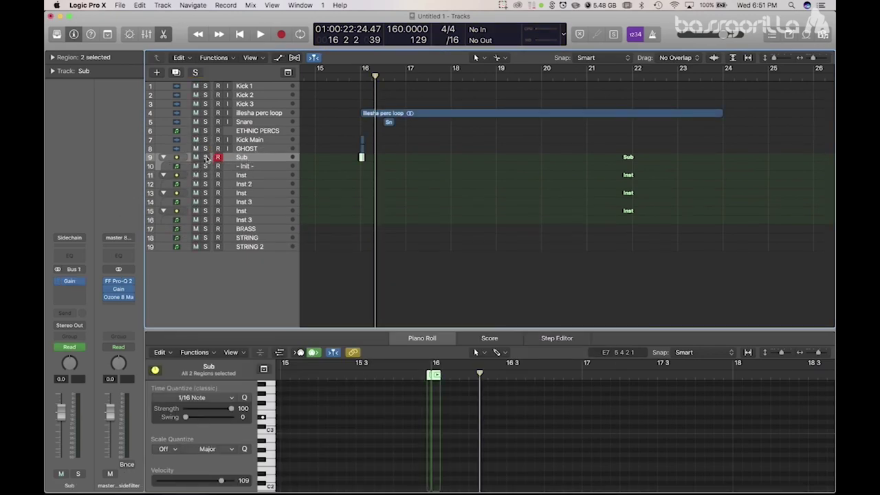
left_click(69, 282)
key("space")
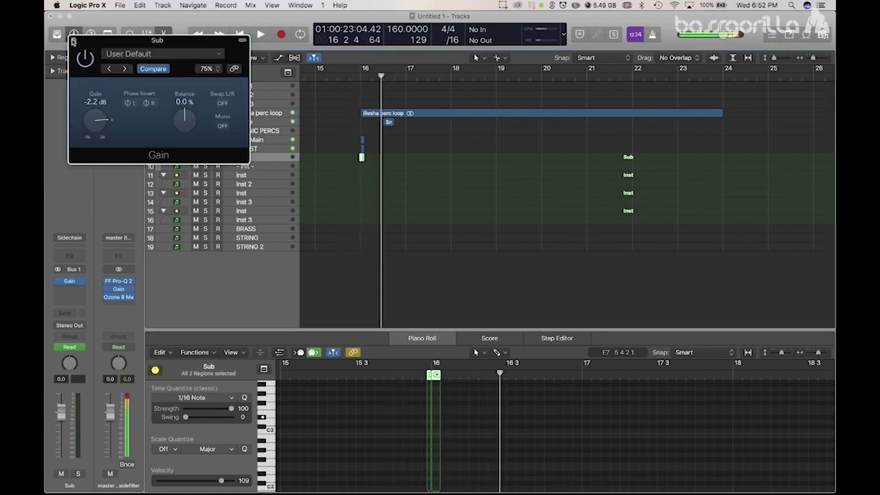
left_click(72, 40)
key("space")
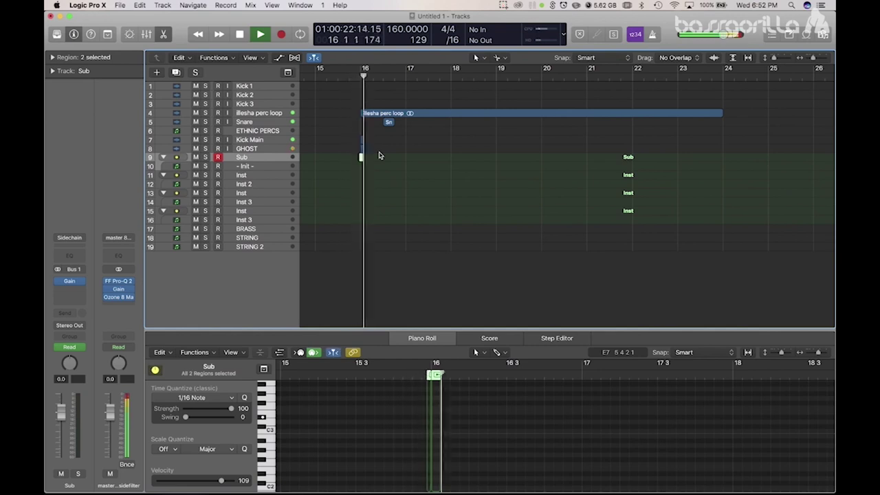
left_click(69, 282)
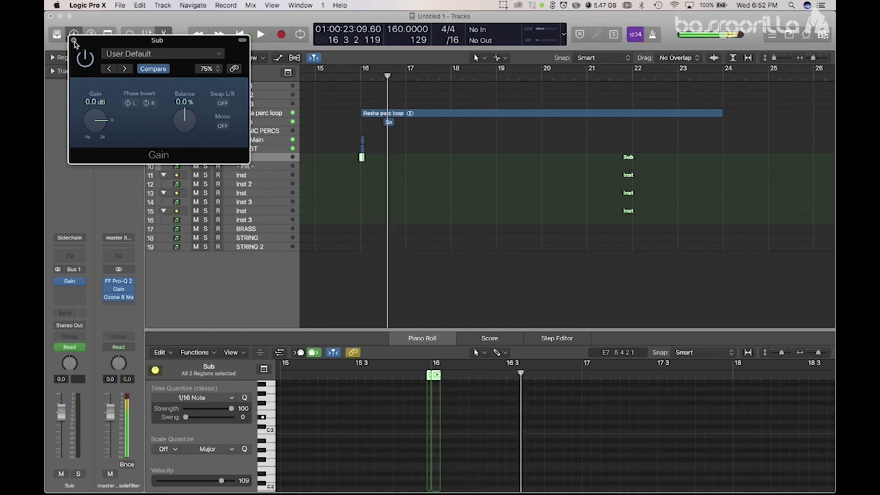
left_click(75, 283)
key("space")
Step: Copy the Kick Main, GHOST and Sub regions from bar 16 to about beat 16 4 and play them back
key("super+Right")
key("super+Right")
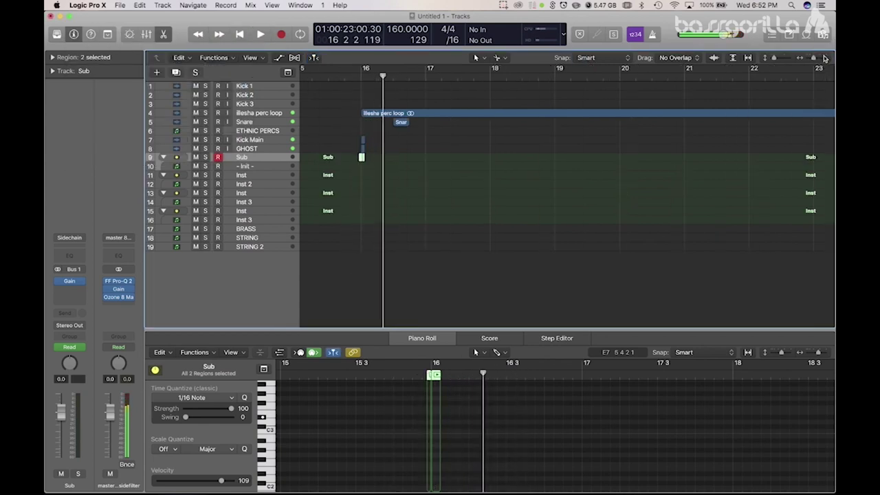
left_click(460, 157)
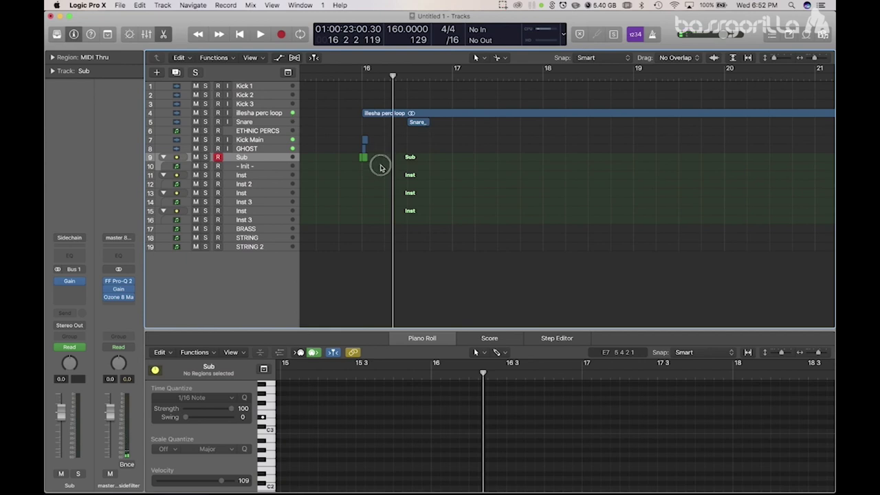
left_click_drag(360, 150, 433, 140)
key("space")
key("space")
key("space")
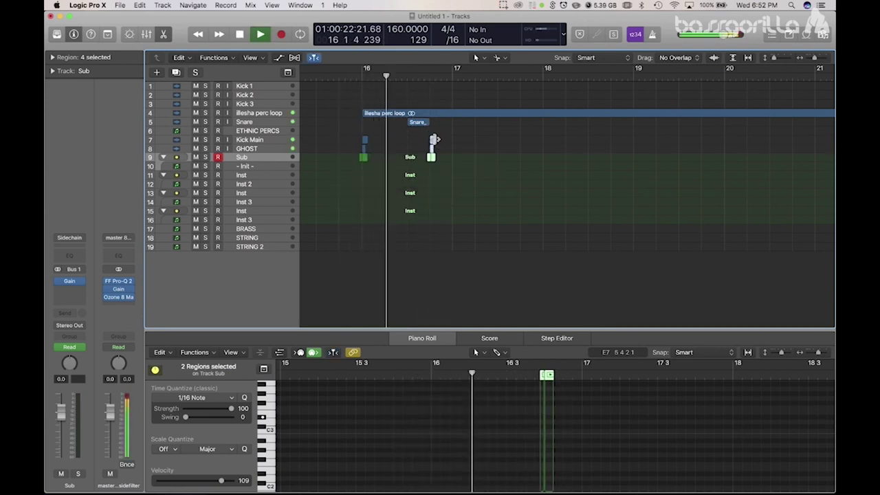
key("space")
Step: Move the copied kick, ghost and sub regions to about 16 4 3 and check the timing in playback
left_click_drag(440, 141, 453, 141)
key("space")
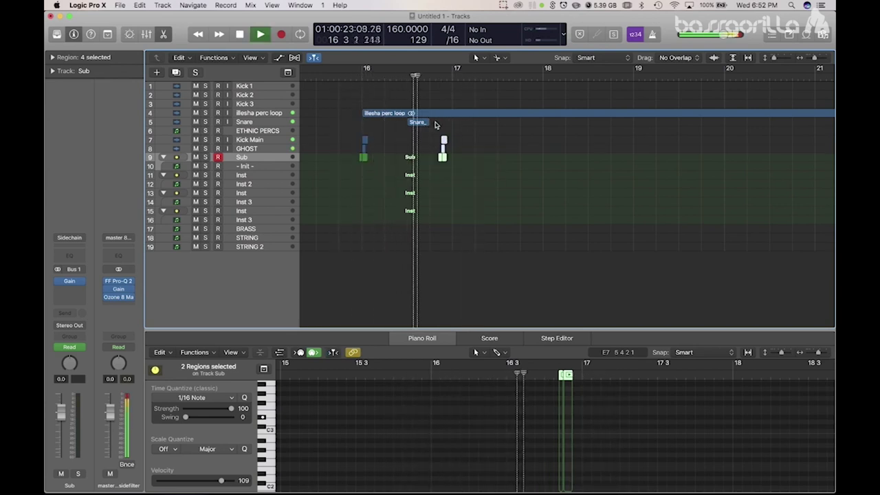
key("space")
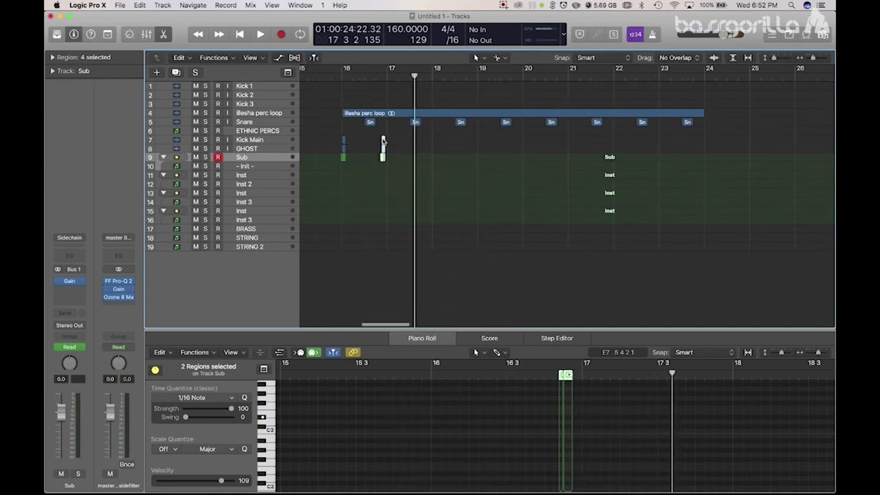
Step: Duplicate the second kick, ghost and sub hit to about 17 1 3 and listen to the pattern
left_click_drag(385, 140, 395, 140)
key("space")
key("super+Right")
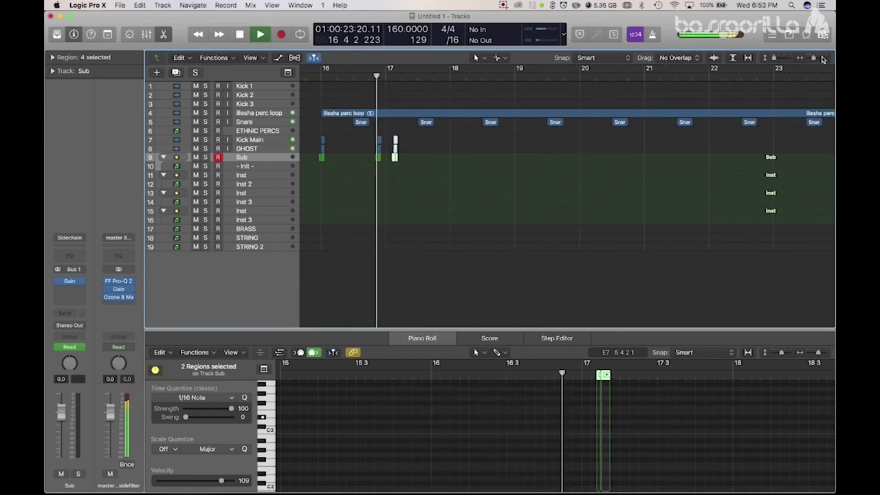
Step: Rearrange the copied kick, ghost and sub hits to sit at about 16 4 and 16 4 3, and play them back
scroll(535, 116, "left", 3)
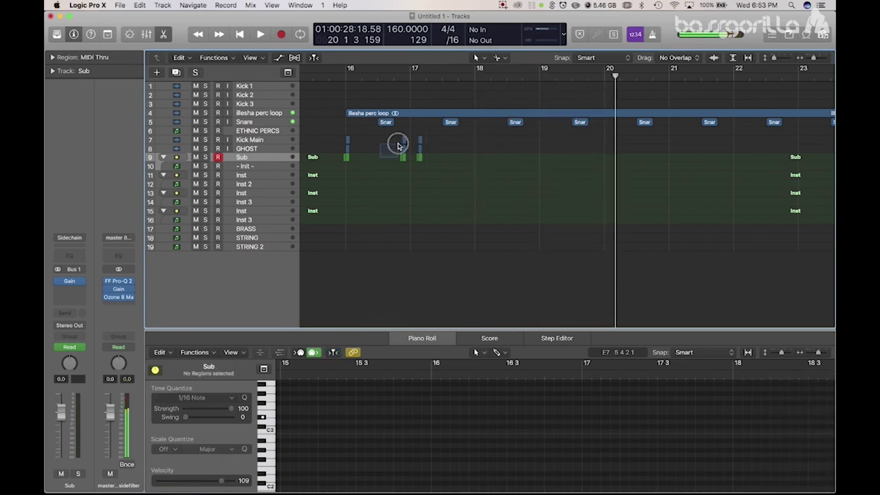
left_click(403, 141)
mouse_move(400, 141)
left_mouse_down()
mouse_move(392, 140)
mouse_move(420, 137)
mouse_move(403, 141)
left_mouse_up()
key("space")
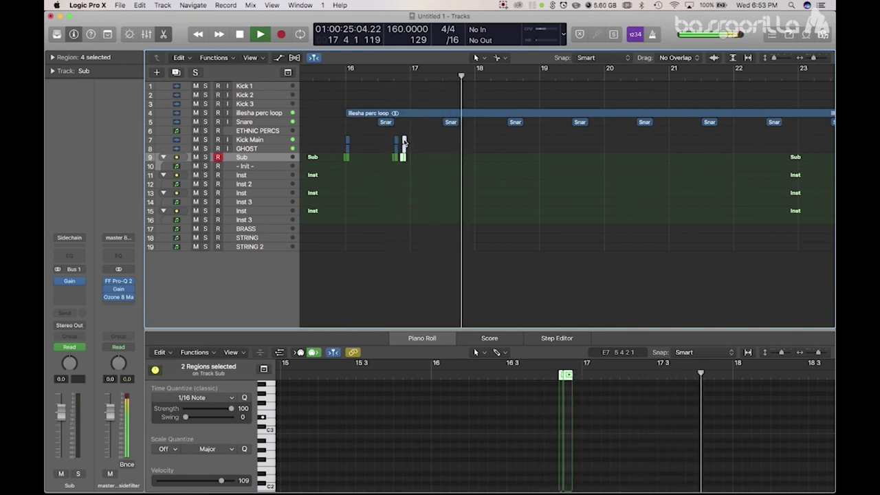
key("space")
Step: Copy the 16 4 3 kick, ghost and sub hit to about 17 1 3 and audition the two-bar pattern
left_click_drag(403, 140, 418, 142)
key("space")
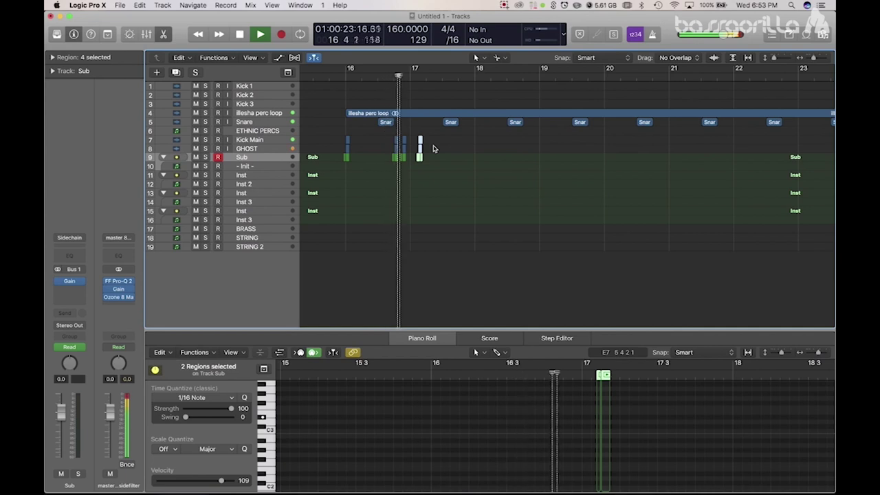
key("space")
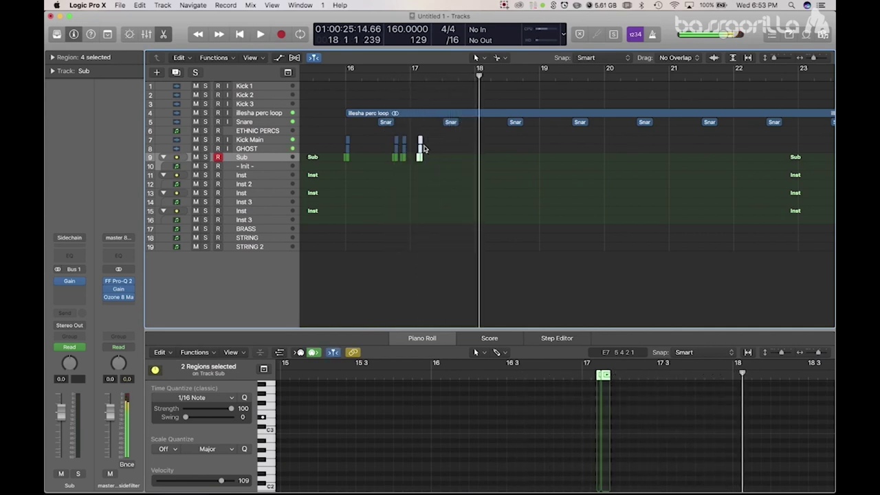
Step: Copy the two-bar kick, ghost and sub pattern to bar 18, and the resulting four bars to bar 20
left_click_drag(440, 172, 479, 142)
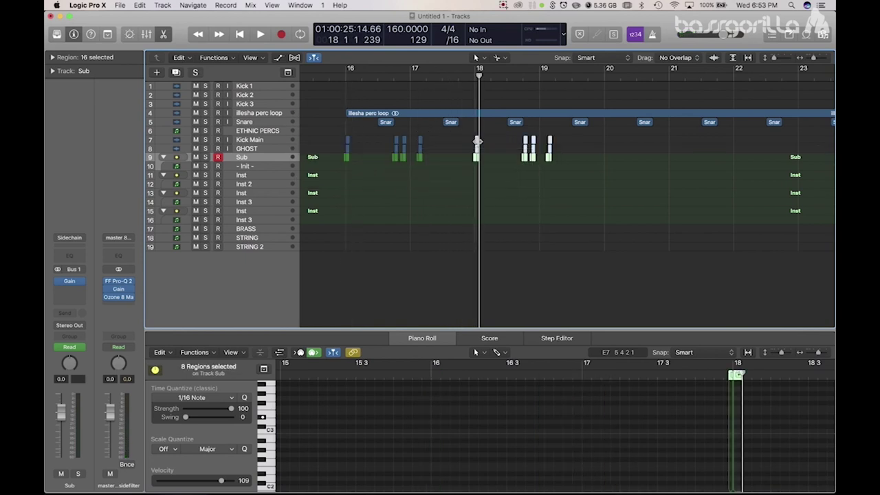
key("space")
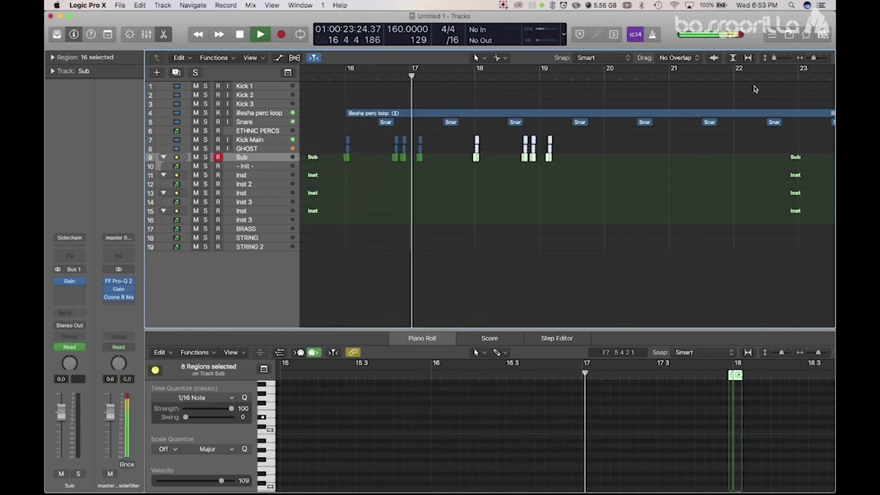
left_click_drag(813, 59, 808, 60)
left_click_drag(572, 195, 543, 145)
left_click(399, 75)
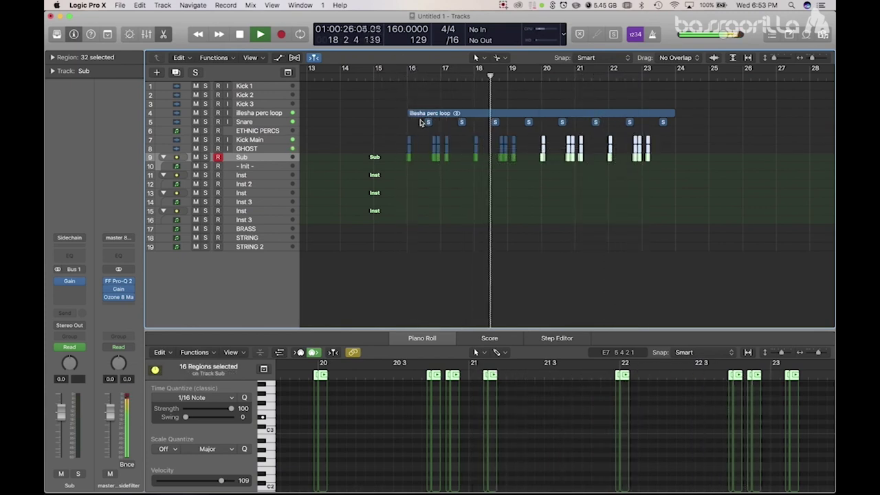
Step: Audition the copied kick pattern up close from about beat 20 3
left_click_drag(812, 58, 826, 58)
key("space")
scroll(672, 182, "left", 3)
left_click(672, 183)
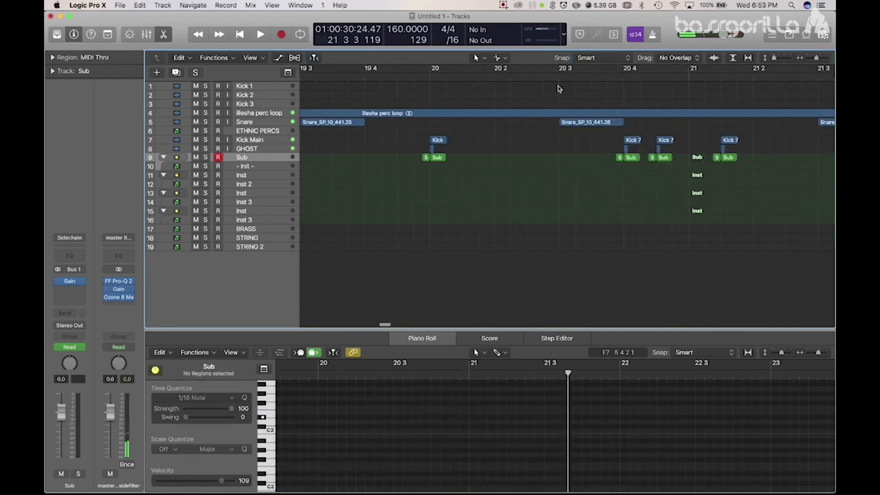
left_click(560, 75)
key("space")
key("space")
Step: Copy the kick, ghost and sub hit at about 20 4 3 to just after itself and play the pattern back
left_click(673, 178)
left_click_drag(673, 181, 671, 142)
left_click(556, 75)
key("space")
key("space")
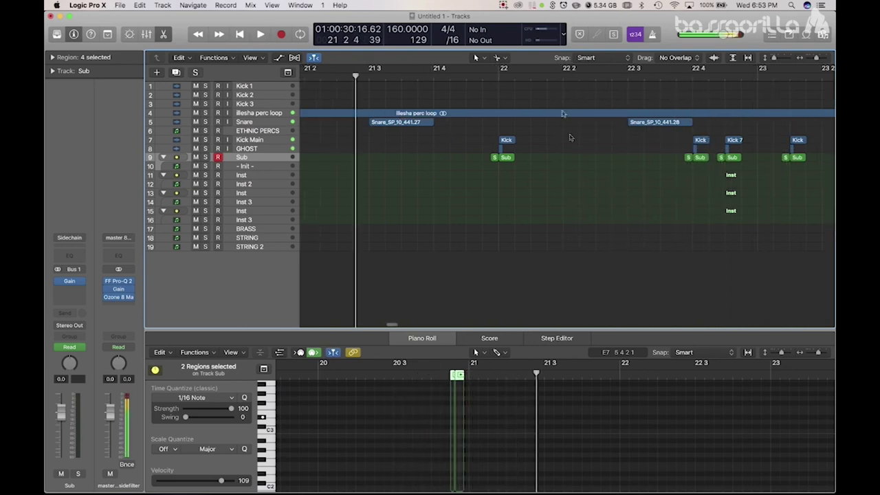
Step: Adjust the doubled sub hit just after 20 4 3 and audition it from about 20 3 3
scroll(550, 148, "left", 5)
left_click_drag(486, 173, 505, 162)
left_click(511, 178)
left_click_drag(510, 159, 518, 165)
key("a")
key("a")
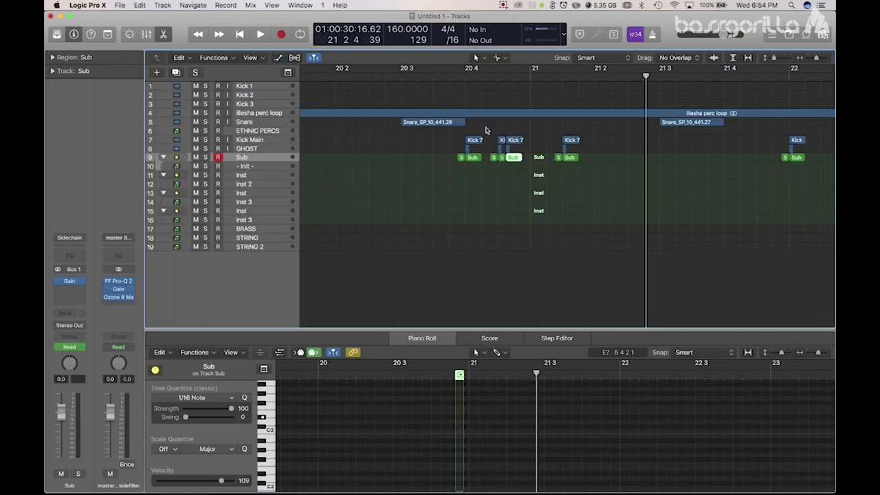
left_click(434, 77)
key("space")
Step: Set the cycle range from bar 16 to bar 24 and open the Serum instrument on the - Init - track
left_click_drag(816, 58, 804, 60)
left_click_drag(357, 69, 719, 69)
left_click(249, 166)
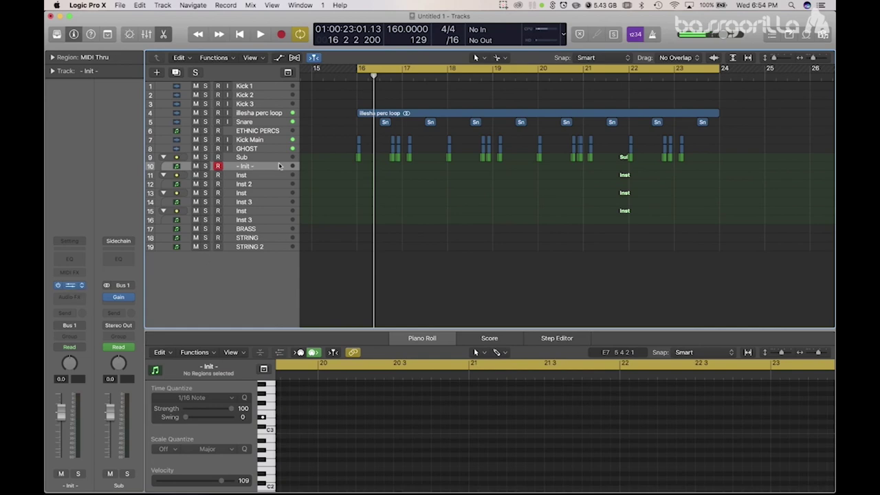
key("v")
left_click_drag(255, 59, 376, 69)
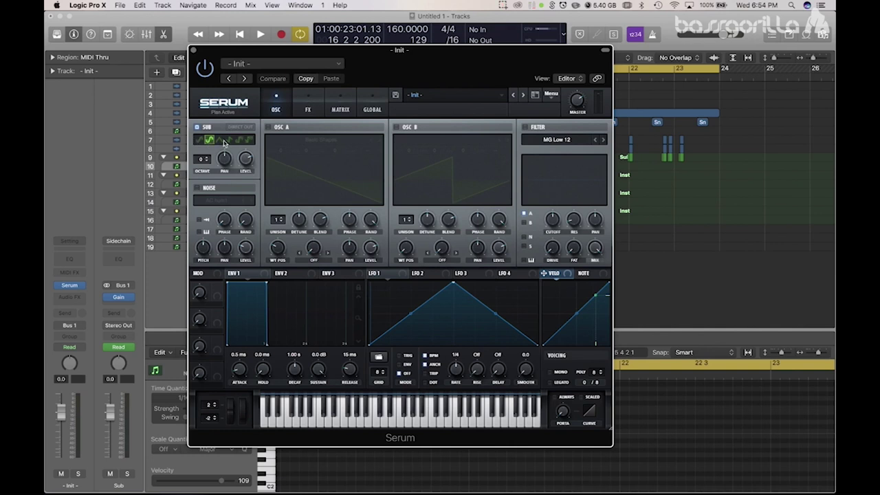
Step: Audition alternative waveforms for Serum's sub oscillator by playing notes with Musical Typing, and close the plug-in
key("super+k")
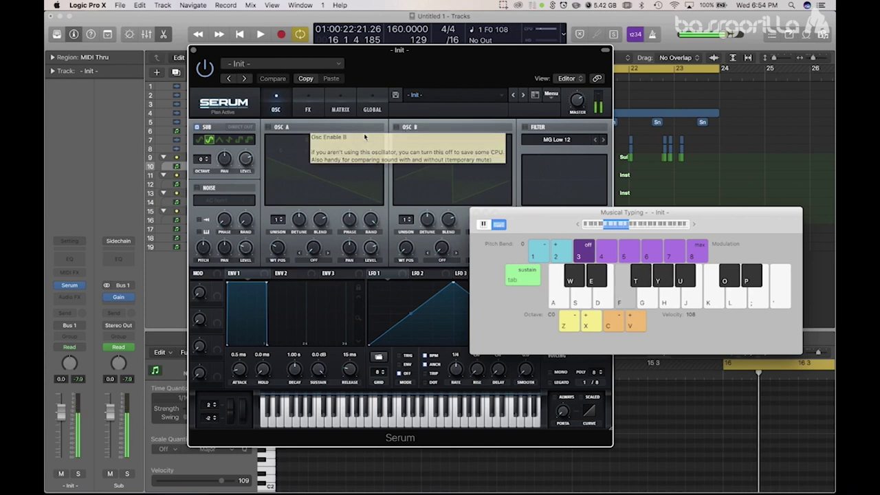
left_click(200, 141)
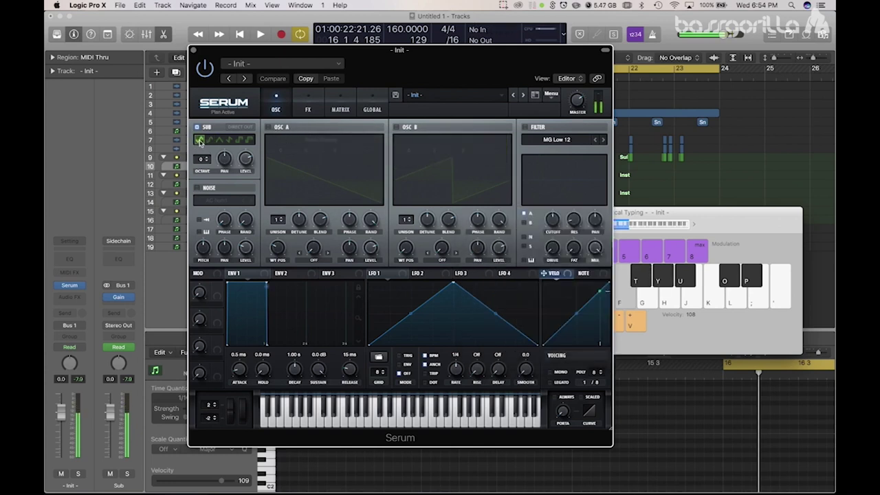
left_click(219, 141)
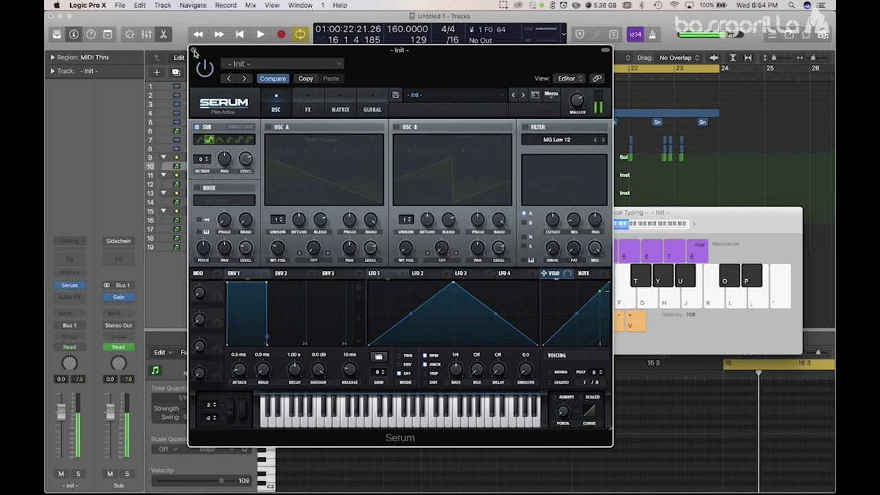
left_click(193, 52)
Step: Create an empty MIDI region at bar 16 on the - Init - track and view it in the Piano Roll
right_click(360, 165)
left_click(392, 168)
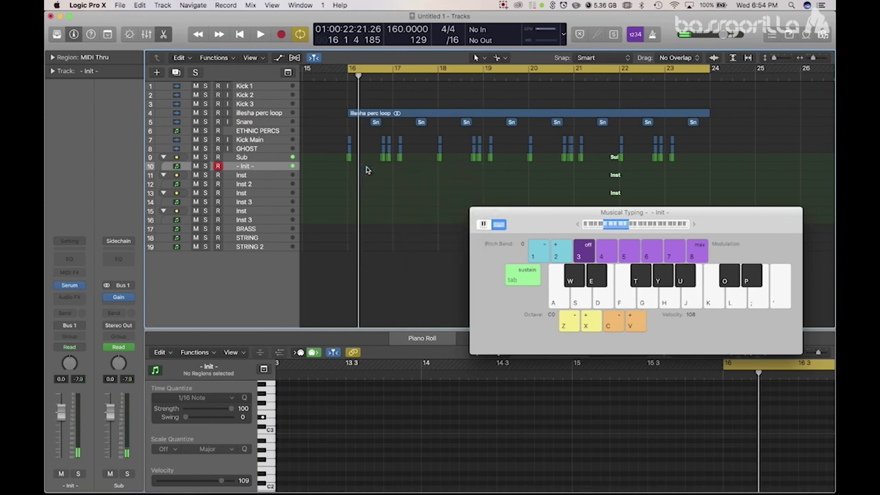
left_click_drag(515, 219, 520, 140)
scroll(577, 424, "right", 8)
Step: Write four F0 notes following the kick hits across bars 16 and 17, adjust their lengths, and play them back
left_click(524, 433, "super")
left_click_drag(524, 433, 488, 427)
key("space")
mouse_move(622, 428)
left_mouse_down()
mouse_move(522, 429)
mouse_move(525, 437)
mouse_move(528, 427)
mouse_move(561, 419)
mouse_move(585, 442)
mouse_move(601, 429)
mouse_move(677, 428)
left_mouse_up()
key("space")
left_click_drag(620, 428, 639, 433)
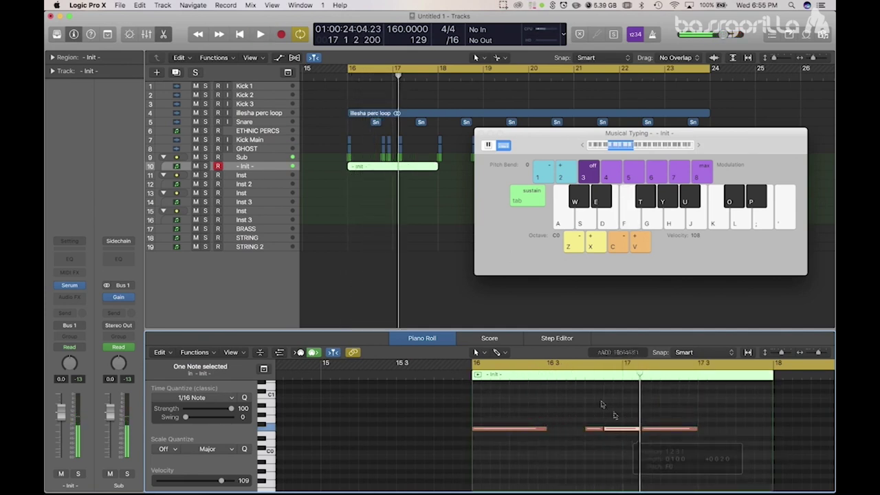
key("space")
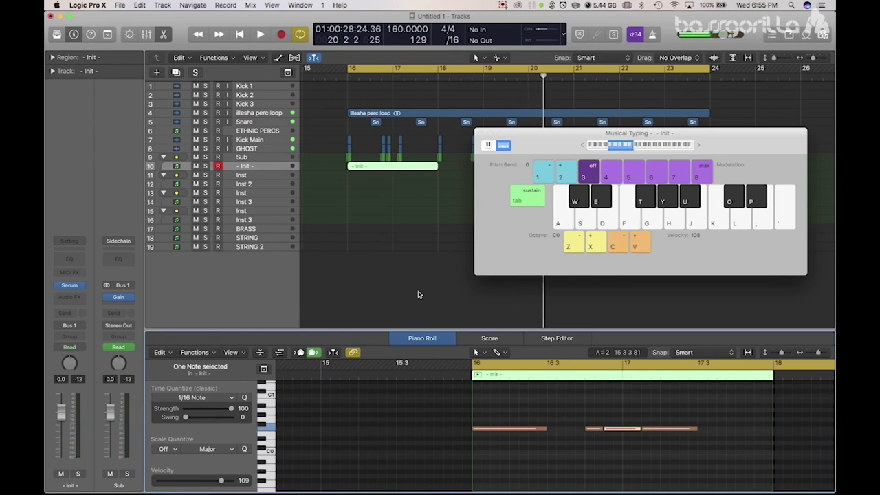
Step: Lower the first three bass notes, from bar 16 to about 17 1 3, to C♯0
left_click_drag(495, 426, 491, 447)
key("space")
key("space")
left_click(612, 427, "shift")
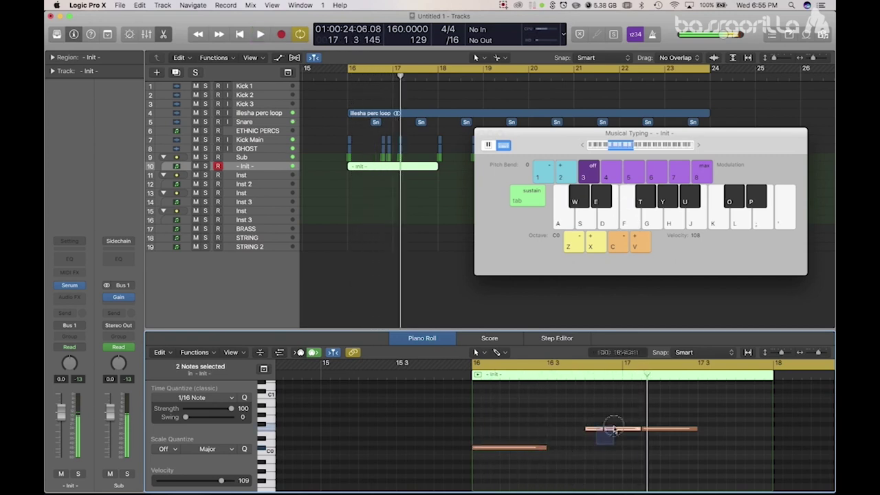
left_click_drag(598, 445, 599, 449)
Step: Move the bass note at about 17 1 3 to A♯0 after trying it at A♯-1, and play it back
scroll(790, 386, "right", 2)
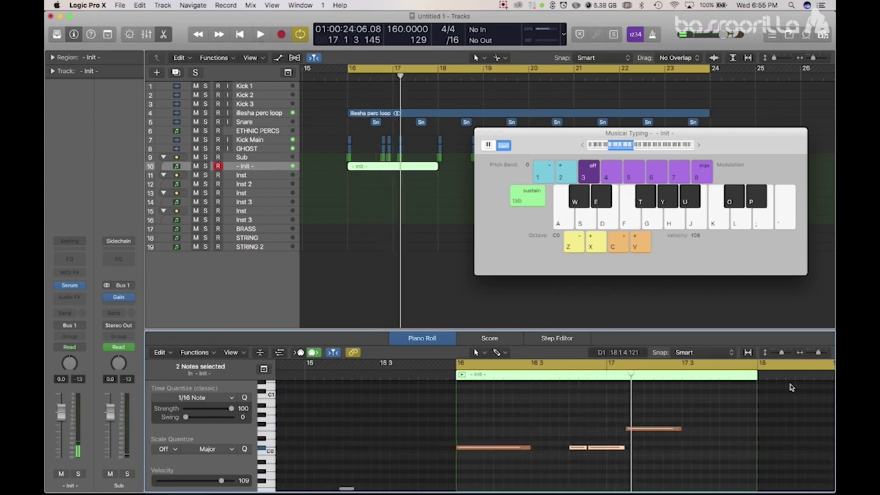
key("super+Left")
scroll(721, 422, "right", 2)
left_click_drag(624, 430, 622, 465)
key("space")
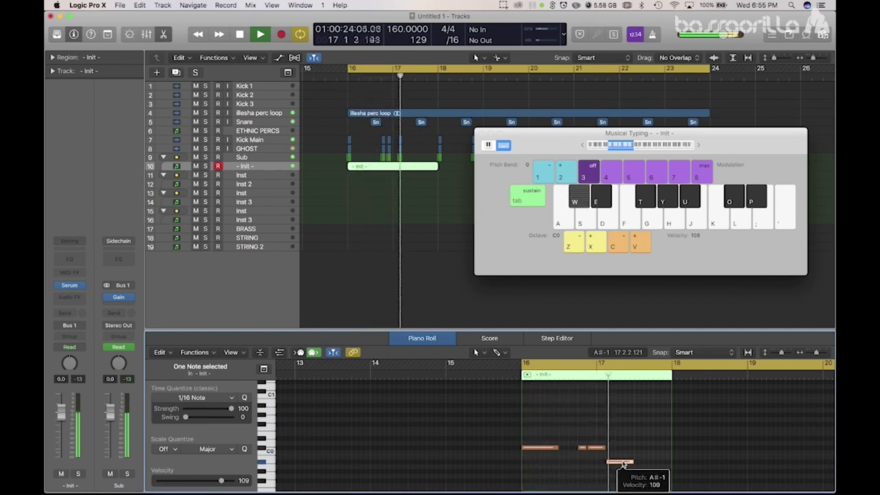
key("space")
left_click_drag(622, 465, 622, 410)
key("space")
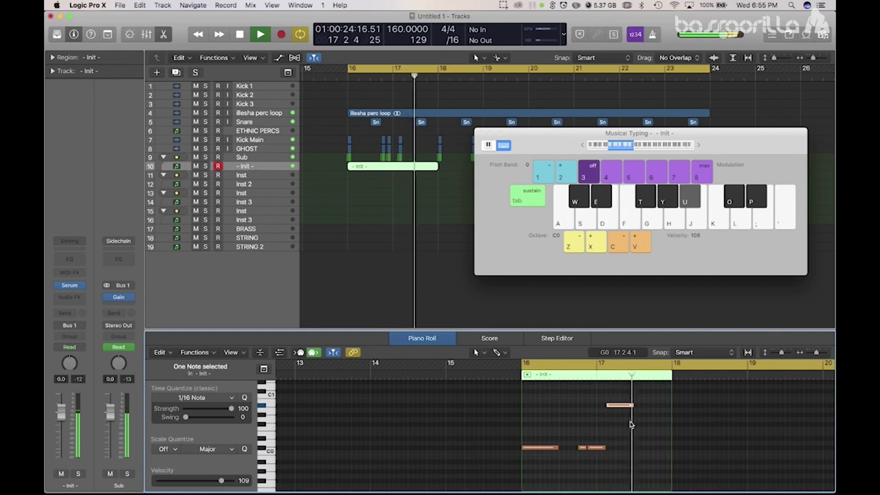
Step: Extend the bass region to bar 20 with F0 notes in bars 18 and 19 following the kick rhythm, and play it back
left_click(693, 429)
mouse_move(696, 429)
left_mouse_down()
mouse_move(686, 429)
mouse_move(737, 428)
left_mouse_up()
key("space")
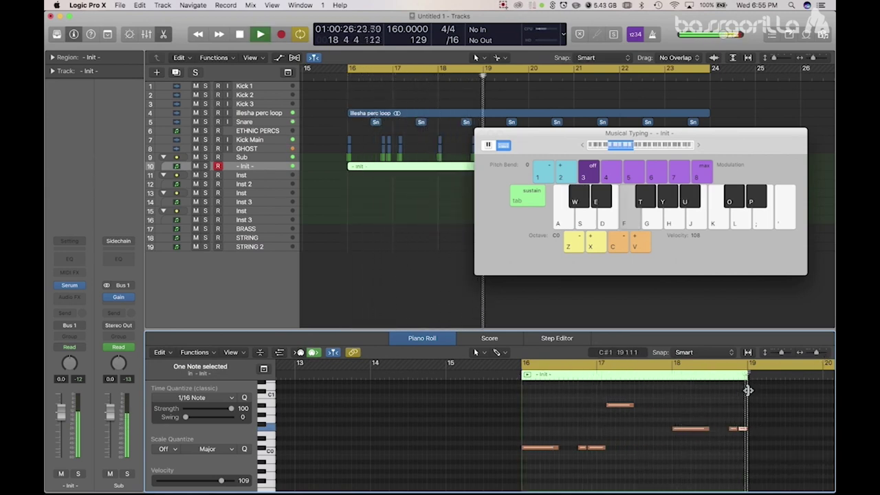
key("space")
left_click(756, 428, "super")
mouse_move(757, 428)
left_mouse_down()
mouse_move(781, 428)
mouse_move(755, 428)
left_mouse_up()
key("space")
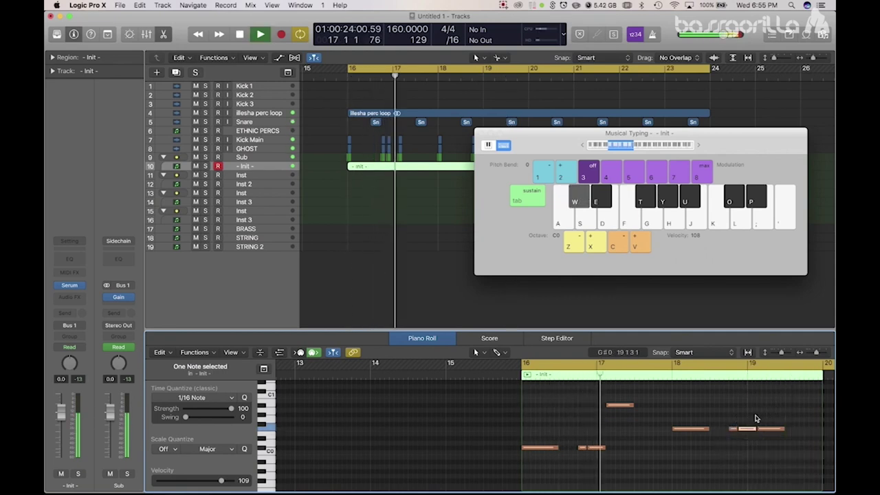
Step: Add a G♯0 note from about 17 3 and lengthen it to reach bar 18
key("space")
left_click(637, 414, "super")
left_click_drag(646, 415, 670, 414)
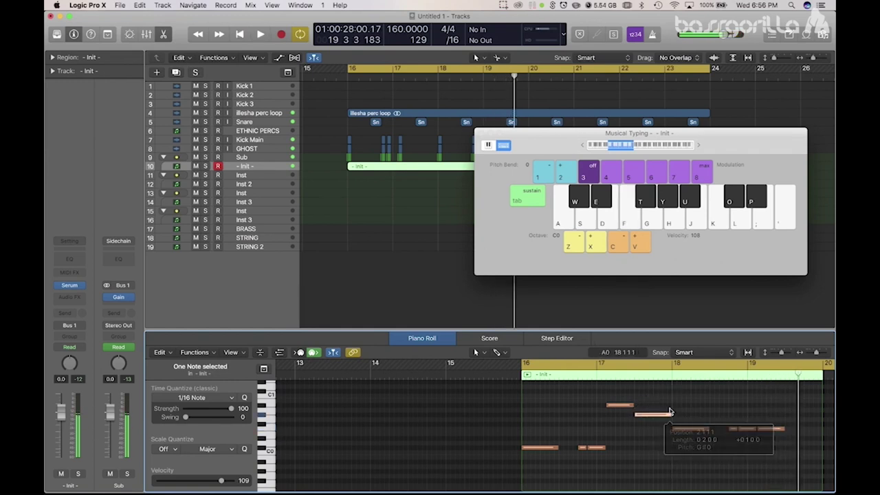
Step: Play back the four-bar - Init - bass region and copy it to bar 20
key("space")
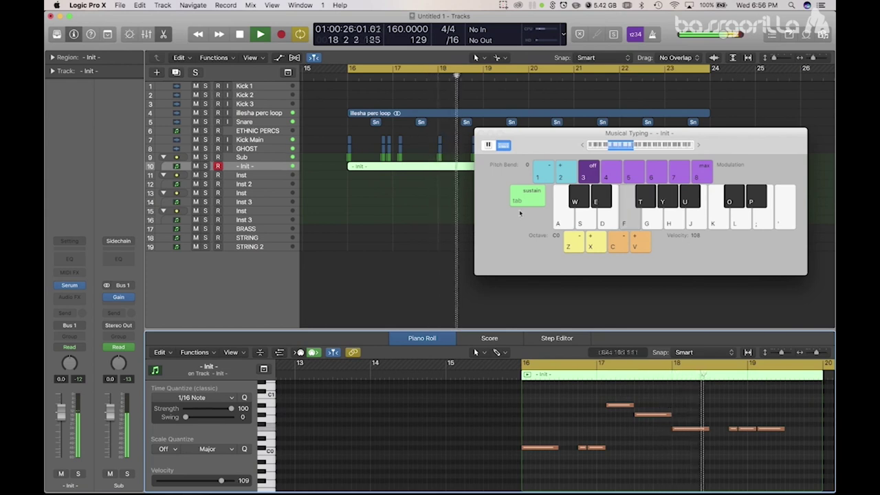
left_click(479, 138)
left_click_drag(398, 169, 563, 167)
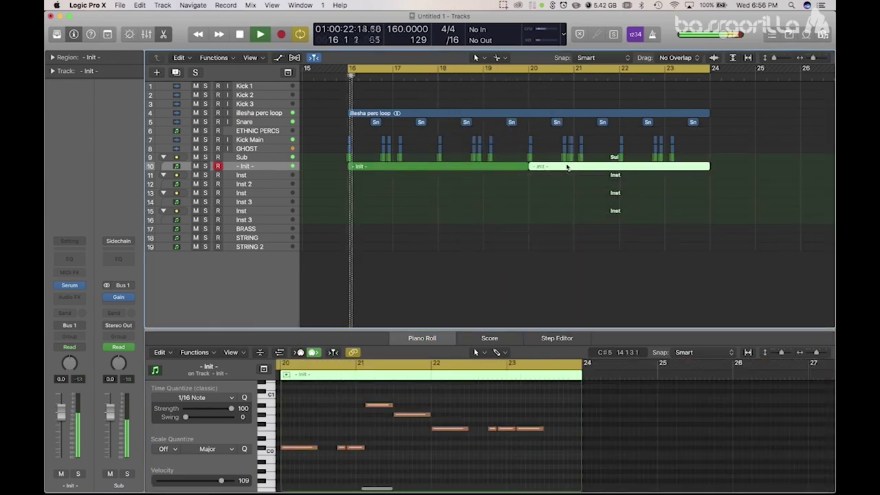
Step: Rename the Inst tracks 11 and 13 as LEAD and PLUCK
left_click(257, 176)
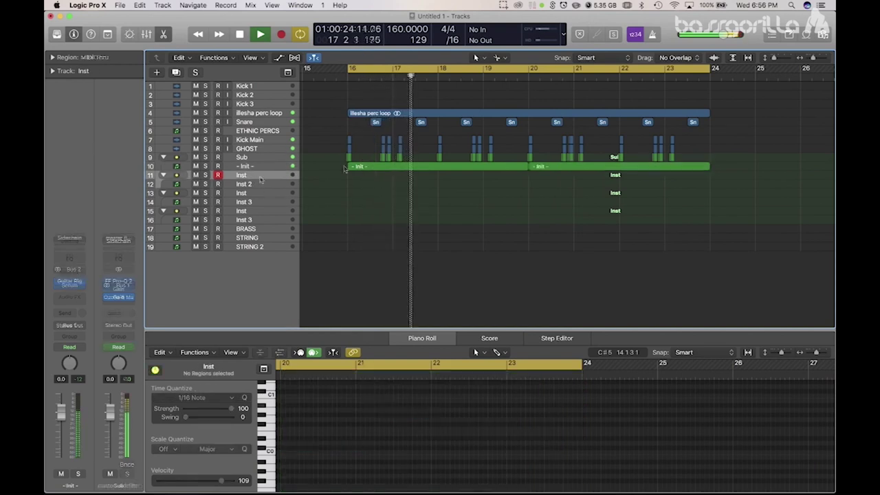
left_click(400, 167)
left_click(395, 191)
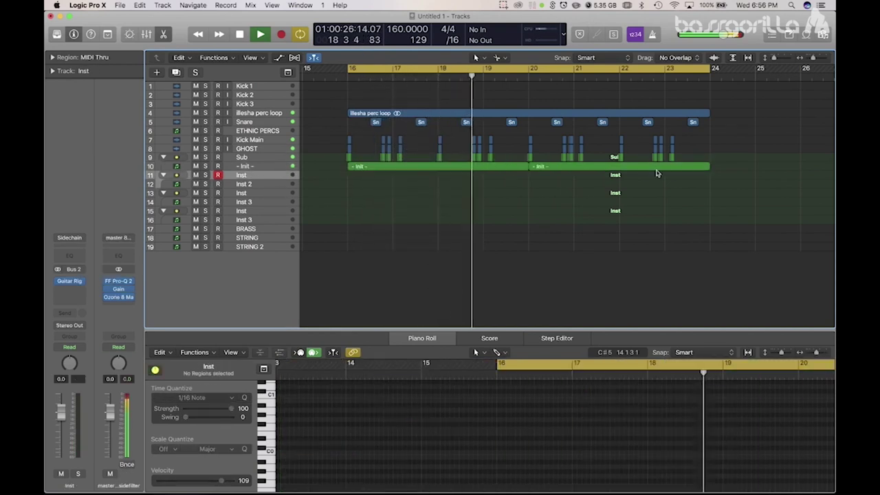
left_click_drag(813, 59, 810, 60)
left_click_drag(425, 222, 561, 172)
left_click(502, 195)
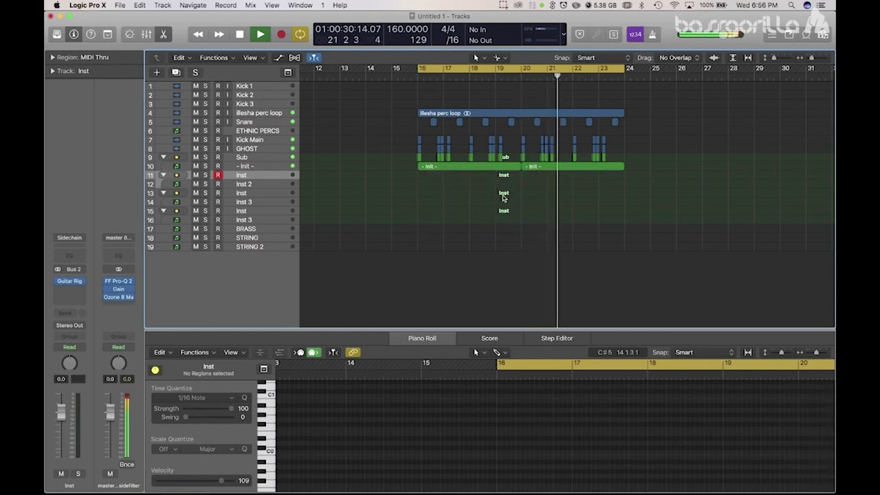
left_click_drag(812, 58, 820, 59)
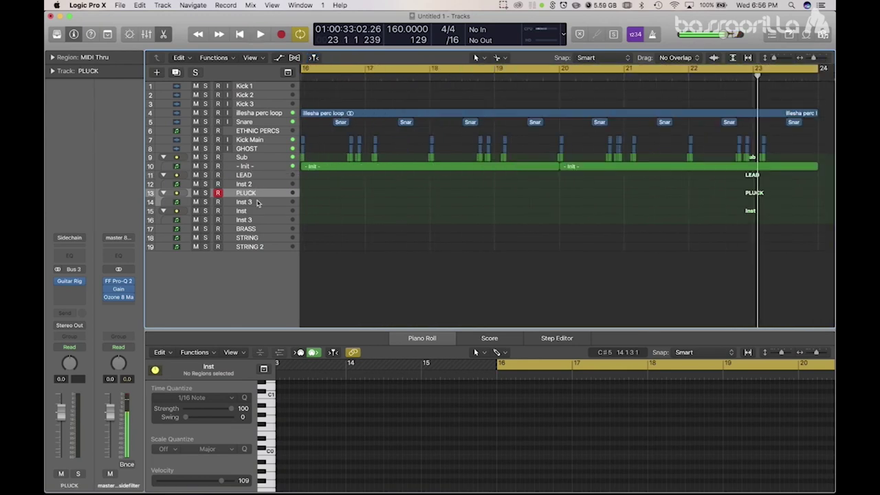
Step: Load Serum as the instrument on the Inst 3 track under PLUCK and position its window
left_click(254, 203)
left_click(71, 275)
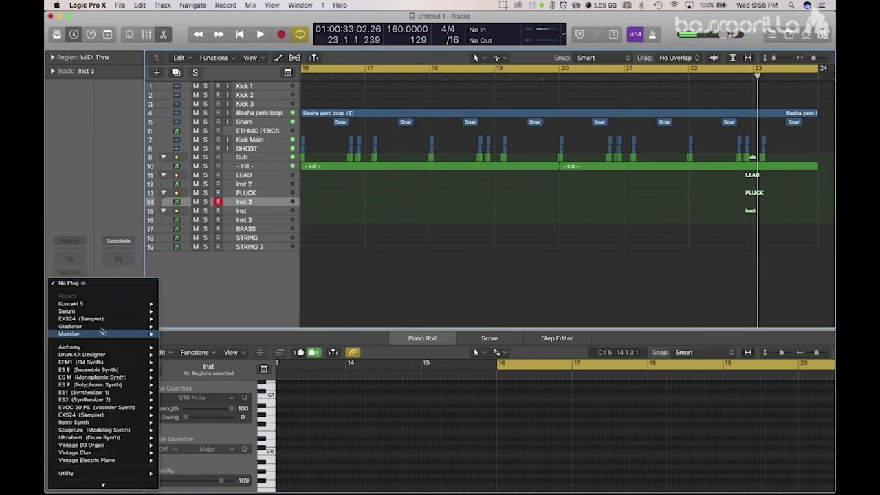
mouse_move(99, 313)
left_click(166, 312)
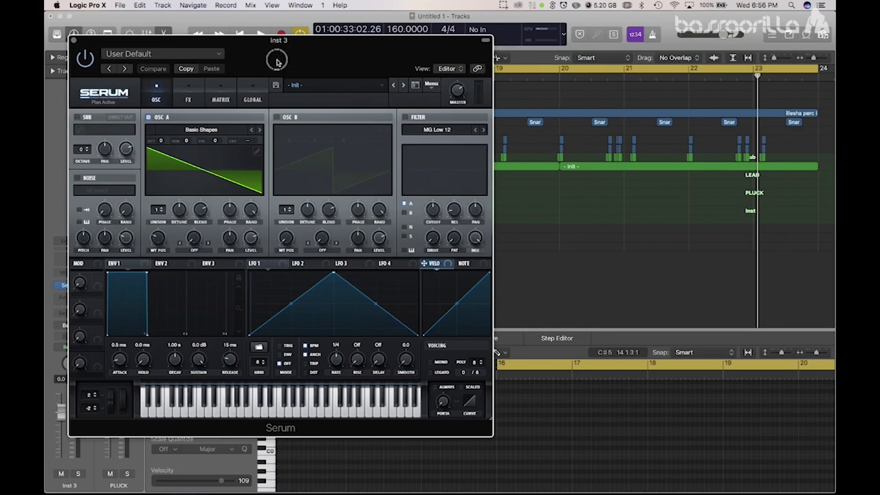
left_click_drag(277, 62, 348, 131)
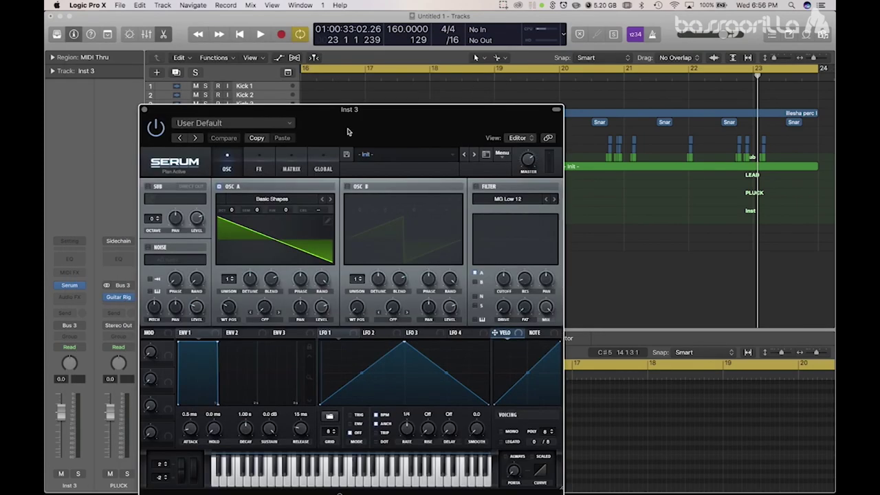
Step: Audition the default Serum sound with Musical Typing, playing several notes and raising the octave to C3
key("super+k")
key("a")
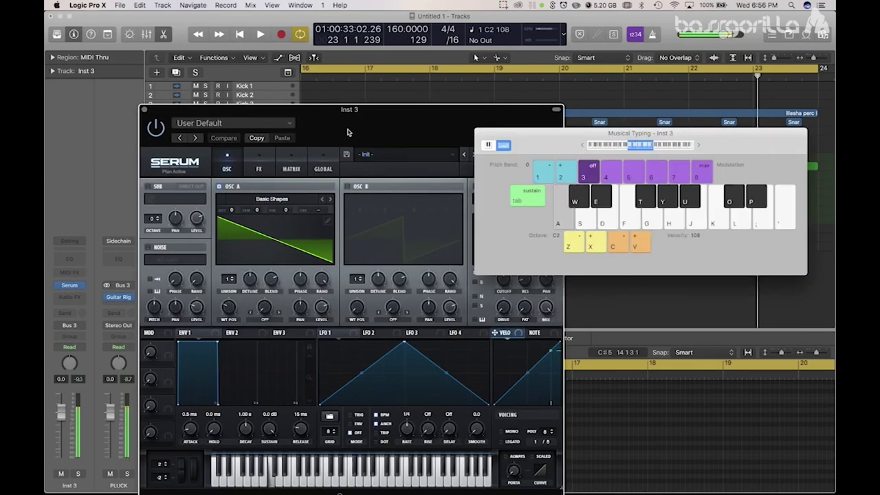
key("k")
key("f")
key("x")
key("a")
key("k")
key("g")
Step: Reshape Serum's LFO 1 into a steep curved decay that starts at its peak
left_click_drag(367, 137, 336, 98)
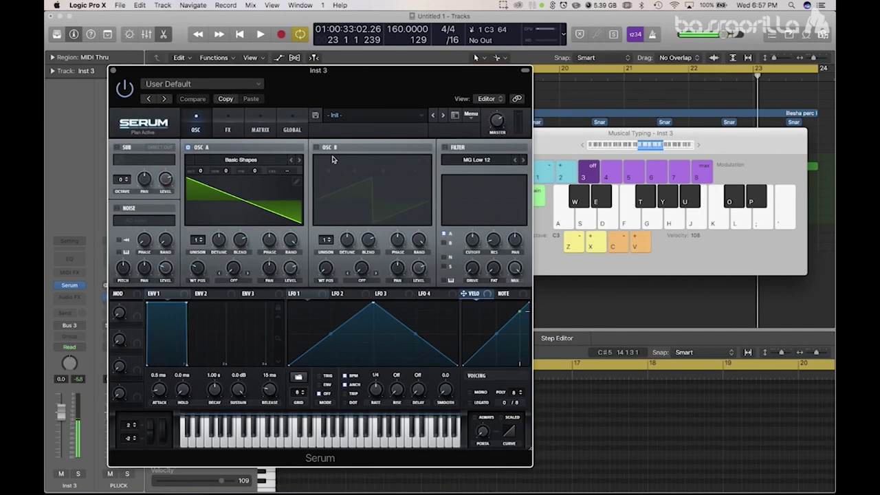
left_click_drag(373, 307, 286, 281)
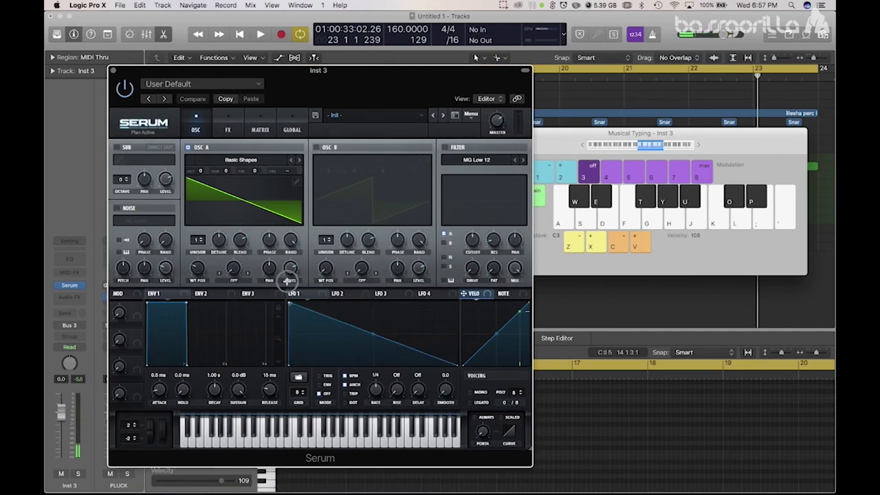
left_click_drag(374, 337, 373, 358)
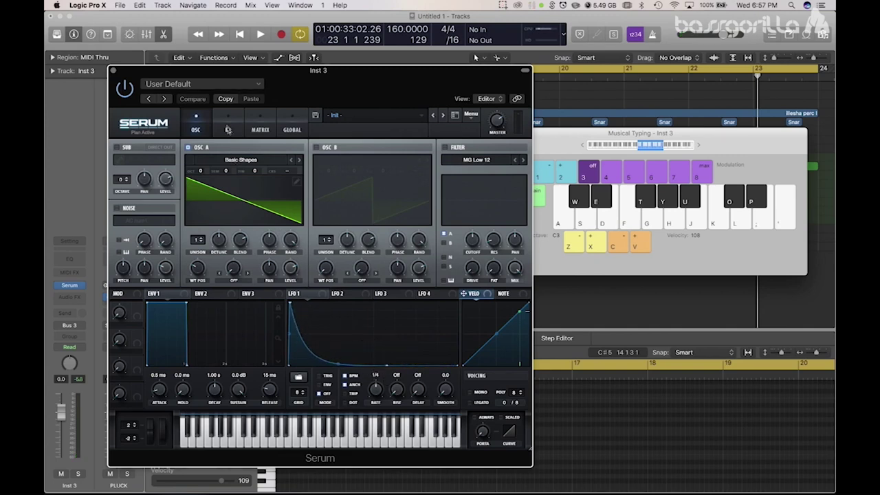
Step: Enable Serum's Hyper/Dimension, Distortion, Chorus, Compressor and Reverb effects, leaving the Flanger off
left_click(227, 129)
left_click(119, 149)
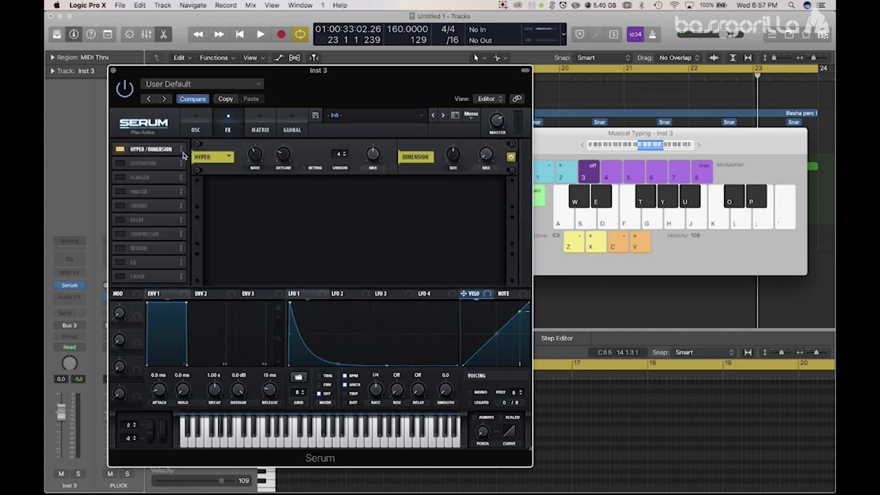
left_click(259, 129)
left_click(220, 129)
left_click(120, 163)
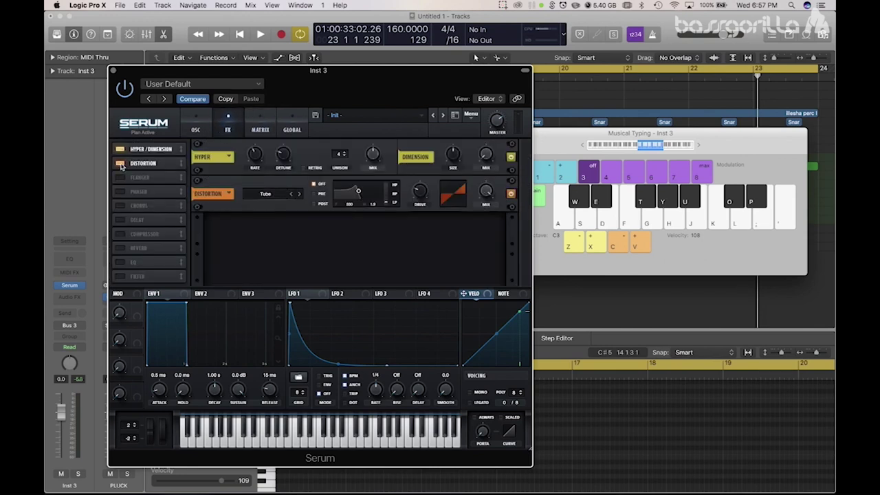
left_click(121, 177)
left_click(120, 177)
left_click(120, 206)
left_click(120, 234)
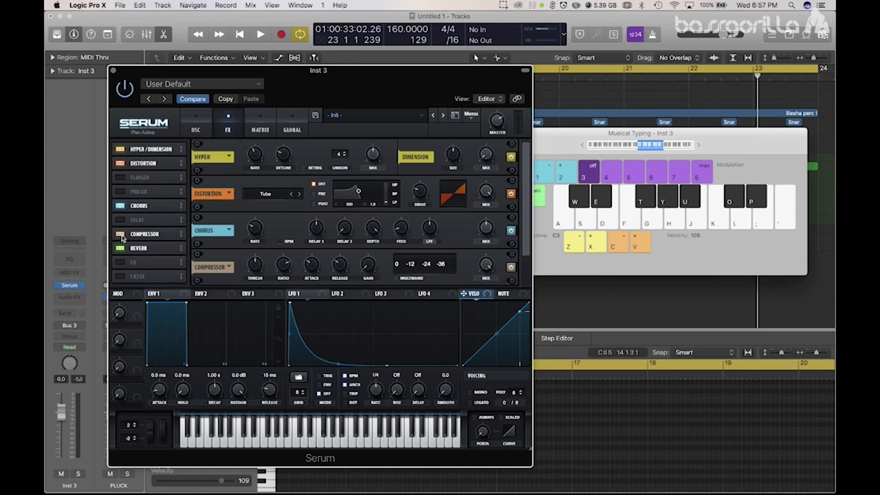
Step: Route LFO 1 to the global Amp destination in Serum's modulation matrix and raise the modulation amount
left_click(259, 128)
left_click(146, 159)
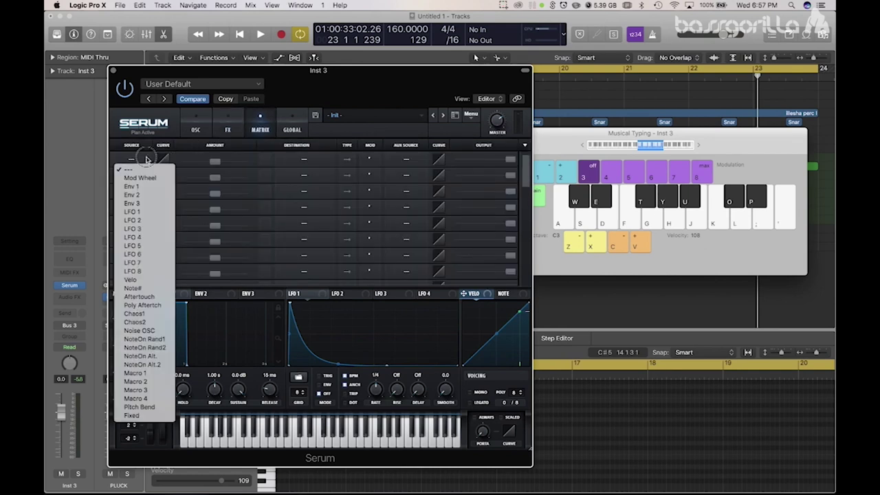
left_click(140, 214)
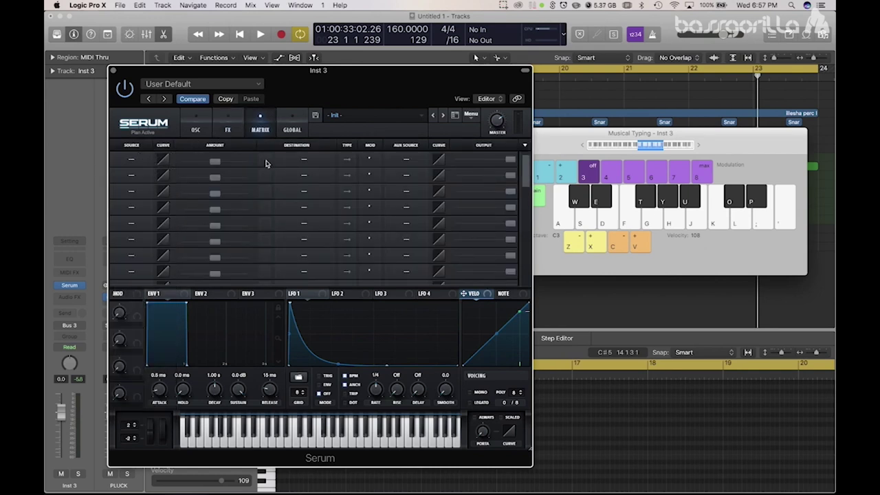
left_click(303, 161)
mouse_move(300, 232)
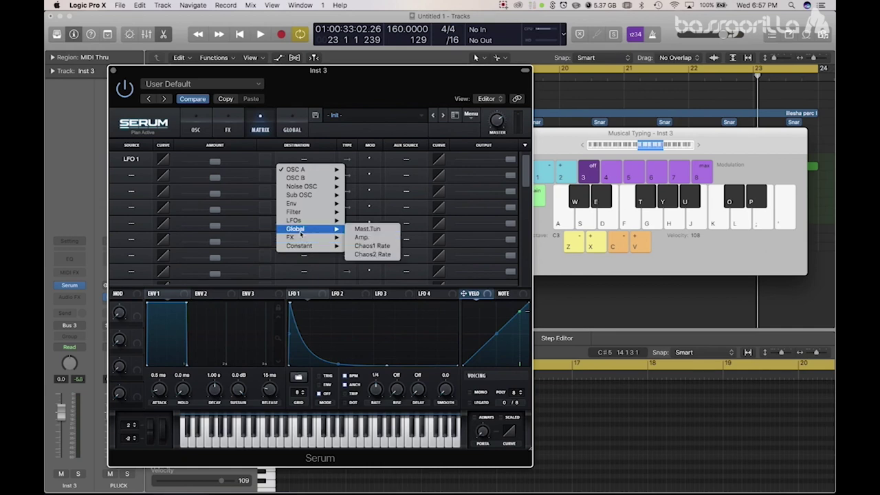
left_click(373, 238)
left_click_drag(236, 166, 315, 169)
Step: Audition the modulated sound with repeated notes and switch LFO 1 to ENV mode
key("g")
key("l")
key("k")
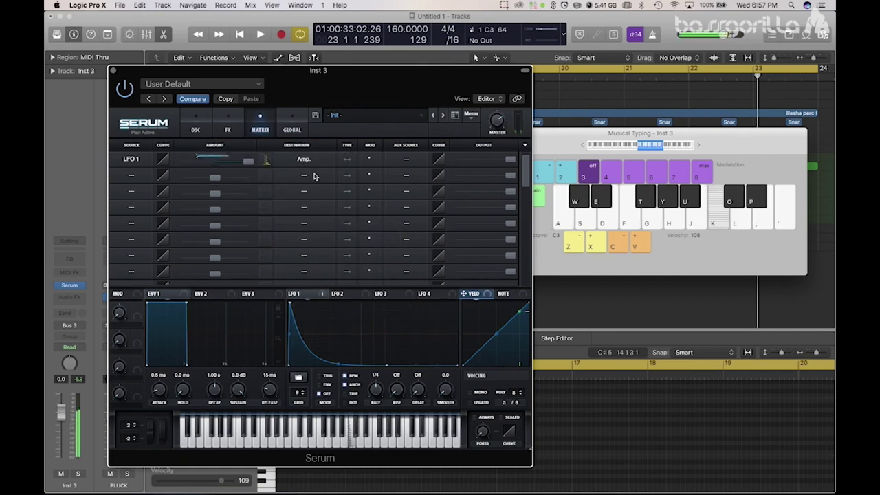
key("g")
key("a")
key("g")
key("a")
key("g")
key("a")
key("e")
key("g")
left_click(319, 385)
key("g")
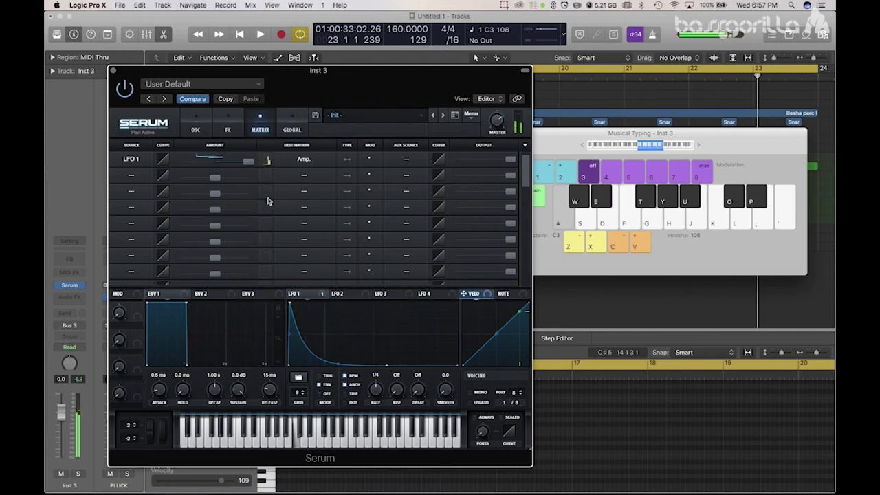
Step: Turn off Serum's Reverb effect and raise the Hyper Detune to about 58% while playing notes
left_click(227, 131)
key("a")
key("g")
key("a")
key("g")
key("a")
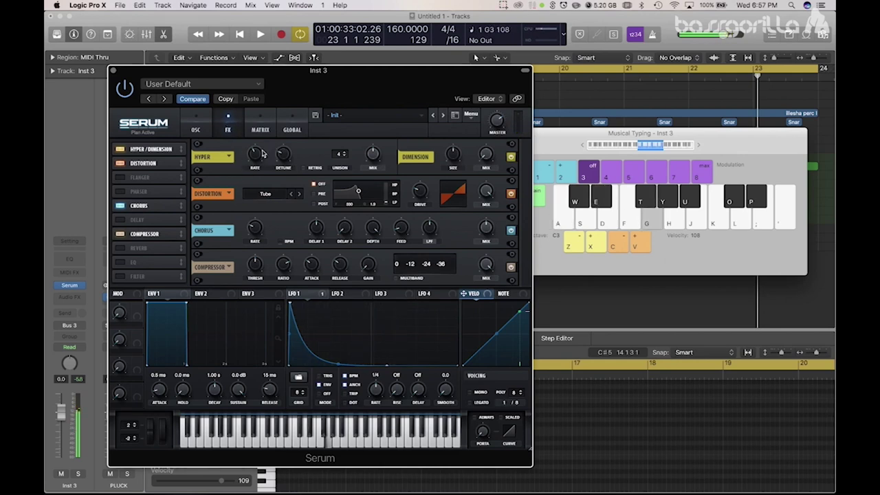
key("e")
left_click_drag(283, 153, 287, 126)
key("g")
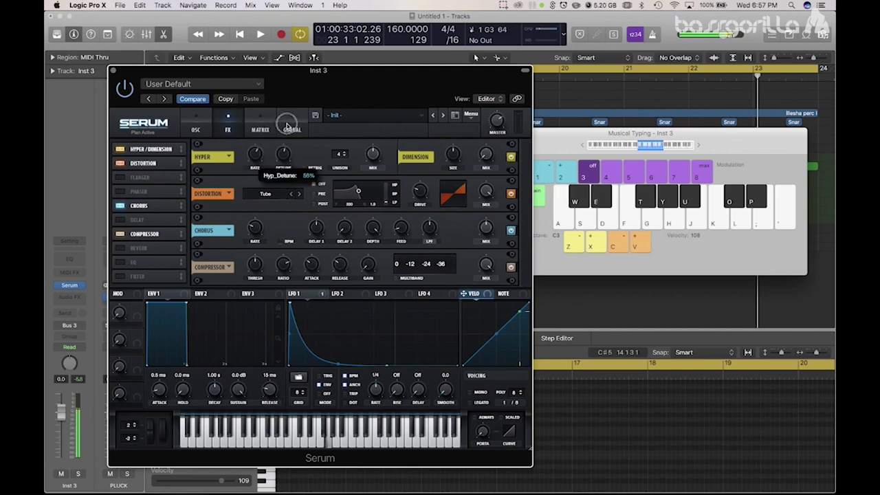
key("e")
Step: Lower the Hyper Mix slightly and raise the Dimension Mix to about 54%
left_click_drag(373, 157, 375, 171)
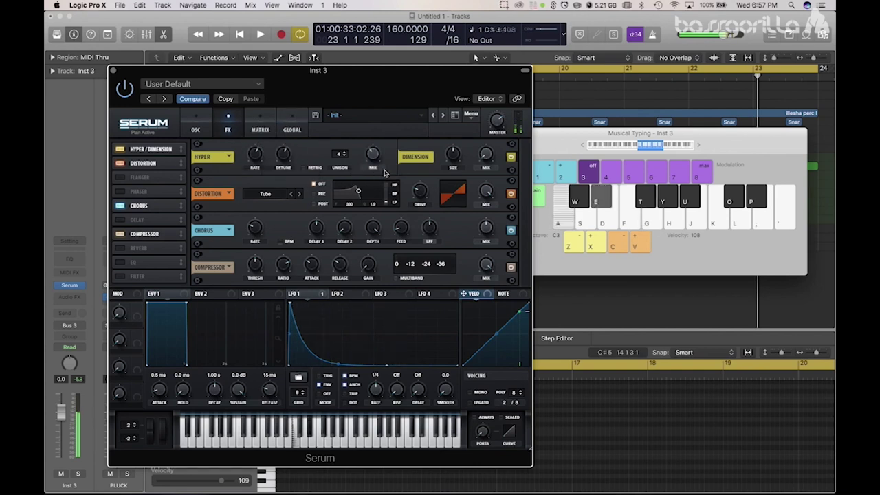
left_click_drag(483, 158, 487, 113)
key("g")
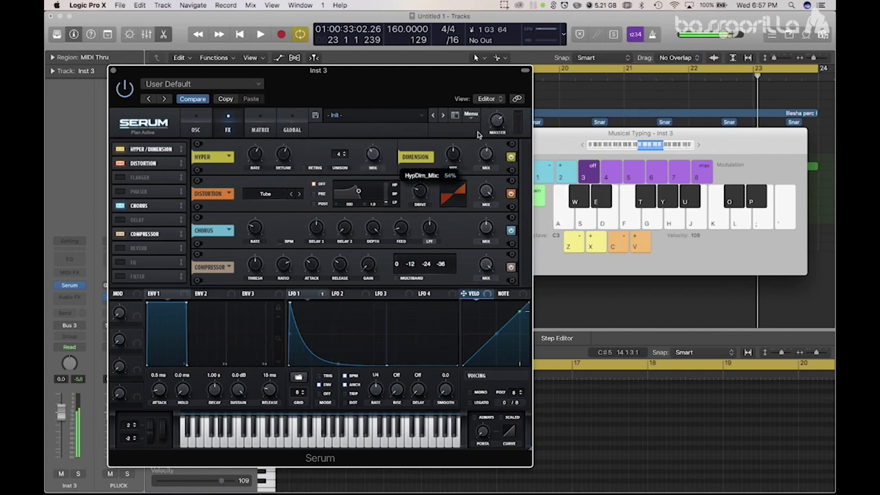
Step: Bypass the Distortion and adjust the Chorus, with its Mix at about 65% and a higher LPF cutoff
key("a")
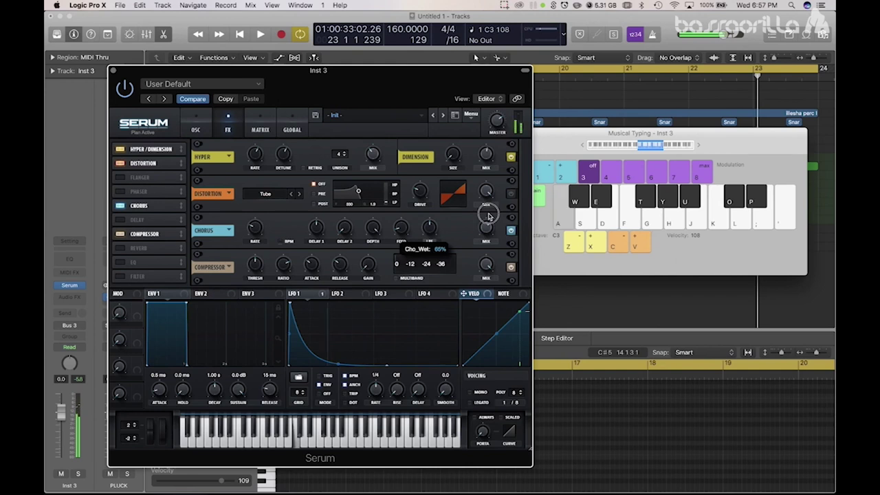
key("a")
key("e")
key("g")
left_click_drag(429, 230, 445, 222)
key("a")
key("e")
key("g")
Step: Audition the pluck by playing a series of low and high notes with Musical Typing
key("a")
key("k")
key("g")
key("e")
key("a")
key("s")
key("e")
key("g")
key("a")
key("t")
key("a")
key("a")
key("a")
key("g")
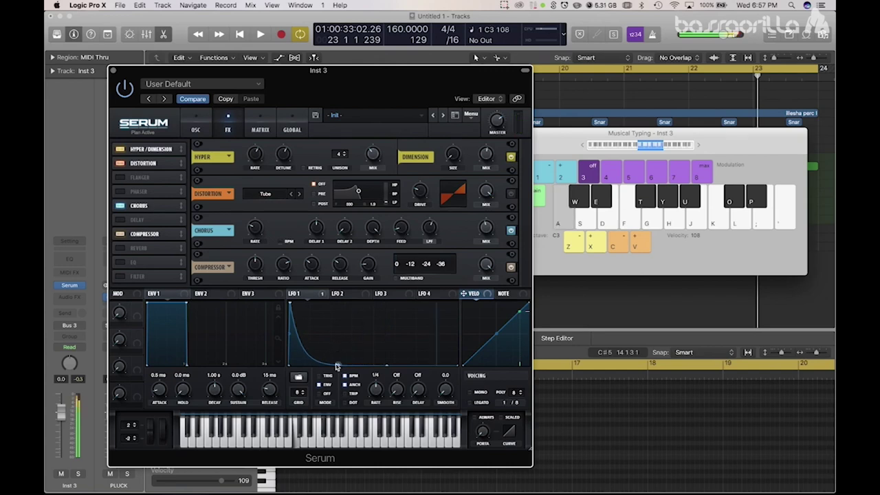
key("a")
key("k")
key("g")
key("l")
key("e")
key("a")
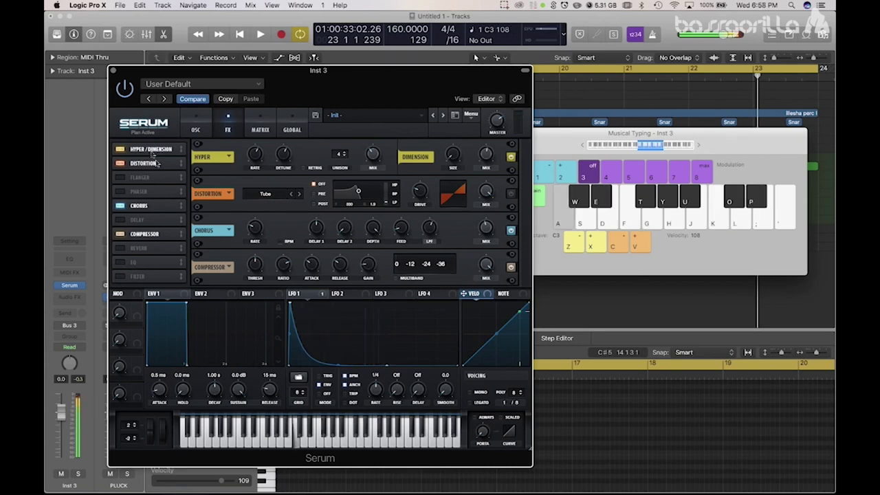
Step: Create a one-bar MIDI region at bar 16 on the Inst 3 track and add a short C3 note at its start
left_click(114, 72)
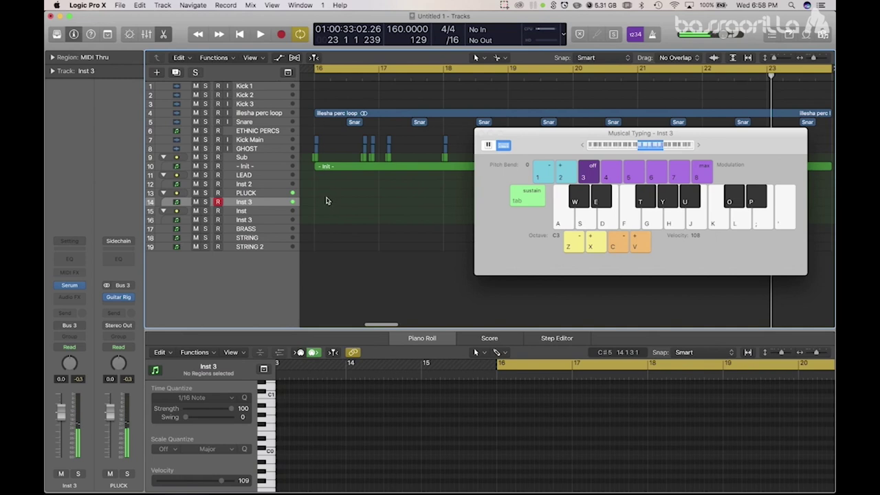
right_click(325, 206)
left_click(334, 208)
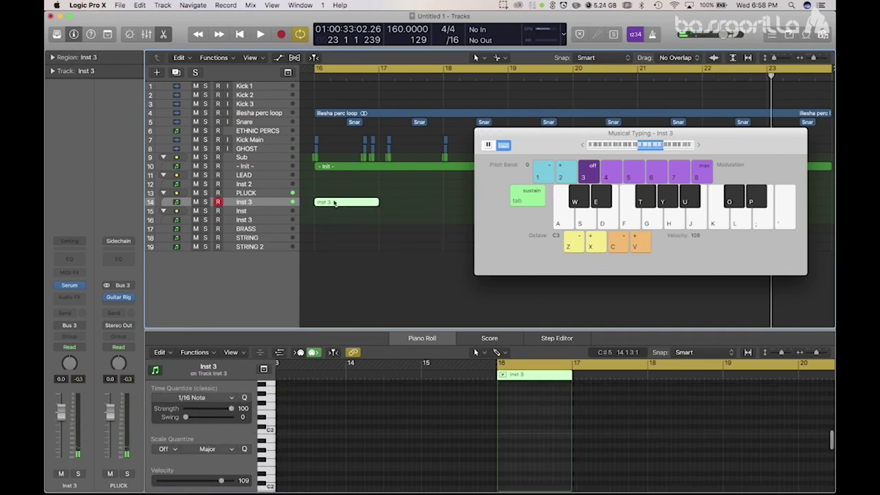
left_click(527, 426, "super")
mouse_move(526, 426)
left_mouse_down()
mouse_move(503, 432)
mouse_move(512, 431)
left_mouse_up()
left_click(822, 353)
key("space")
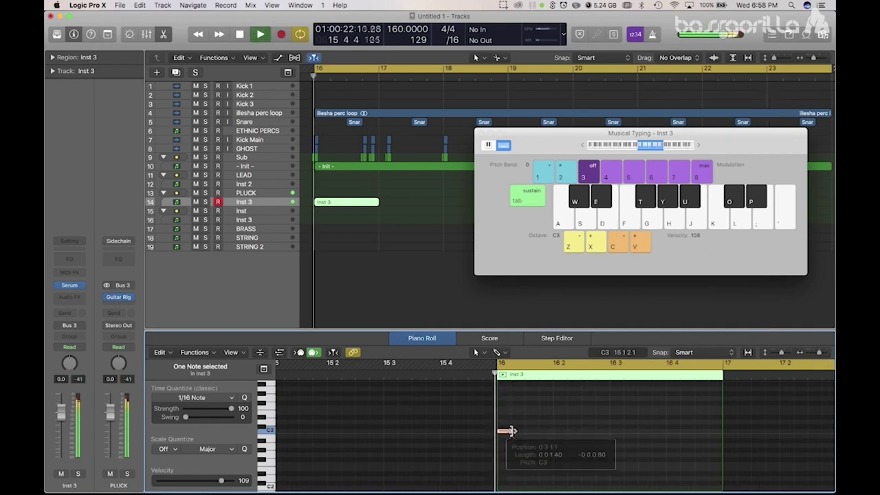
Step: Build a one-bar eighth-note pattern from a rising four-note figure and its copy, checking it during playback
scroll(511, 432, "right", 3)
left_click_drag(436, 432, 485, 395)
scroll(485, 396, "up", 3)
left_click_drag(484, 429, 514, 412)
key("space")
key("space")
left_click_drag(524, 457, 416, 404)
left_click_drag(433, 444, 540, 442)
key("space")
Step: Copy the one-bar Inst 3 region until four regions fill bars 16 to 20
left_click_drag(348, 200, 324, 199)
key("space")
left_click_drag(326, 202, 455, 202)
key("space")
Step: Show all four Inst 3 regions in the Piano Roll, raise bar 19's fifth note above C4, and play the phrase
left_click_drag(505, 135, 562, 288)
left_click_drag(552, 245, 344, 202)
left_click_drag(606, 287, 718, 169)
left_click(653, 167)
left_click_drag(813, 354, 809, 354)
scroll(687, 426, "right", 3)
key("space")
left_click(688, 424)
left_click_drag(693, 442, 692, 397)
key("space")
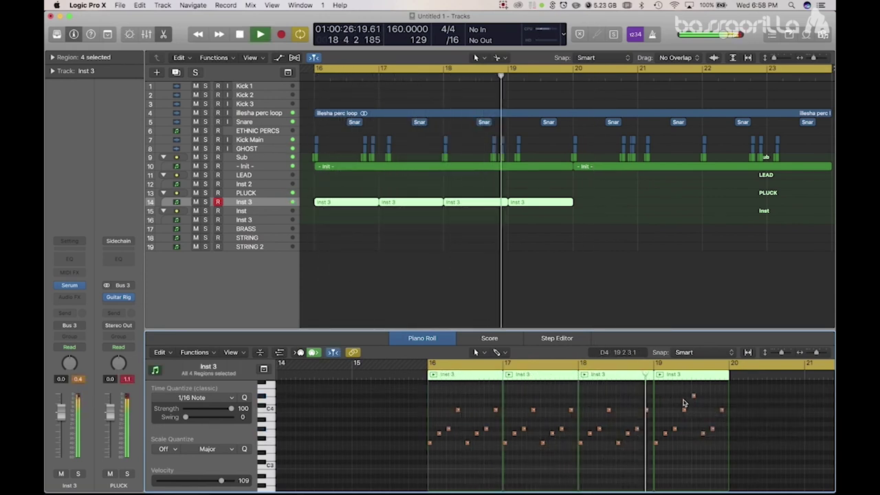
key("space")
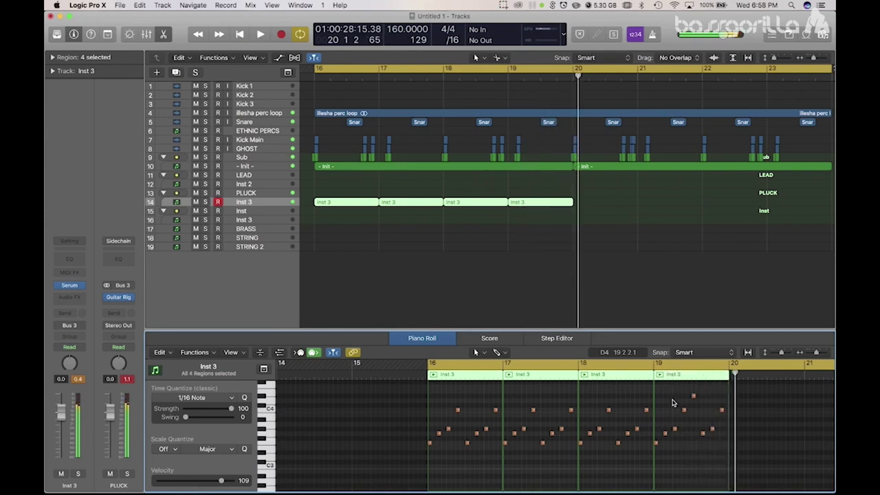
Step: Duplicate the Inst 3 track with its four regions and solo the copy in a loop over bars 16 to 20
left_click(177, 73)
left_click_drag(530, 235, 350, 212)
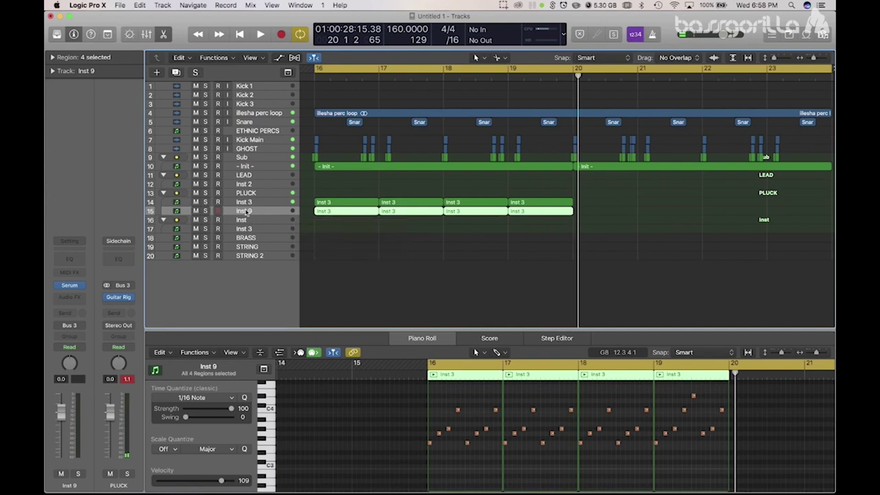
left_click(205, 211)
key("space")
left_click_drag(316, 71, 570, 78)
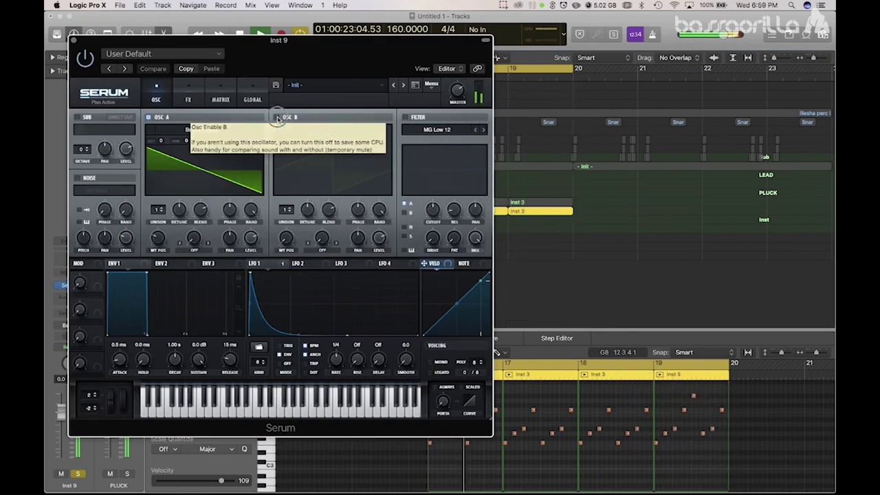
Step: Enable Serum's OSC B at octave -2 and use it to modulate OSC A with the FM (from B) warp mode
left_click(276, 118)
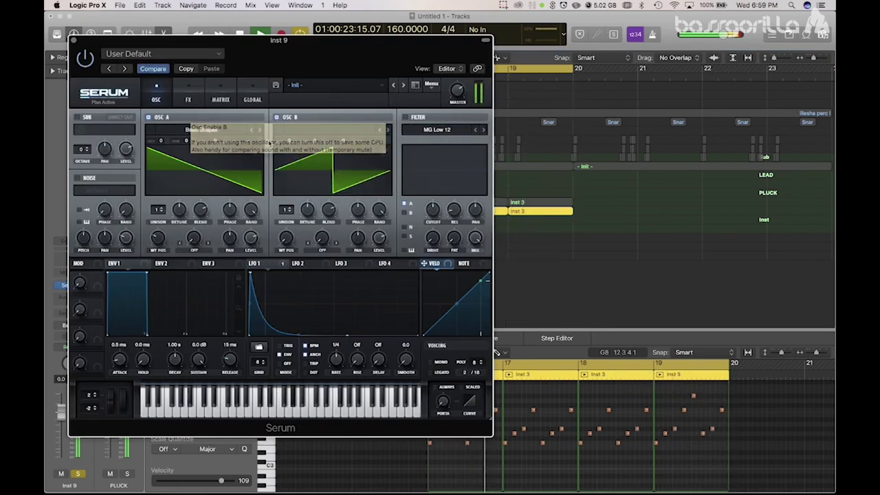
left_click(193, 252)
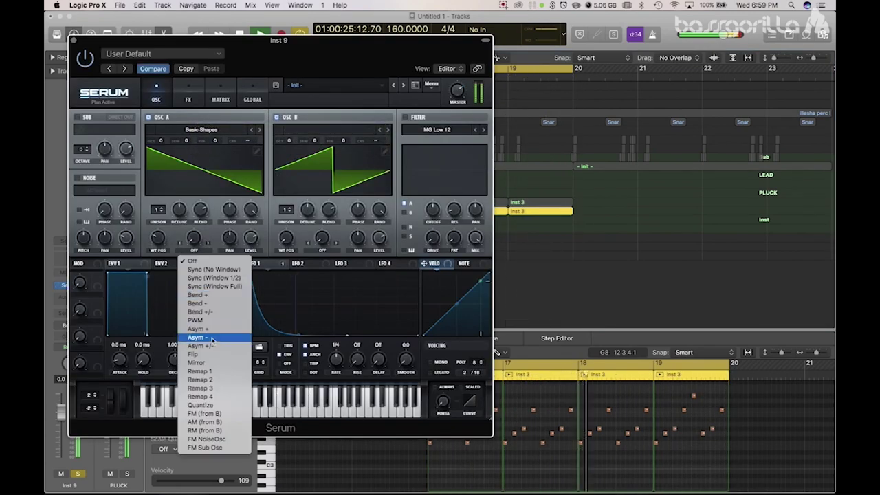
left_click(216, 415)
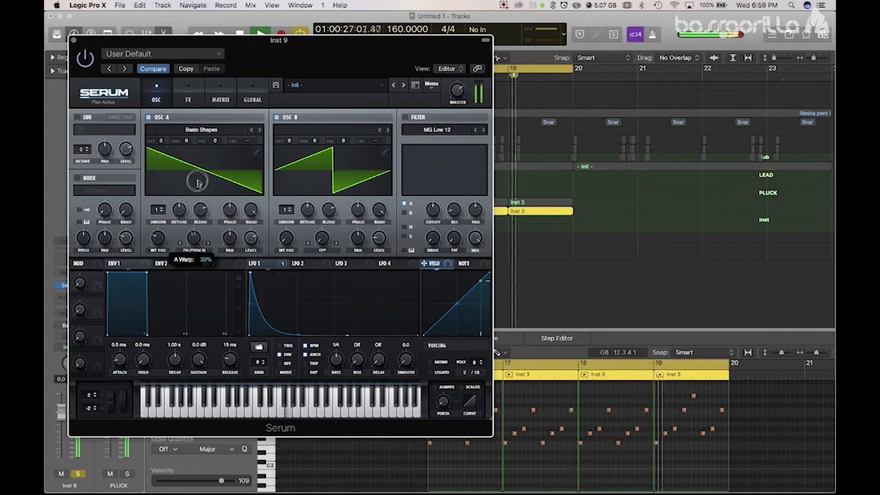
left_click_drag(289, 143, 289, 165)
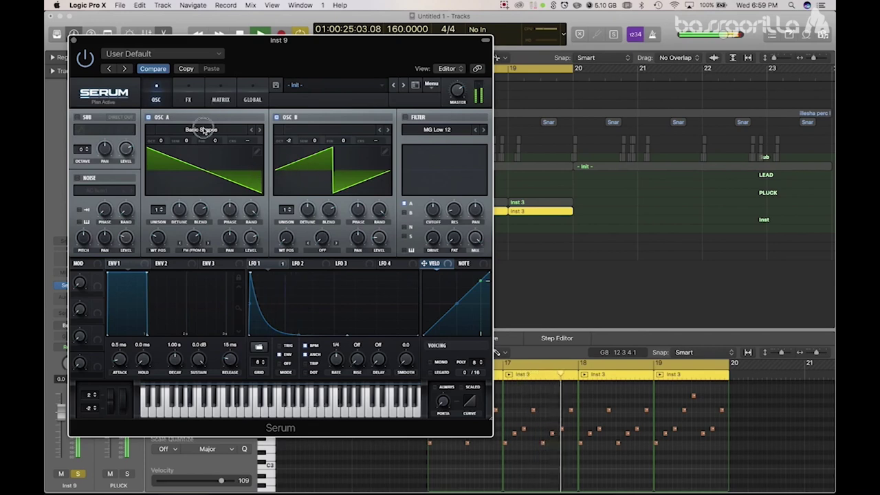
Step: Load the Electronic V2 [AV] wavetable into OSC A and compare the sound with OSC B off and on
left_click(204, 130)
mouse_move(199, 157)
left_click(298, 182)
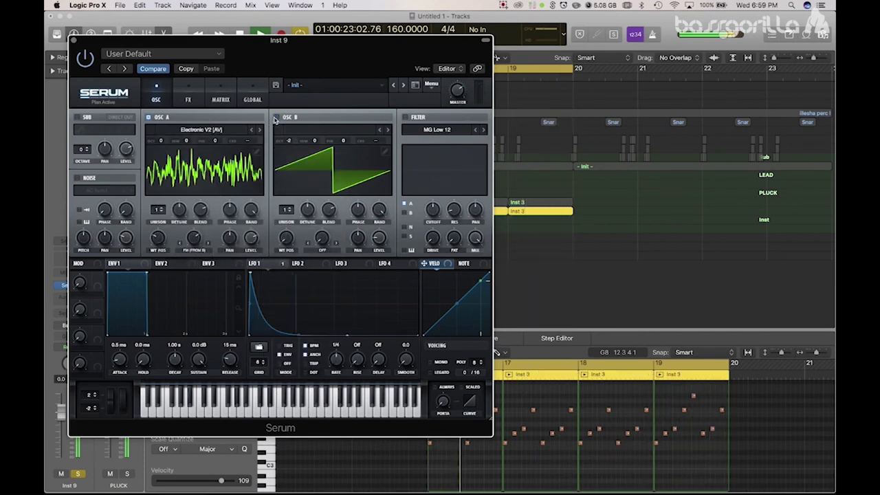
left_click(275, 118)
left_click_drag(333, 79, 416, 119)
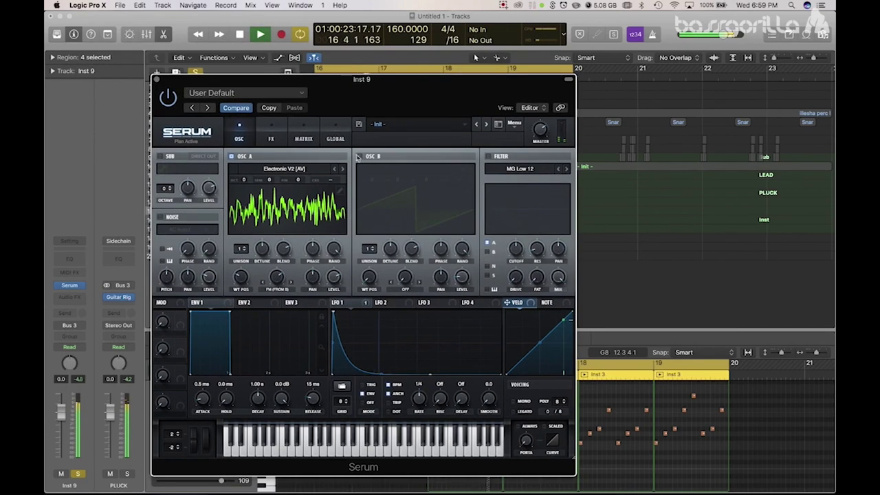
left_click(359, 157)
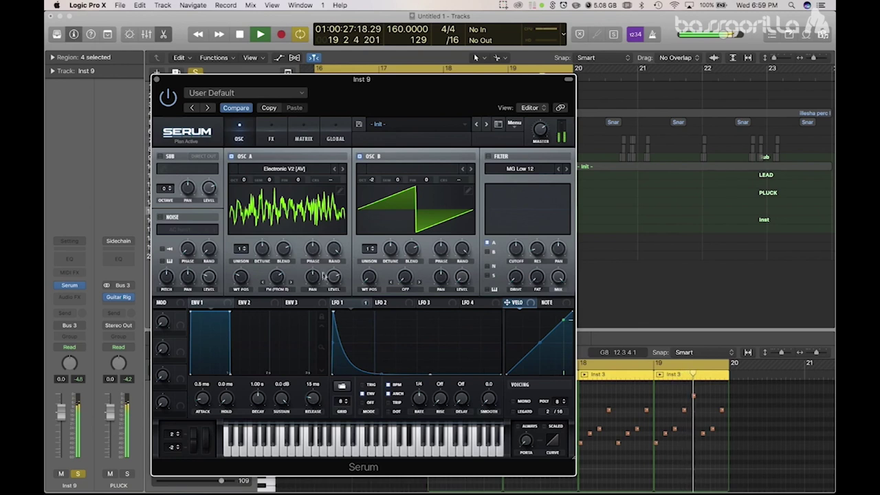
Step: Readjust OSC A's FM amount and wavetable position, and set LFO 1's rate to 1/2
mouse_move(275, 271)
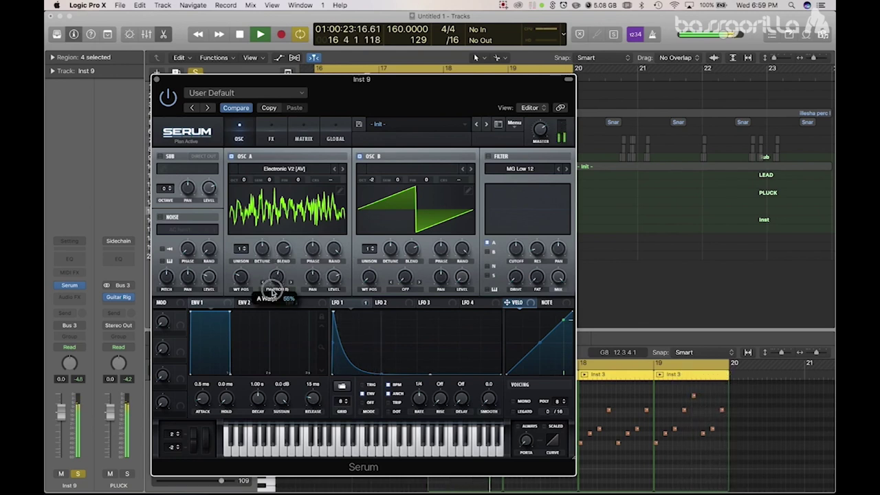
left_click_drag(240, 275, 246, 242)
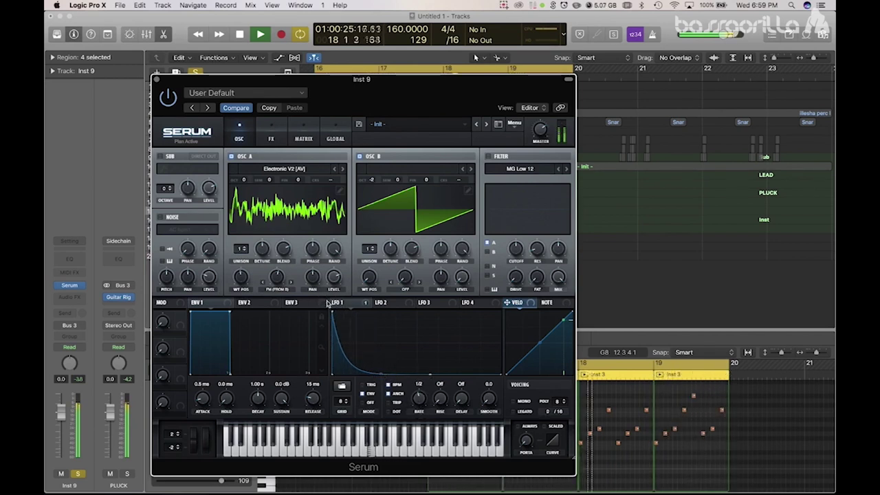
Step: Insert the RC 48 reverb on the Inst 9 track and load its Tiny preset
left_click(79, 298)
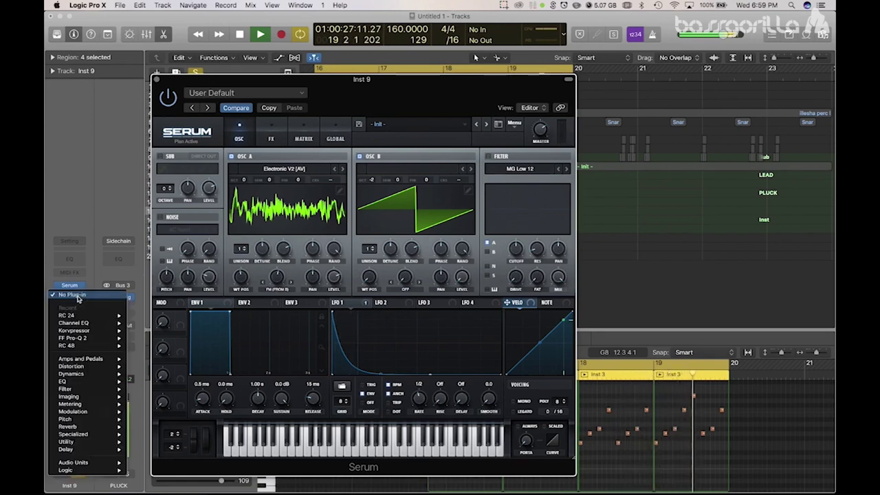
left_click(140, 346)
left_click(162, 55)
left_click(134, 206)
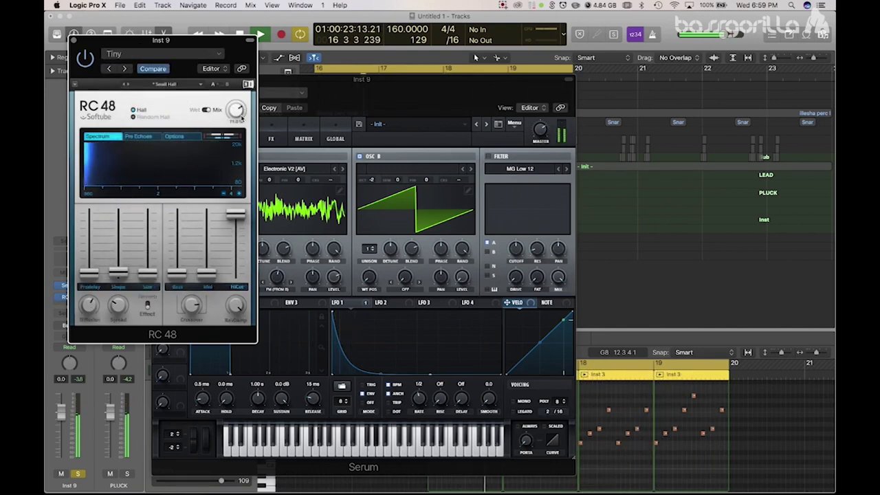
left_click(74, 40)
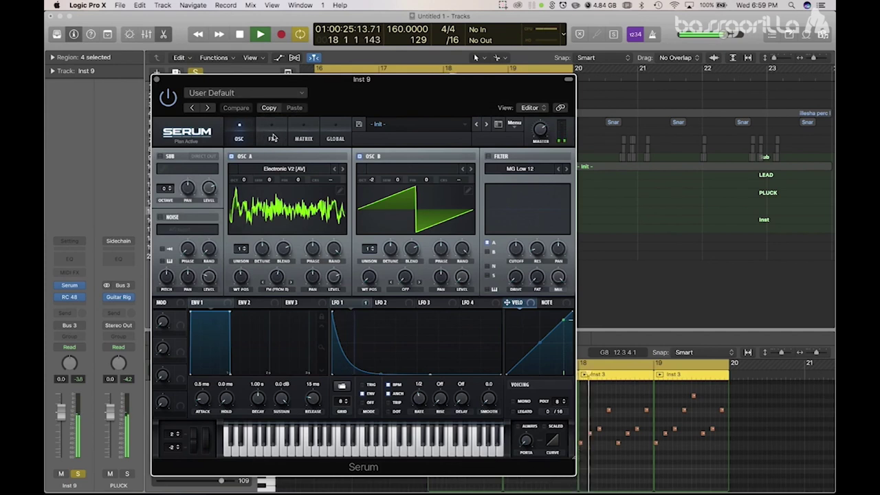
Step: Set OSC A's octave to -1 and OSC B's octave to +1, and open Musical Typing to audition the sound
left_click(272, 137)
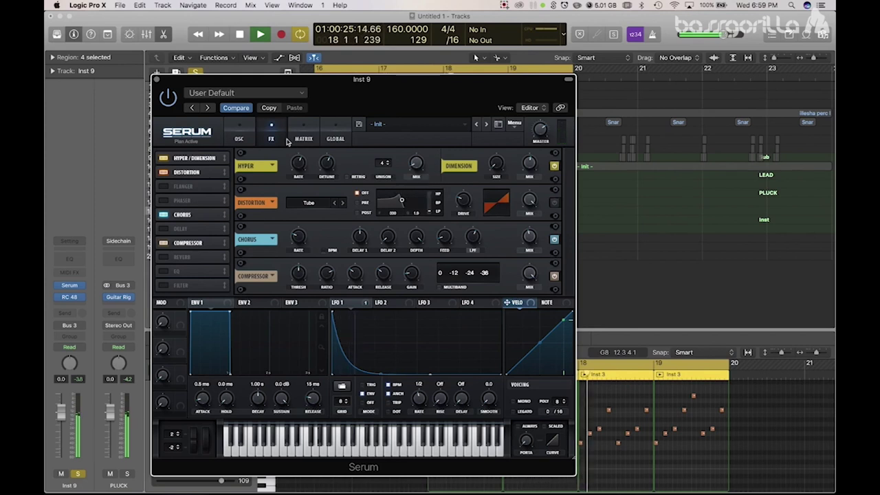
left_click(238, 140)
mouse_move(244, 187)
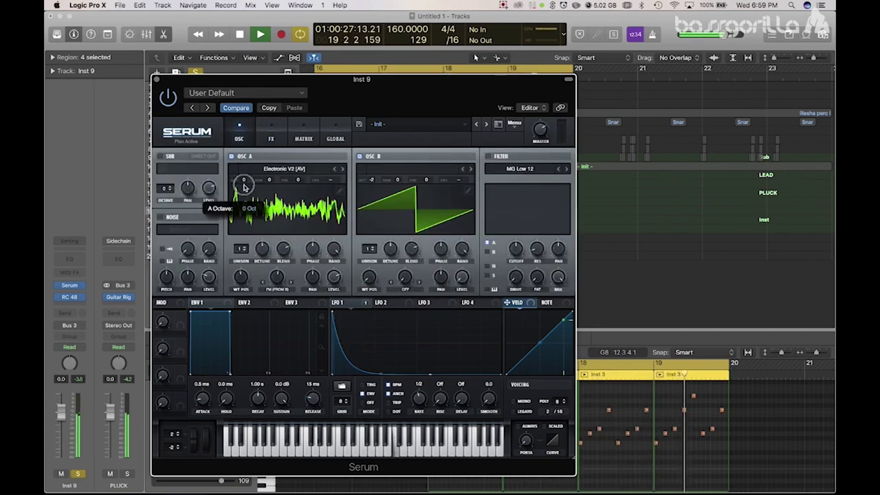
left_click_drag(372, 180, 372, 172)
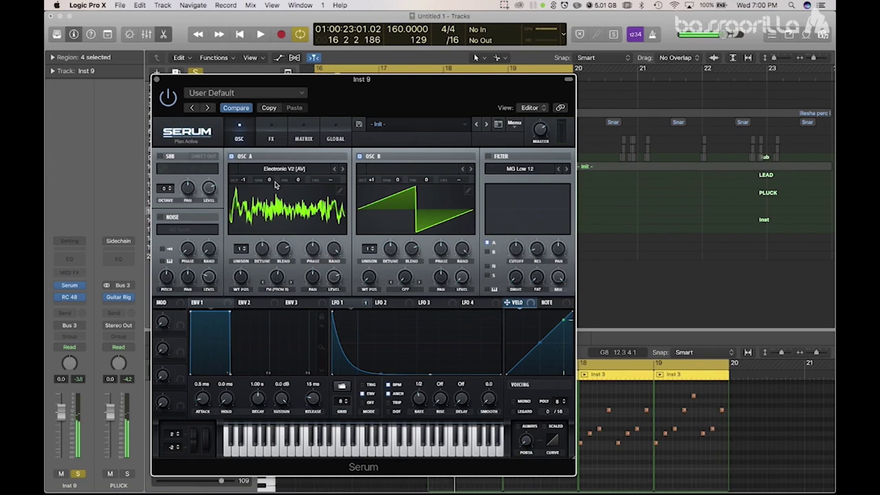
key("super+k")
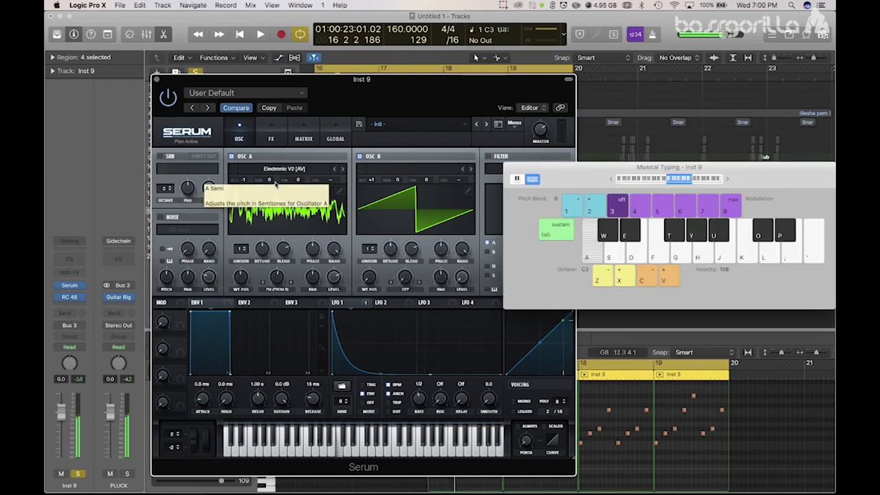
Step: Audition the patch with short notes while readjusting OSC A's FM amount and OSC B's wavetable position
key("a")
left_click(277, 273)
key("e")
key("a")
key("g")
key("e")
key("g")
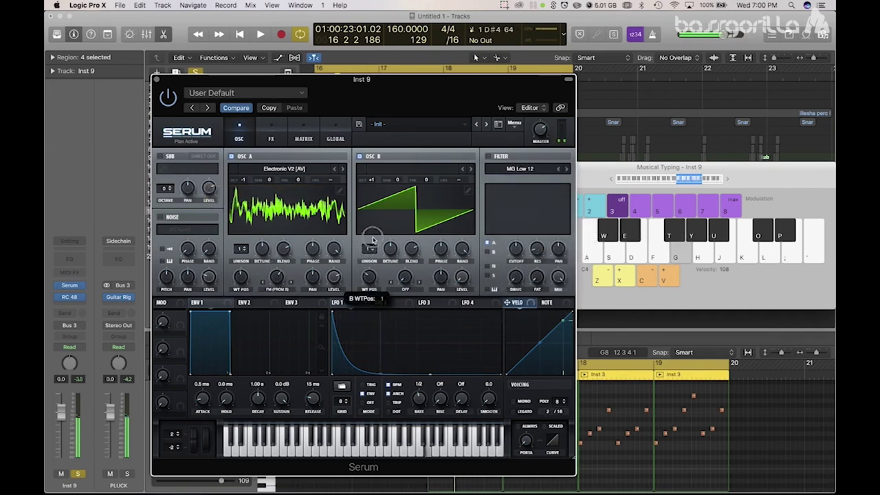
Step: Load the digital BottleBlow wavetable into OSC B and audition it with short notes
left_click(431, 170)
mouse_move(474, 189)
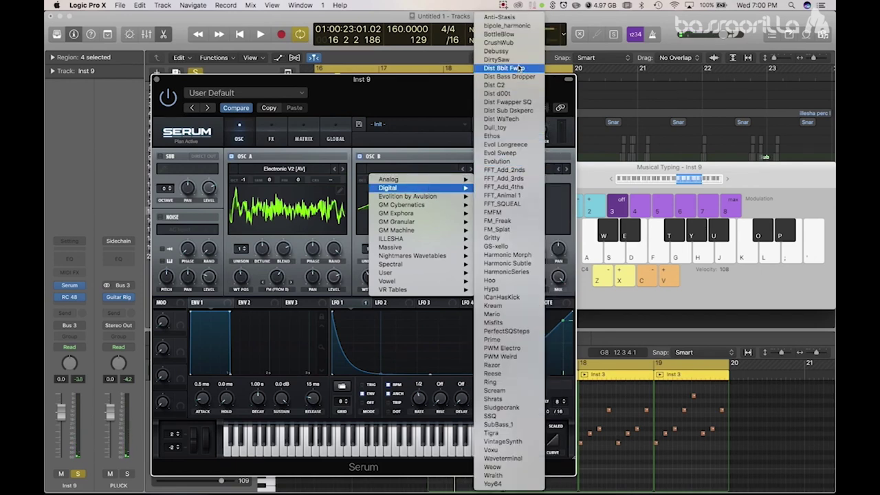
left_click(512, 36)
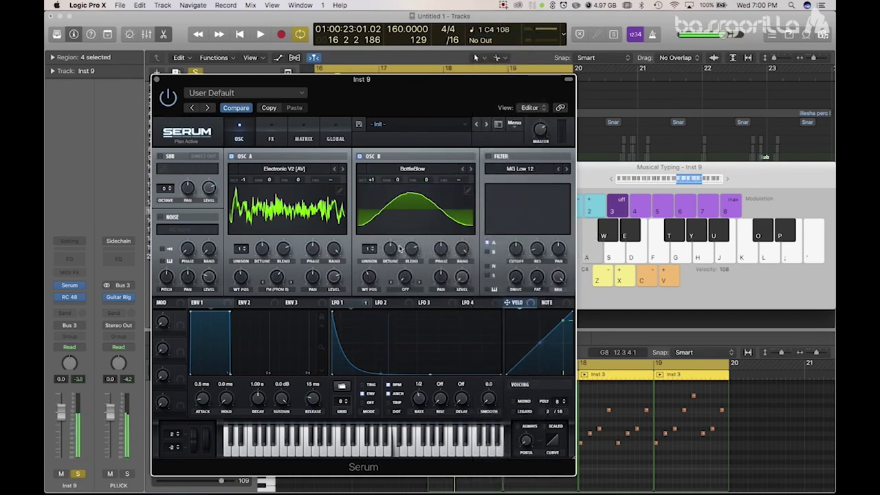
key("e")
key("a")
key("e")
key("g")
key("e")
key("g")
Step: Try a slightly different FM amount on OSC A while playing notes
mouse_move(276, 279)
left_mouse_down()
mouse_move(270, 264)
mouse_move(274, 274)
left_mouse_up()
key("e")
key("a")
key("e")
key("g")
key("e")
key("a")
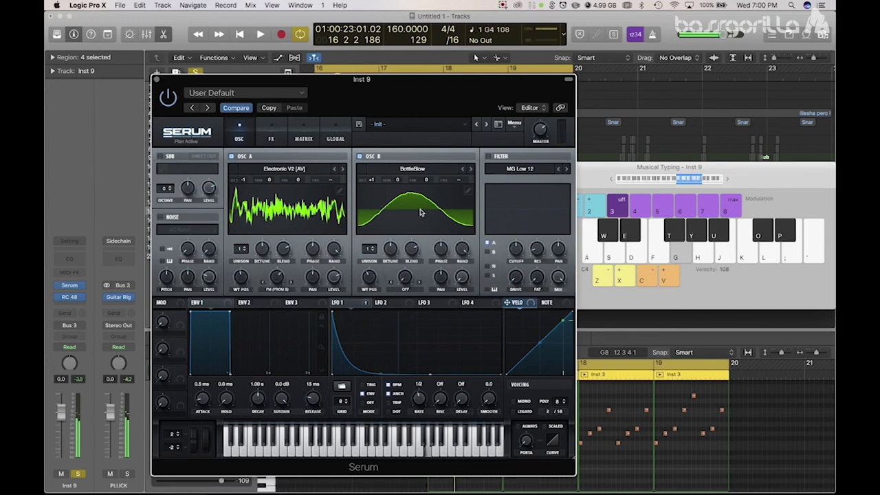
Step: Set OSC B's warp mode to FM (from A) and audition it
left_click(403, 290)
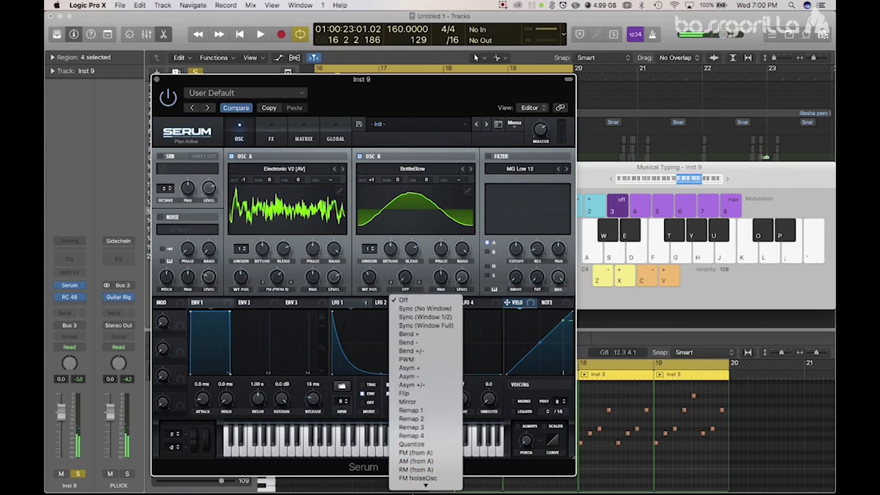
left_click(415, 451)
key("e")
key("g")
Step: Raise OSC B's level and pull OSC A's level down while playing notes
left_click_drag(462, 277, 471, 232)
key("g")
key("e")
key("a")
key("e")
key("g")
left_click_drag(334, 277, 327, 353)
key("e")
key("a")
key("e")
key("g")
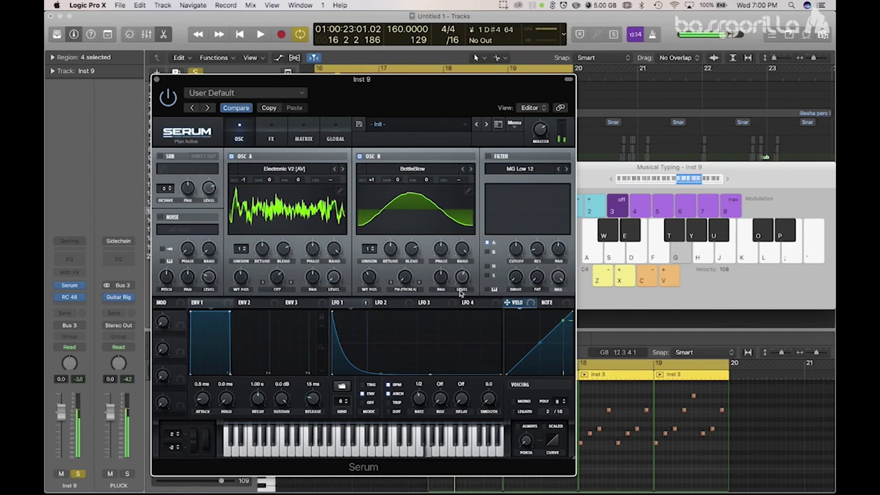
Step: Raise OSC B's FM warp amount to about 84% while playing notes
key("e")
key("a")
key("g")
key("e")
key("a")
left_click_drag(406, 277, 427, 206)
key("e")
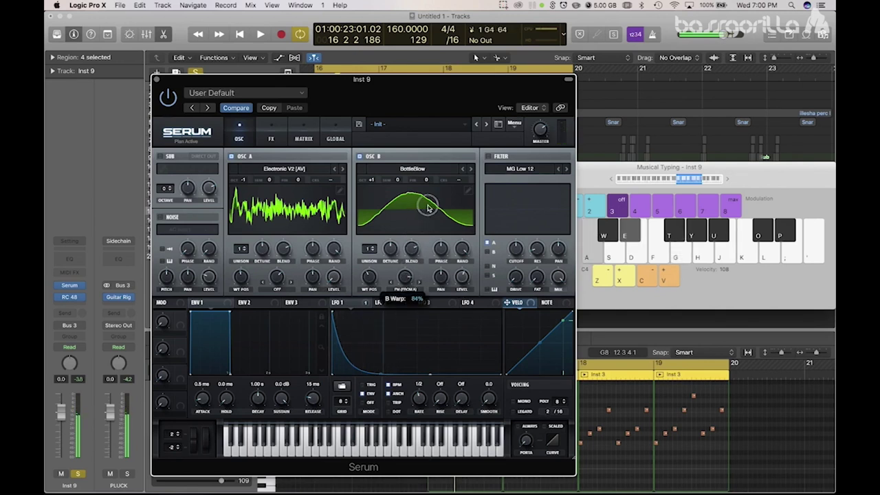
key("e")
key("g")
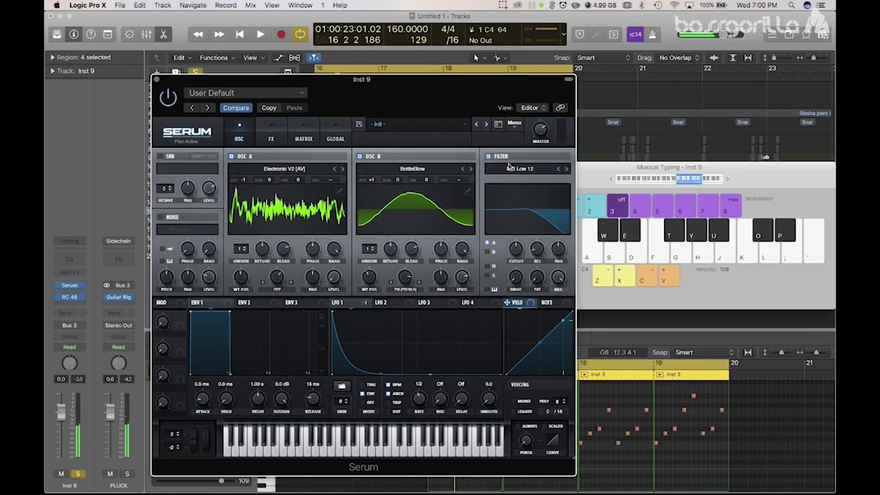
Step: Turn on the filter with the Cmb - type, route OSC B through it too, and set its resonance to about 58%
left_click(520, 168)
mouse_move(550, 199)
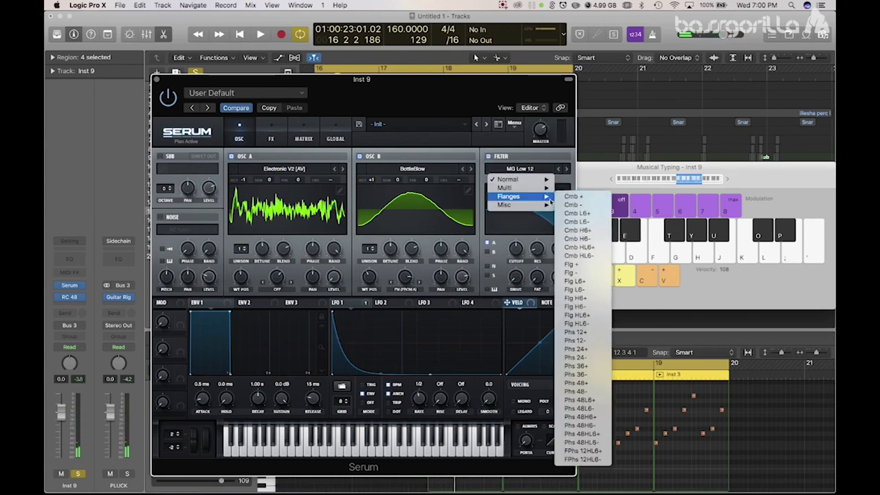
left_click(573, 204)
left_click_drag(521, 252, 520, 261)
key("a")
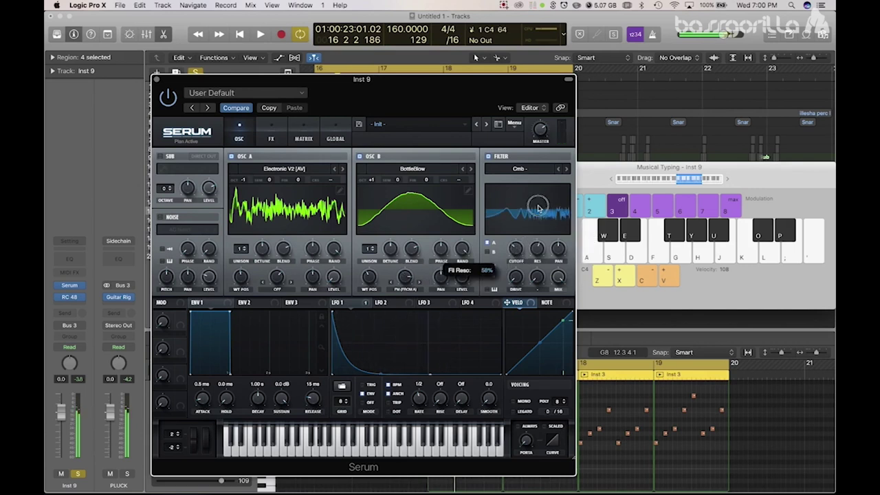
key("a")
key("g")
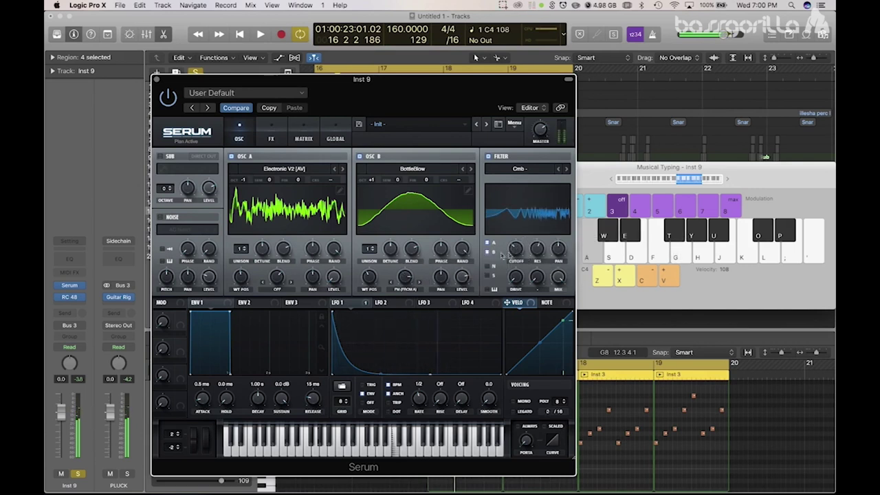
key("a")
key("g")
Step: Fine-tune the comb filter's cutoff while auditioning the patch with notes across the octave
left_click_drag(516, 254, 517, 258)
key("a")
key("g")
key("g")
key("k")
key("a")
key("e")
key("a")
key("g")
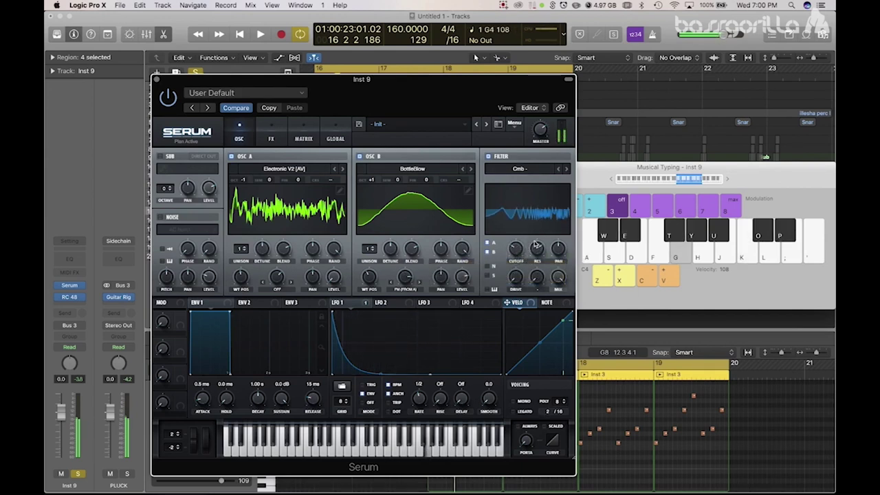
key("g")
key("a")
key("g")
key("a")
key("k")
key("e")
key("a")
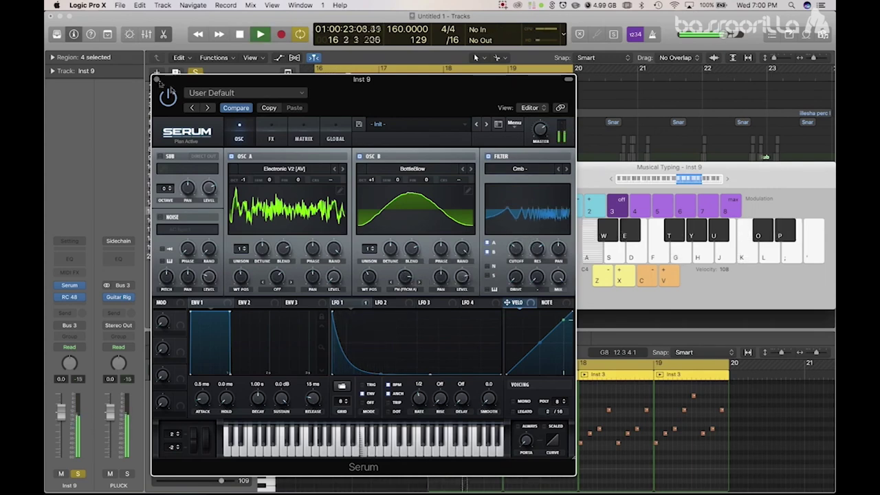
Step: Close the Serum and Musical Typing windows while the Inst 9 loop plays
key("super+w")
left_click(420, 252)
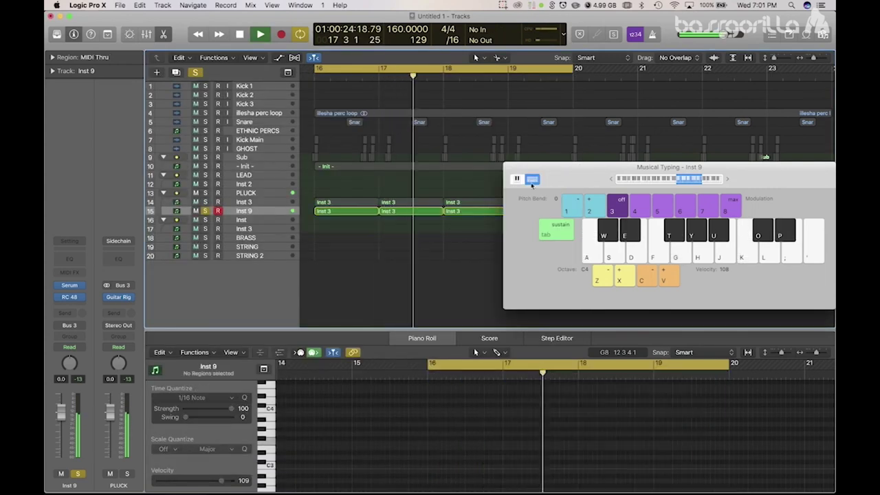
left_click(512, 167)
Step: Insert the Waves InPhase (s) plug-in after the RC 48 reverb on the Inst 9 track
left_click(71, 307)
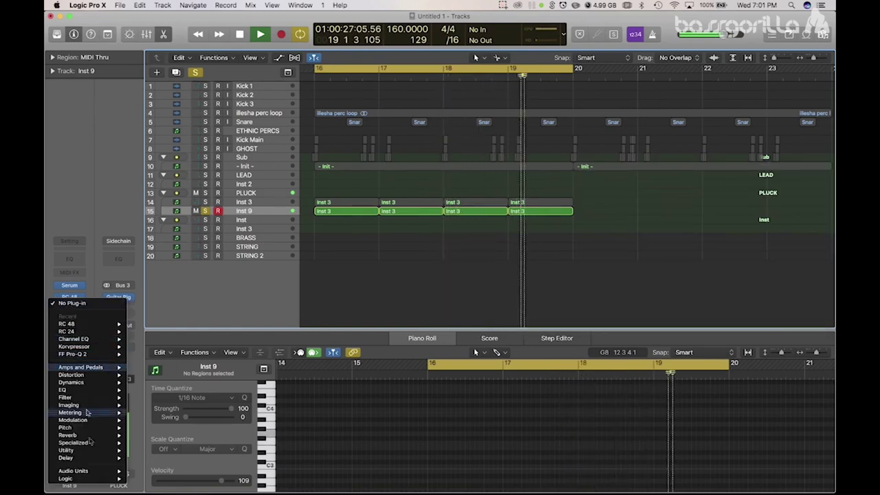
mouse_move(90, 473)
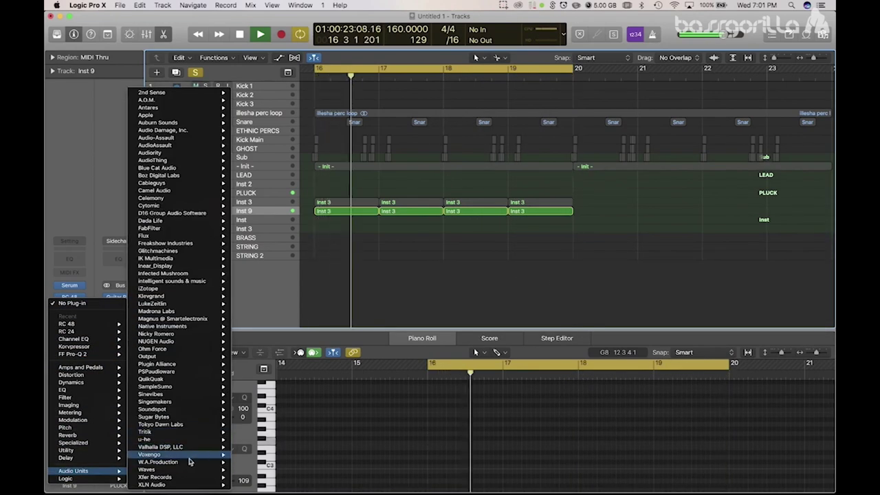
mouse_move(189, 473)
scroll(266, 410, "down", 15)
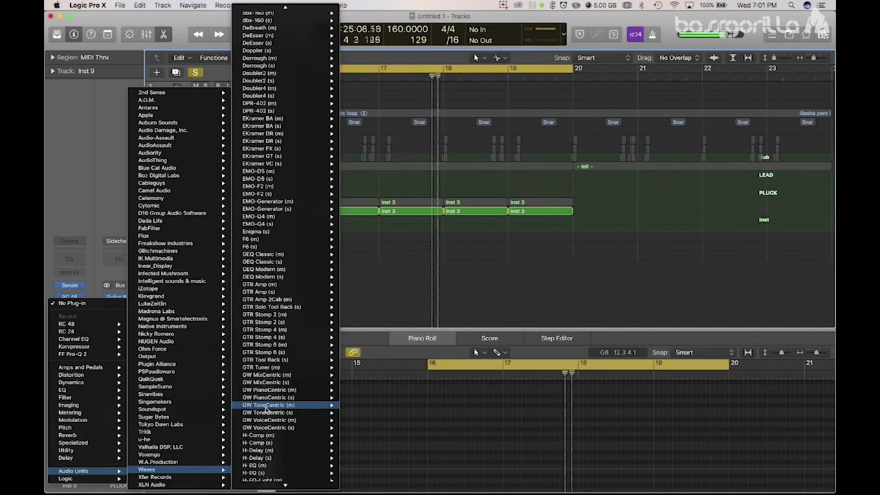
scroll(266, 410, "down", 5)
mouse_move(281, 273)
left_click(358, 273)
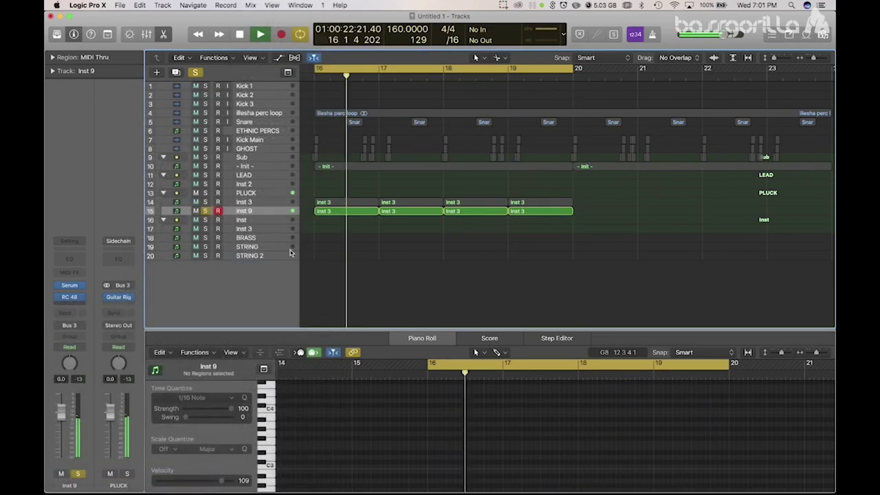
Step: Offset the InPhase channel delays to about -0.98 ms for alpha and 7.47 ms for beta, and close the plug-in
left_click_drag(156, 191, 152, 190)
left_click_drag(155, 308, 162, 309)
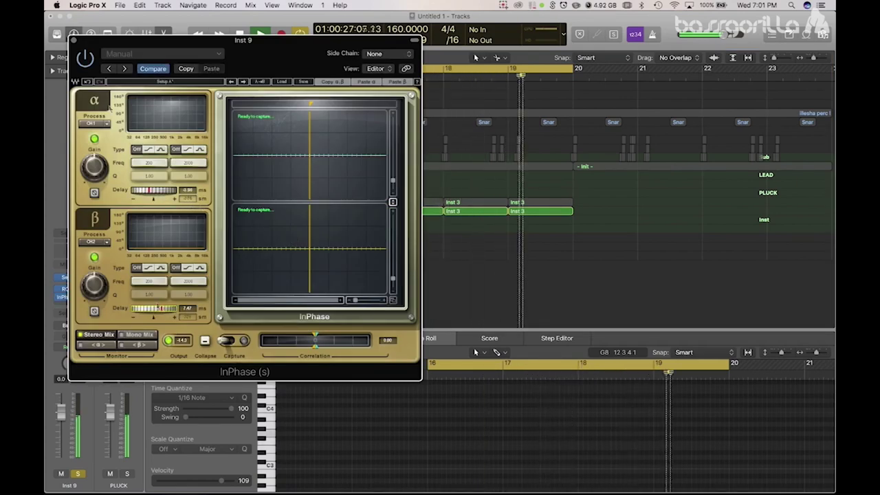
key("super+w")
Step: Solo Inst 3 together with Inst 9 and play the two pluck layers
key("space")
left_click(239, 213)
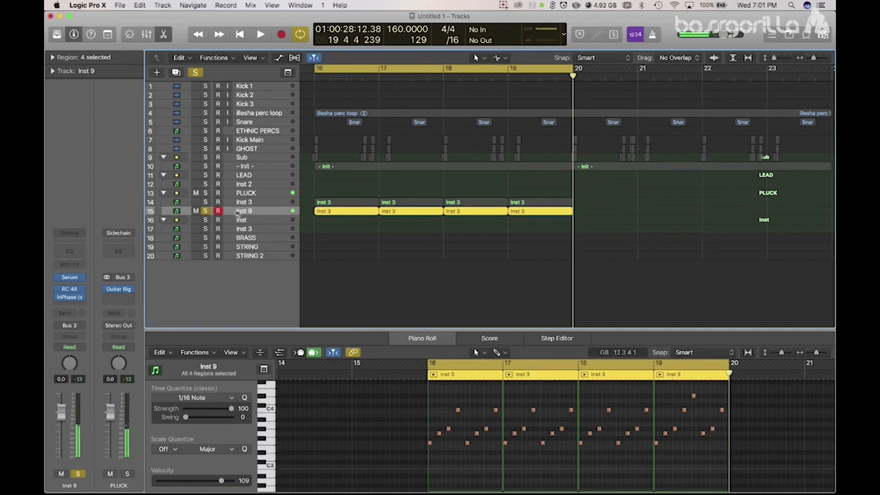
left_click(205, 202)
key("space")
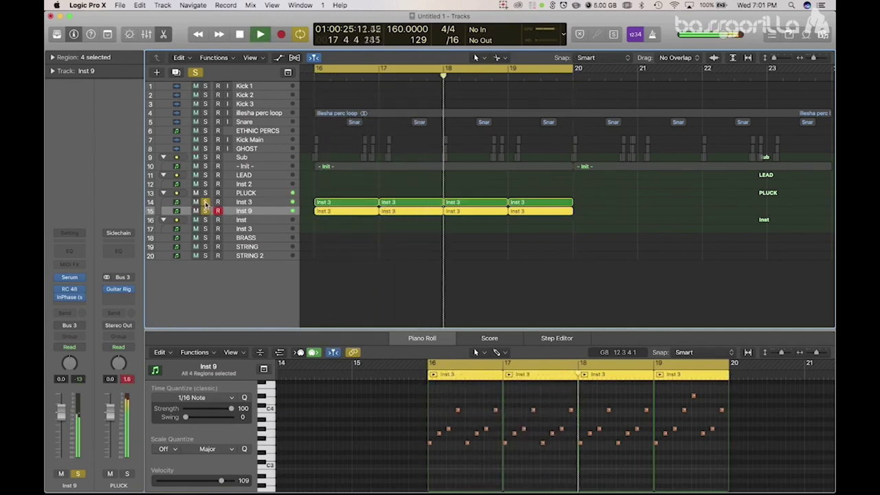
Step: Clear the pluck solos and play both layers with the full loop
key("space")
left_click(205, 202)
key("space")
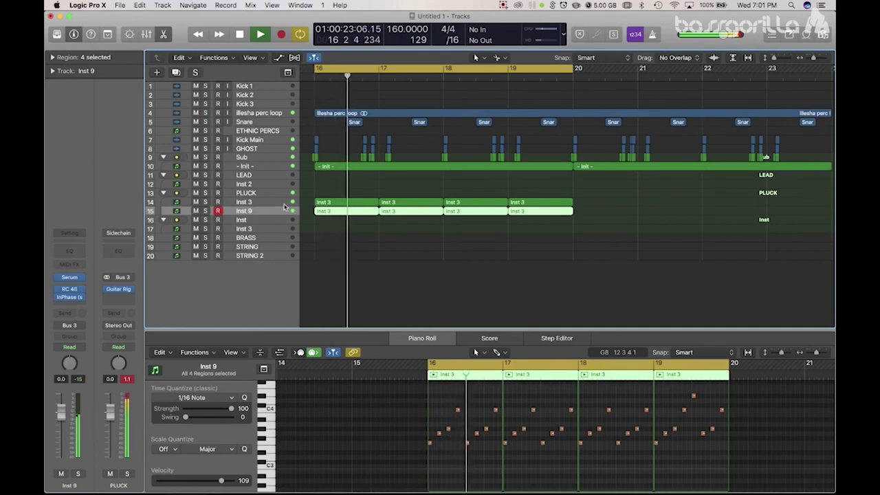
Step: Replace the separate Inst 3 and Inst 9 regions with one set of four on the PLUCK stack track, and play it soloed
key("space")
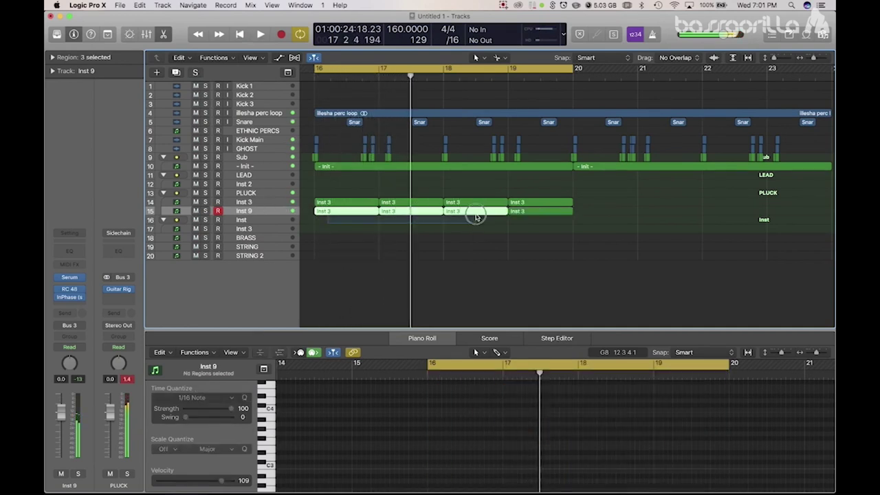
left_click_drag(533, 217, 533, 198)
key("space")
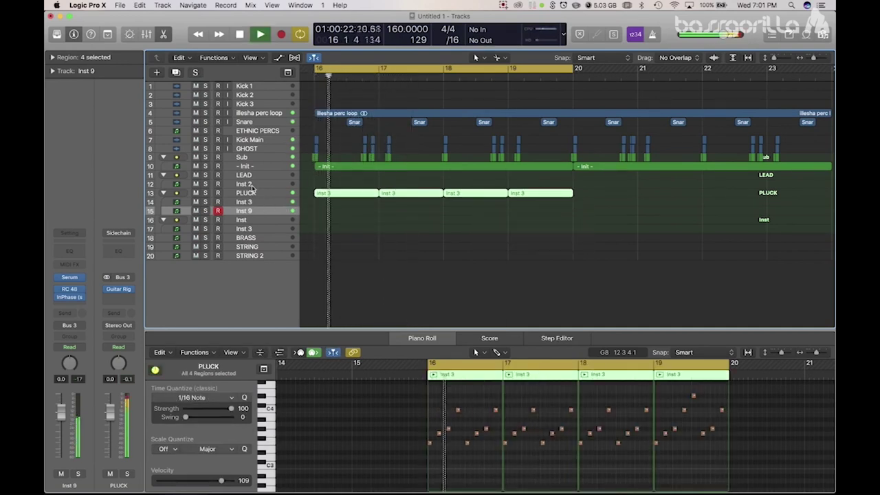
left_click(194, 196)
left_click(205, 193)
Step: Lower the Inst 3 fader to about -2.2 dB and the Inst 9 fader to -1.9 dB
left_click(232, 202)
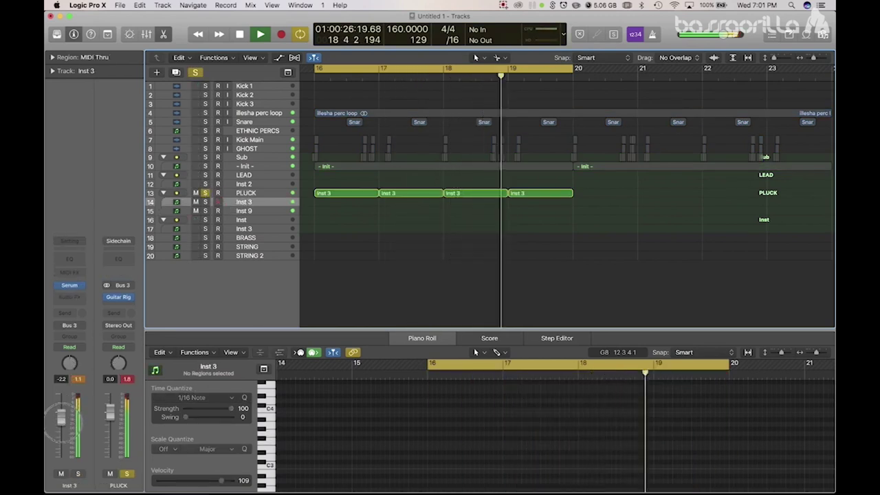
left_click(248, 210)
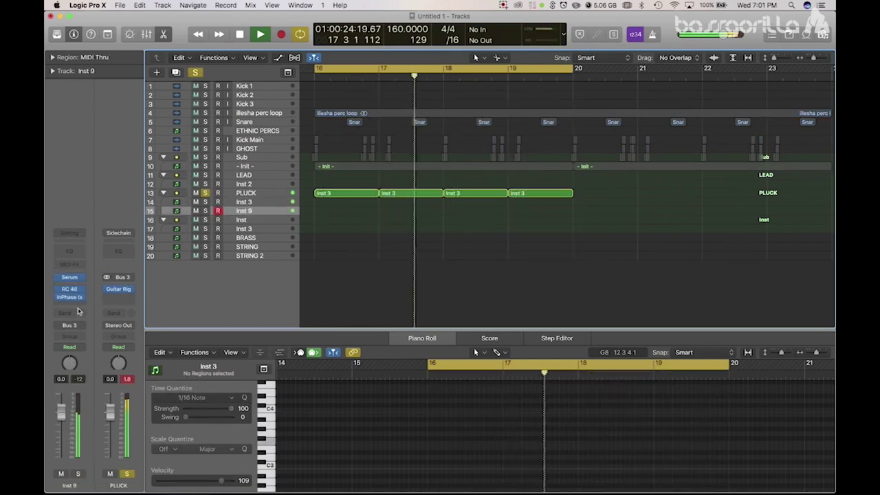
left_click_drag(61, 413, 61, 414)
Step: Solo Inst 9 instead of PLUCK, reopen its Serum, and readjust the comb filter's cutoff
left_click(205, 194)
left_click(205, 211)
left_click(71, 276)
left_click_drag(516, 249, 512, 236)
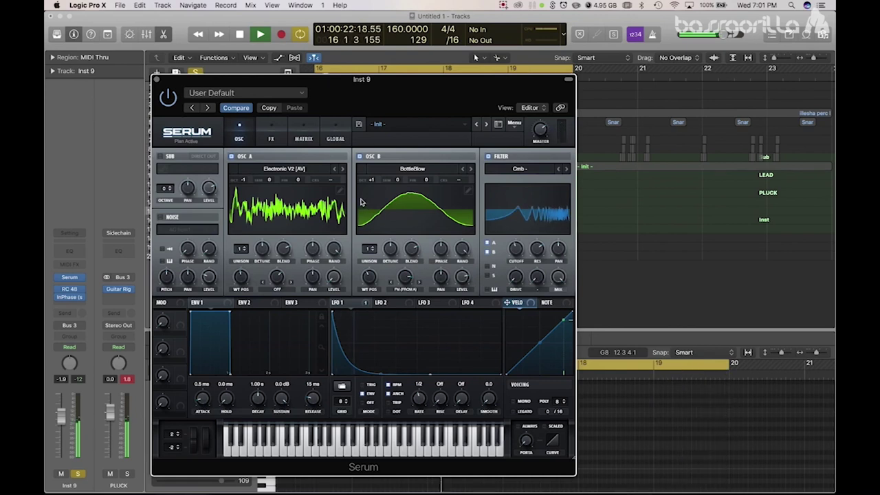
Step: Readjust the OSC A and OSC B wavetable positions by ear and close Serum
left_click_drag(365, 247, 401, 271)
left_click(277, 284)
left_click_drag(238, 280, 240, 263)
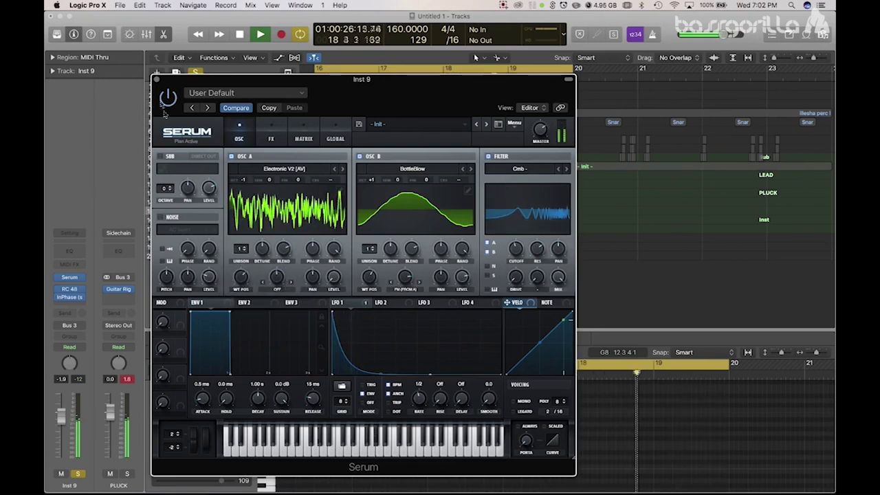
key("super+w")
Step: Clear the Inst 9 solo and listen to the revised pluck with the full loop
left_click(205, 211)
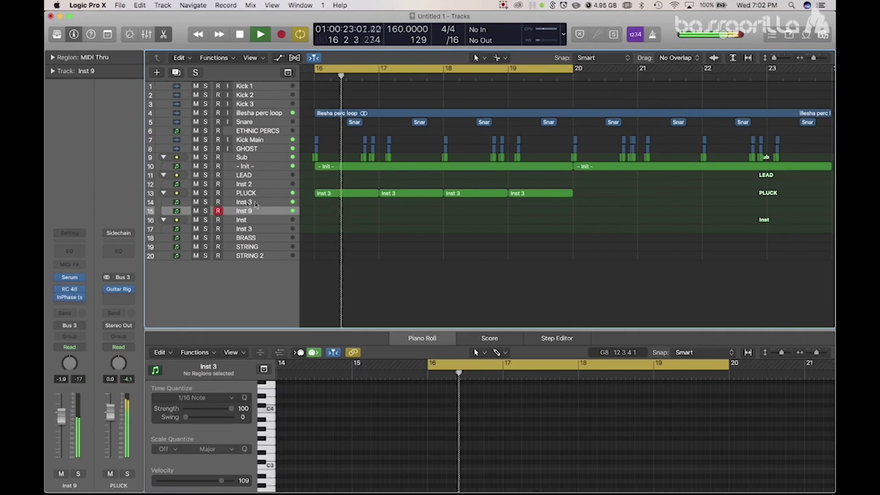
key("Up")
key("Up")
key("Up")
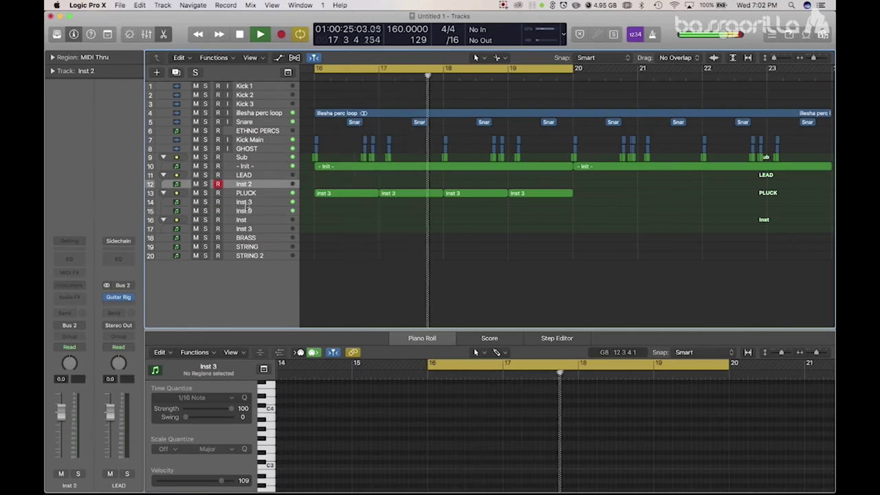
key("space")
Step: Insert the RC 24 reverb ahead of Guitar Rig on the PLUCK stack, adjust it in Room mode, and lower the PLUCK fader to -5.0 dB
left_click(246, 193)
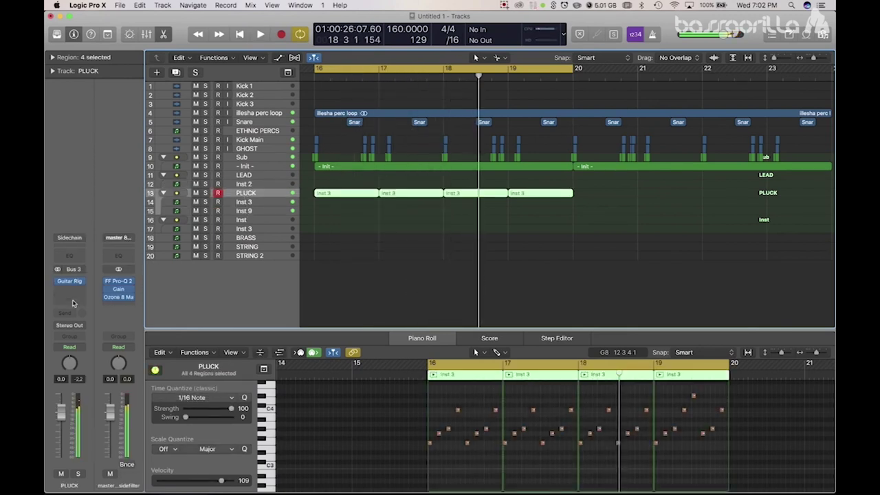
left_click(79, 281)
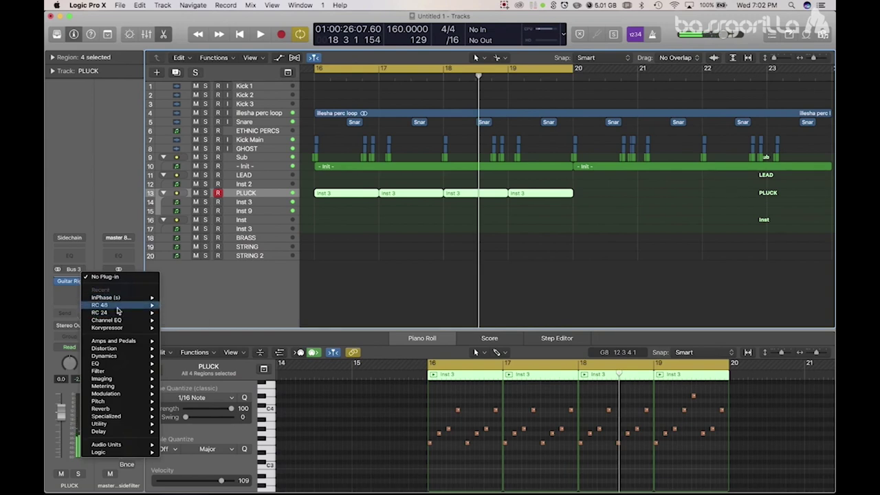
left_click(174, 314)
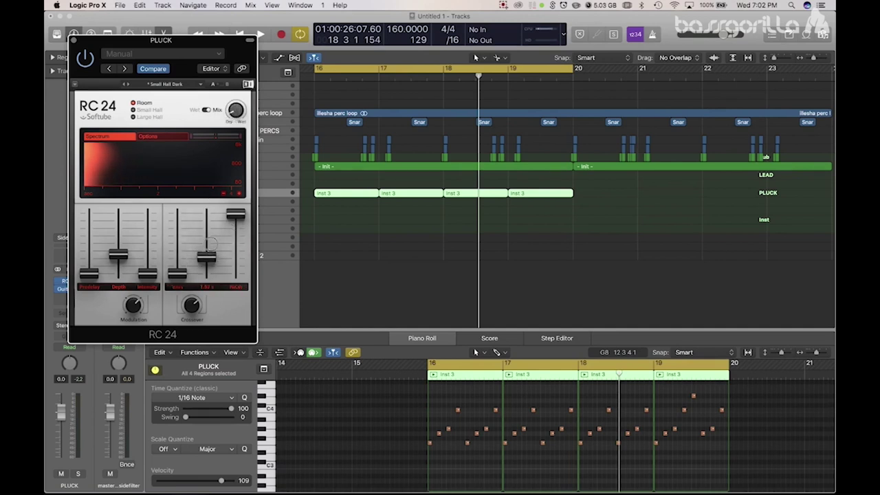
key("space")
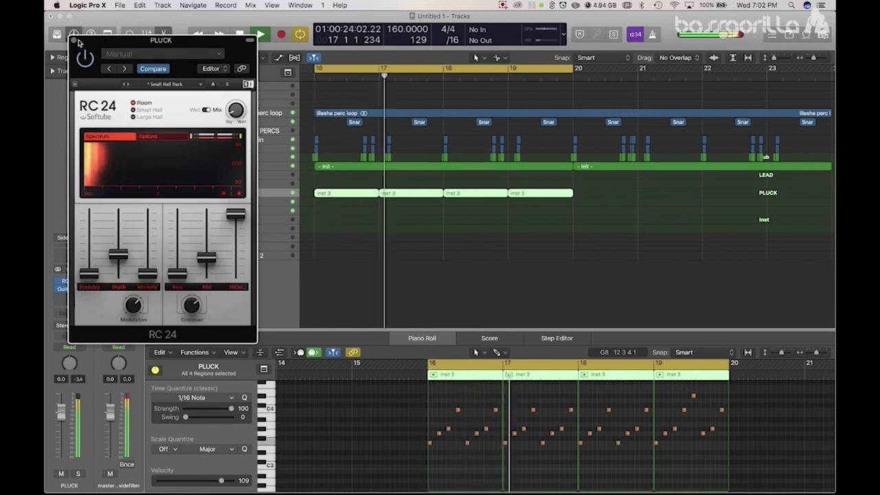
left_click(74, 41)
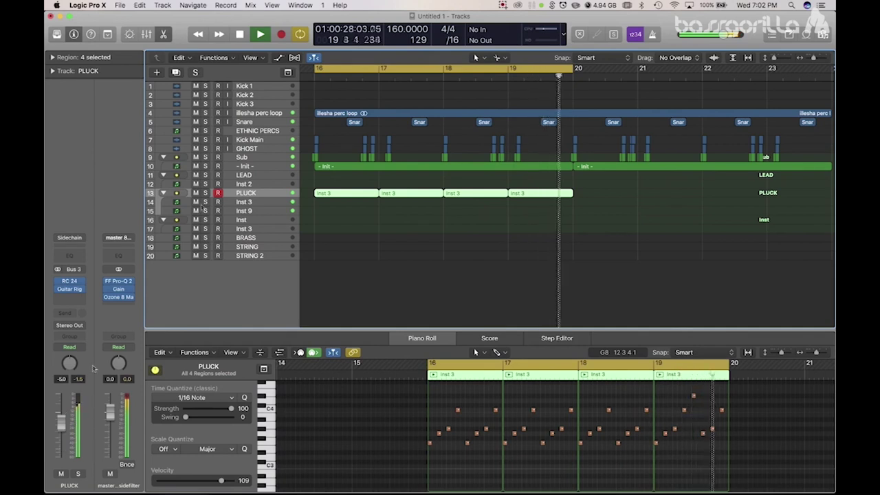
Step: Adjust the Inst 9 fader by ear and lower the PLUCK stack's fader further against the full loop
left_click(251, 211)
left_click_drag(62, 413, 63, 401)
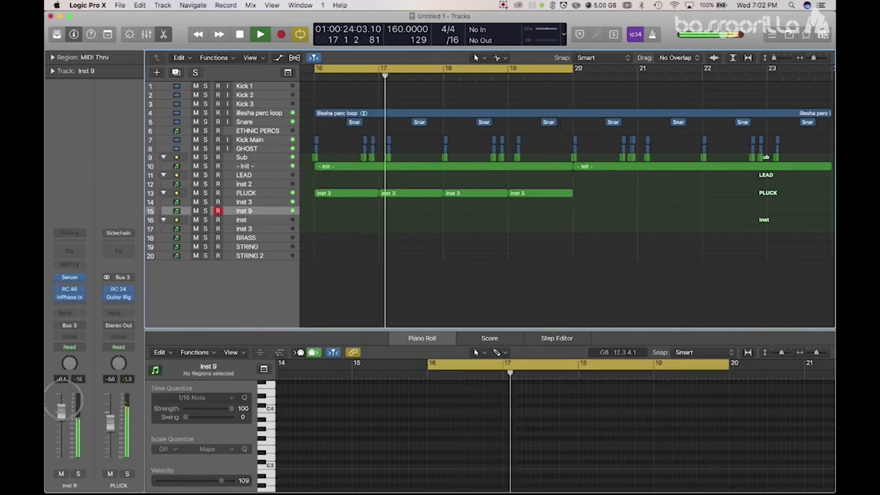
left_click(275, 192)
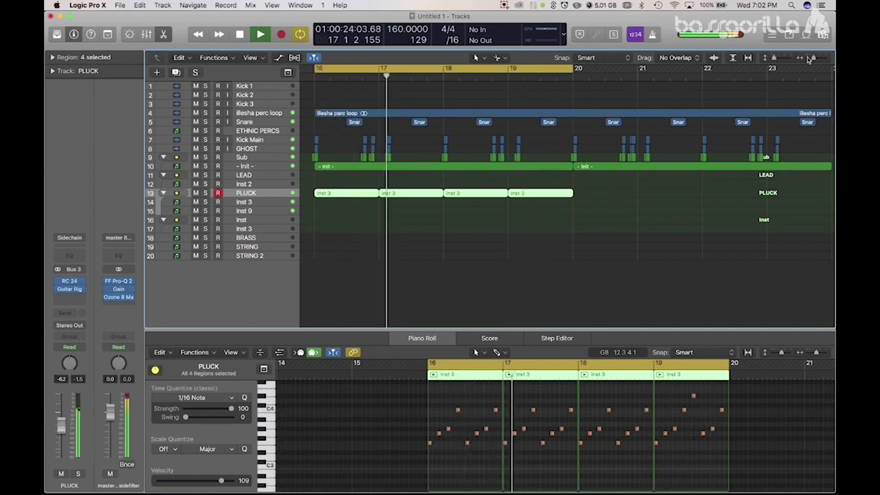
left_click_drag(813, 59, 811, 59)
scroll(516, 189, "left", 5)
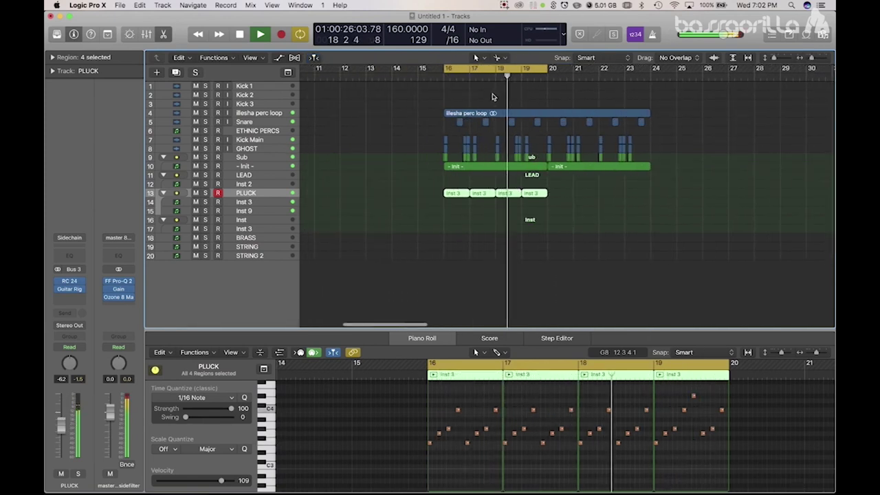
scroll(454, 211, "right", 3)
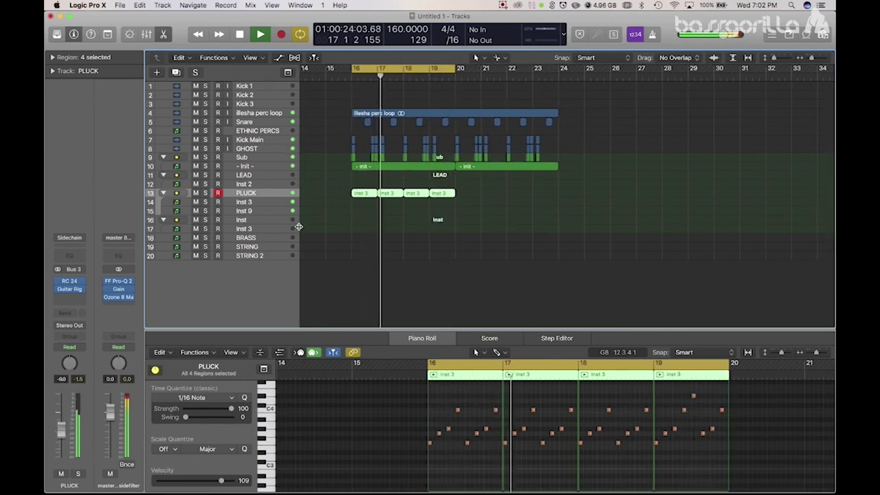
Step: Duplicate the - Init - track in the Sub stack twice, keeping its Serum settings
left_click(224, 165)
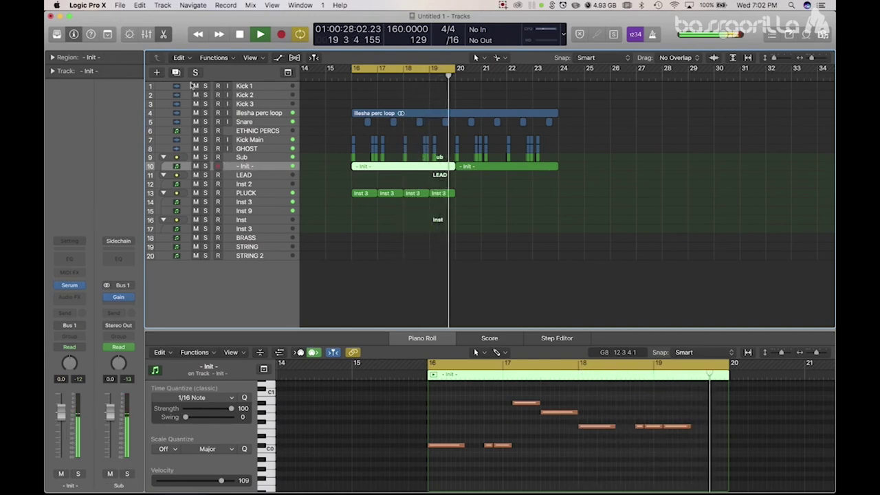
left_click(177, 72)
left_click(176, 72)
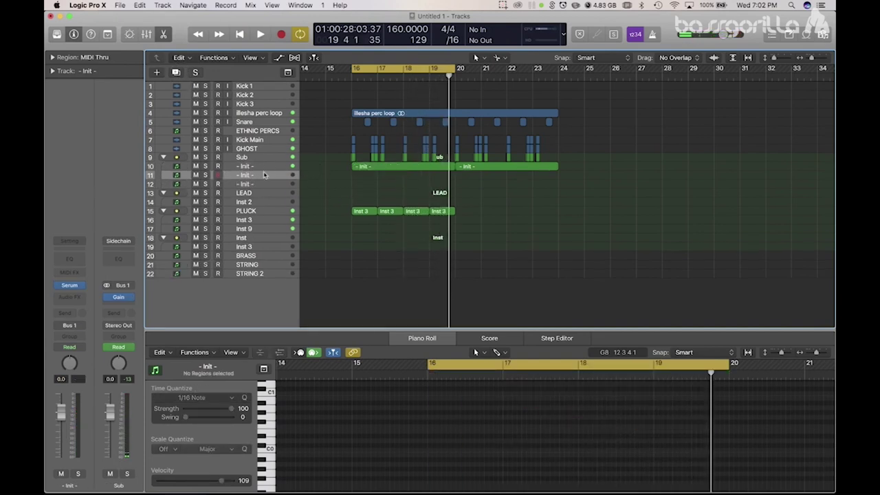
Step: Insert the Klevgrand Gaffel band splitter on all three - Init - tracks in the Sub stack
left_click(70, 285)
mouse_move(73, 462)
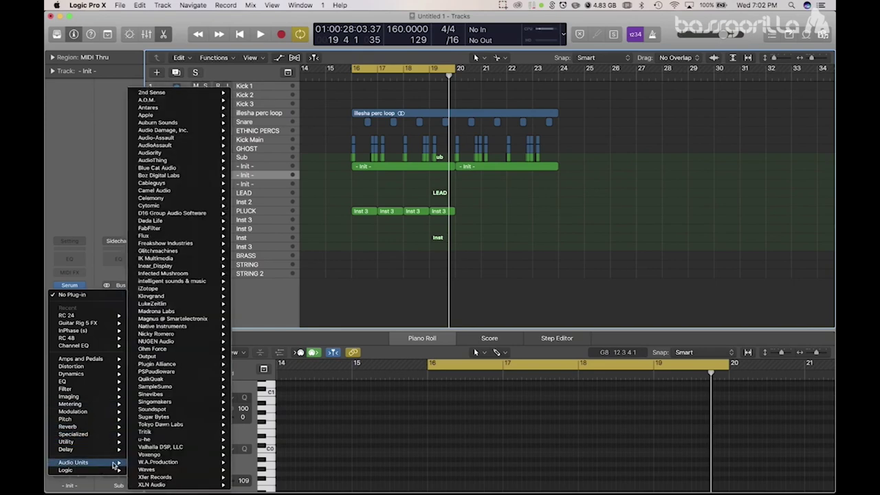
mouse_move(186, 327)
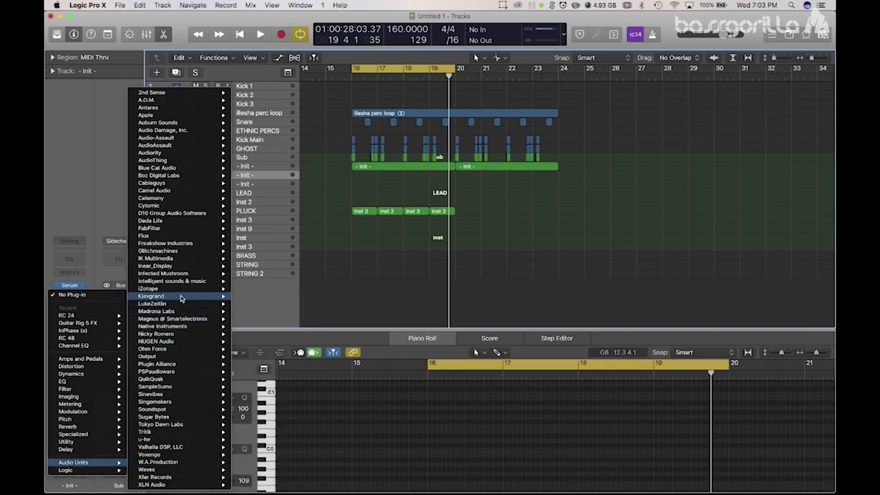
left_click(316, 306)
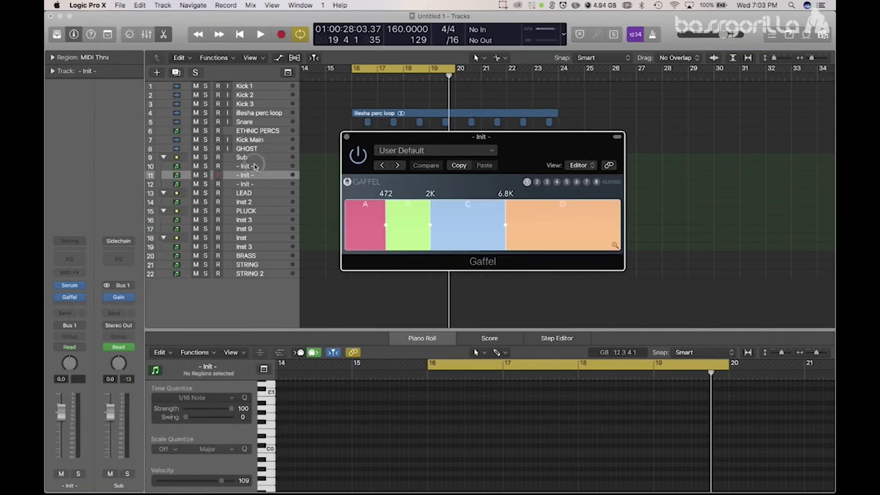
left_click(255, 161)
left_click(70, 297)
left_click(158, 314)
left_click(246, 186)
left_click(73, 297)
mouse_move(83, 315)
left_click(148, 315)
left_click(82, 51)
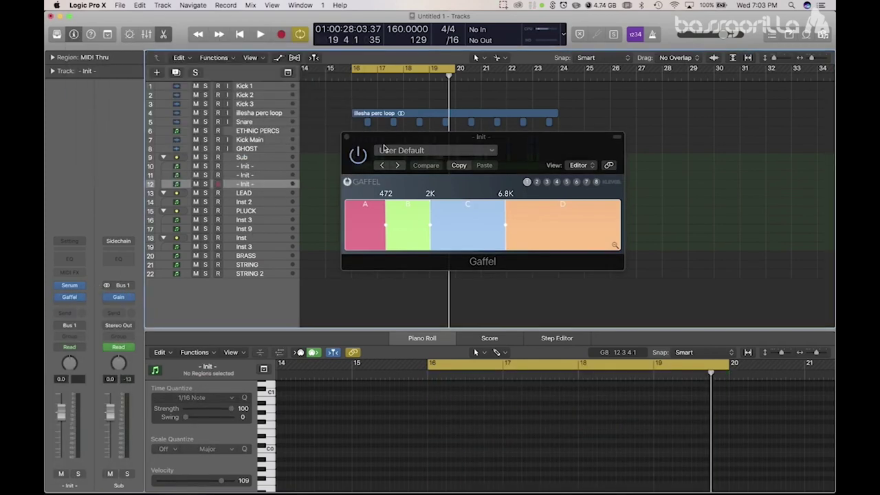
Step: Set Gaffel's two upper crossovers to 4.9K and 18.5K and mute the unwanted bands on the two duplicate - Init - tracks
left_click(355, 234)
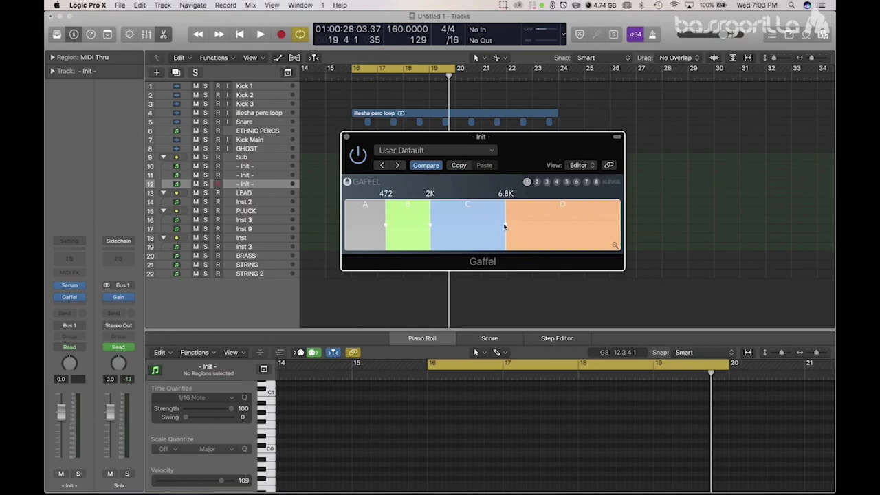
left_click(466, 226)
left_click(348, 138)
left_click(258, 175)
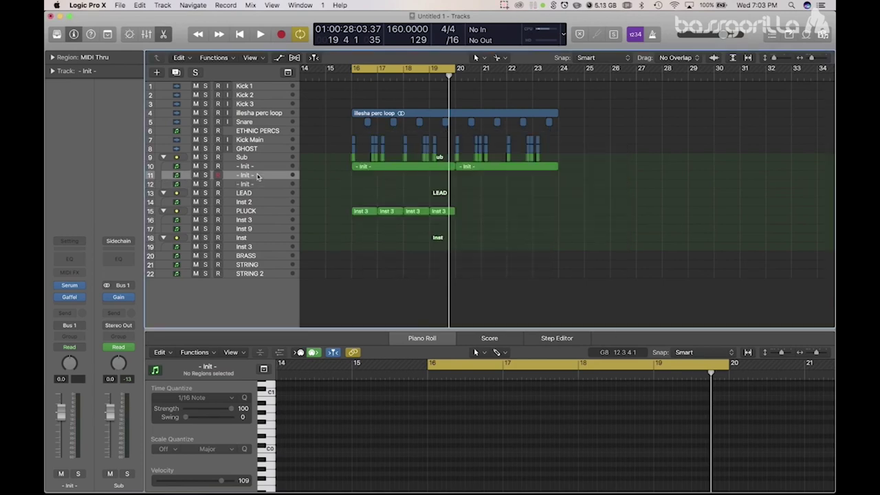
left_click(73, 297)
left_click(69, 297)
left_click(69, 298)
left_click(111, 145)
left_click(161, 145)
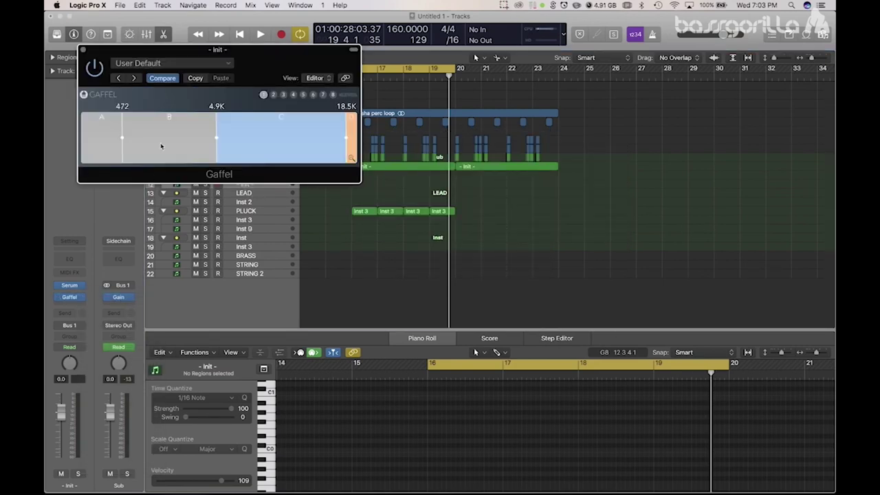
left_click(84, 51)
Step: Mute the upper bands in Gaffel on the original - Init - track so that only band A passes
left_click(247, 165)
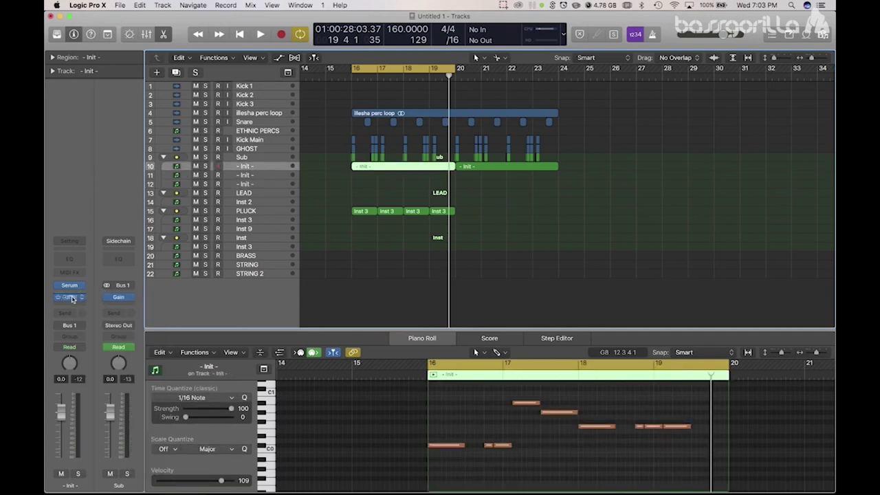
left_click(69, 297)
left_click(340, 146)
left_click(199, 143)
left_click(74, 40)
Step: Copy the - Init - regions from bars 16 and 20 onto both duplicate - Init - tracks
left_click(272, 174)
left_click_drag(368, 170, 369, 188)
left_click_drag(529, 197, 506, 167)
left_click_drag(503, 167, 502, 192)
Step: Play the loop with the middle - Init - track soloed and switch its Serum sub oscillator to a triangle wave
key("space")
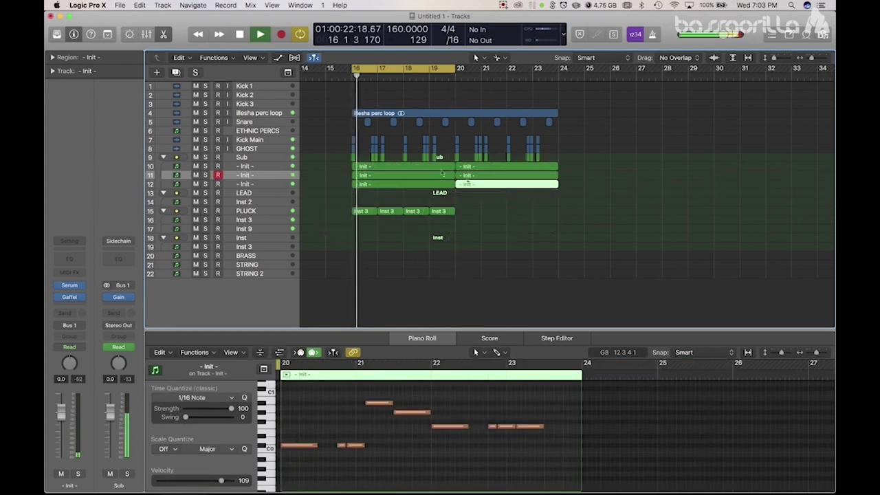
left_click(206, 175)
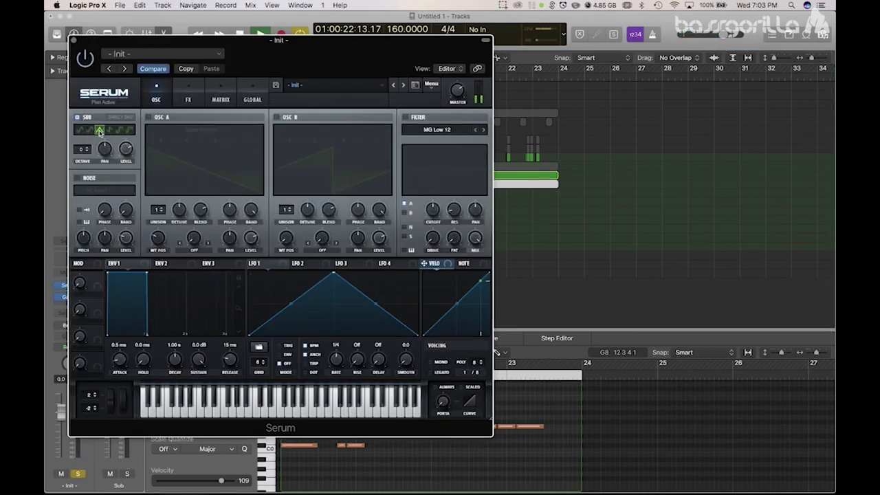
left_click_drag(78, 45, 206, 204)
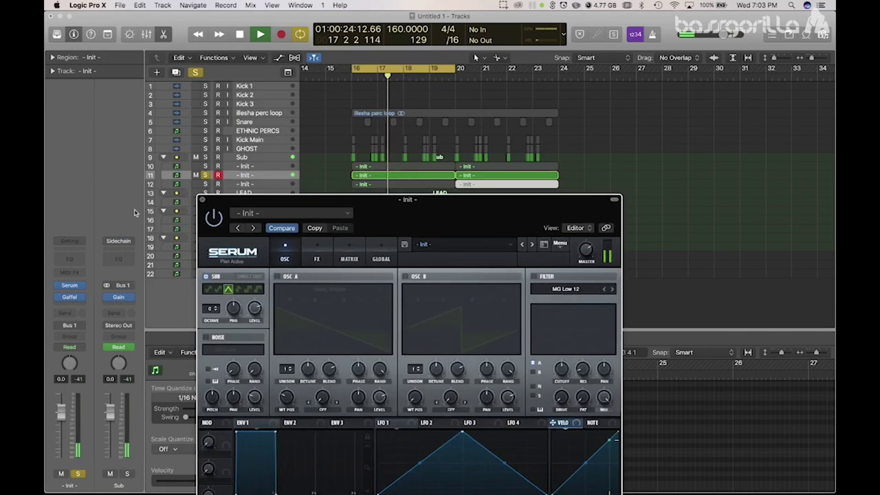
Step: Isolate band B in the middle - Init - track's Gaffel and lower the first crossover to 190
left_click(67, 298)
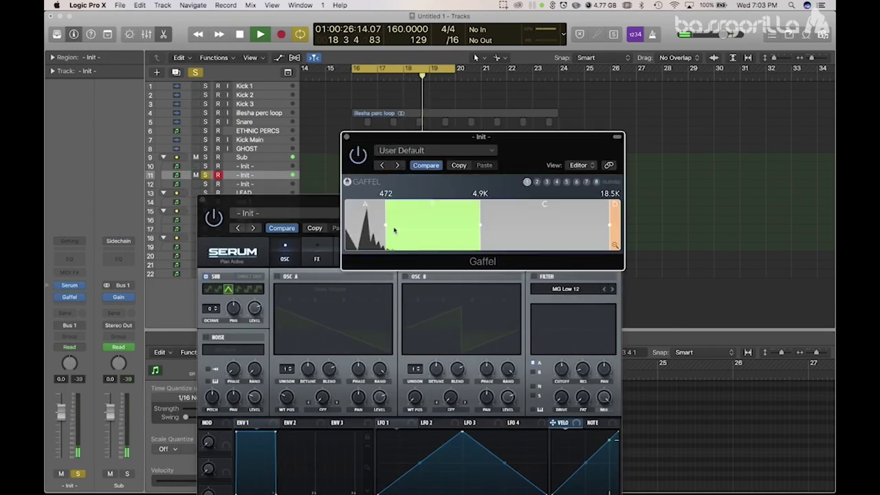
left_click(595, 230)
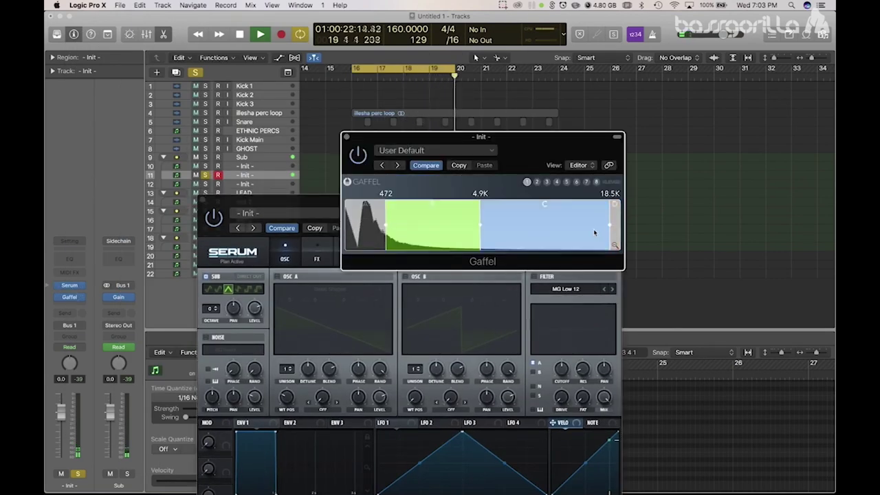
left_click_drag(380, 224, 370, 227)
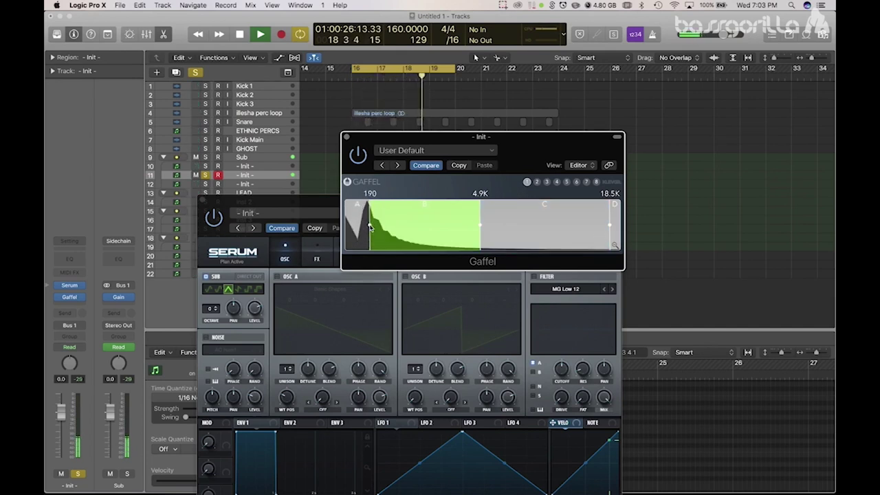
Step: Compare the first and middle - Init - tracks' Gaffel windows, set their shared first crossover to 152, and close both
left_click(242, 167)
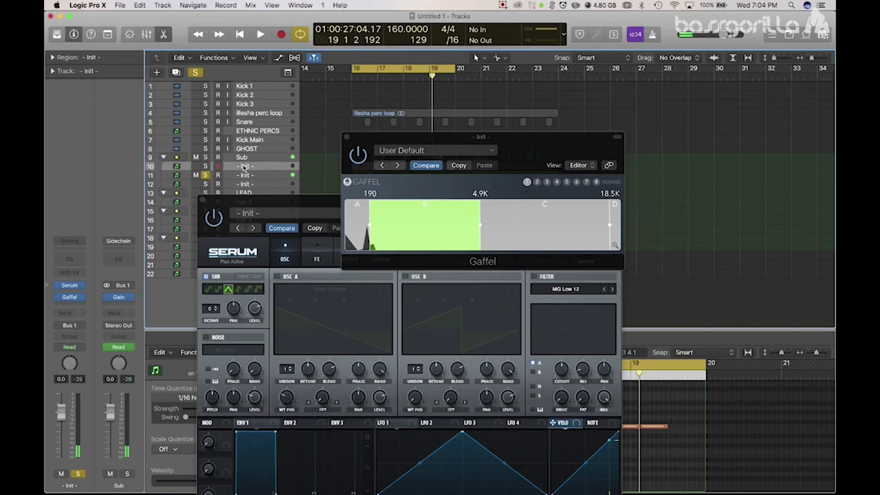
left_click(69, 298)
left_click_drag(415, 158, 458, 191)
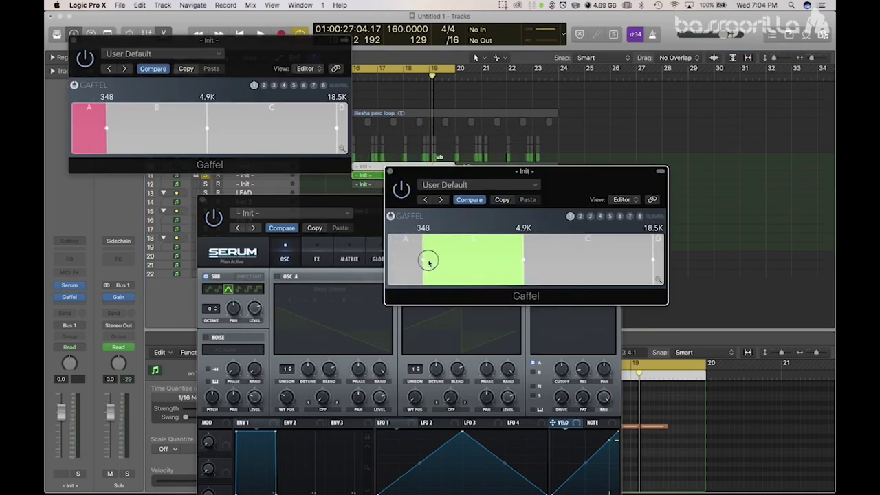
left_click_drag(480, 262, 404, 264)
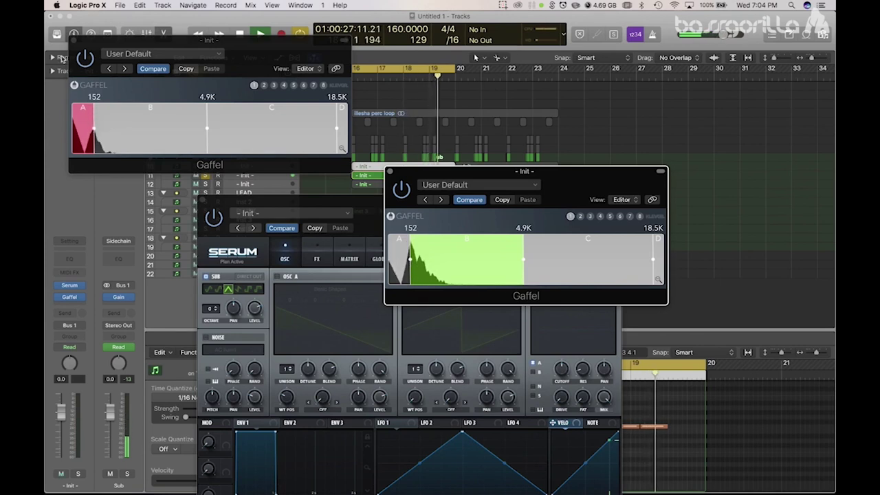
left_click(74, 40)
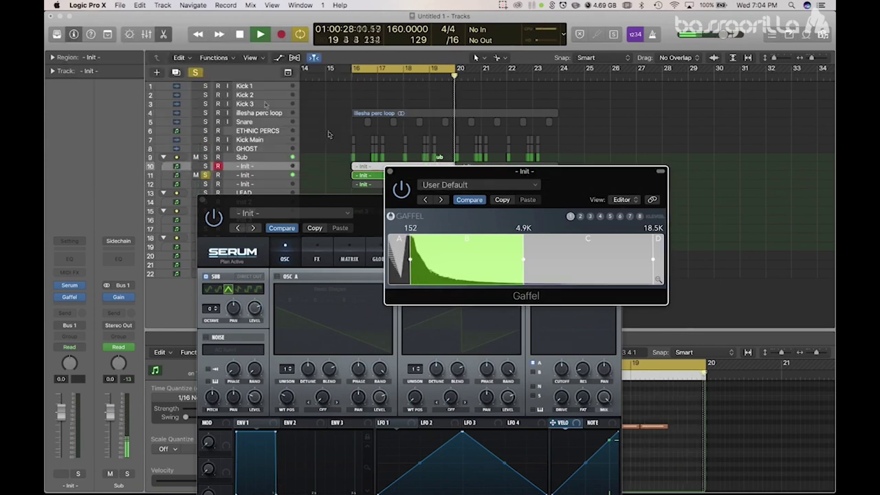
left_click(390, 174)
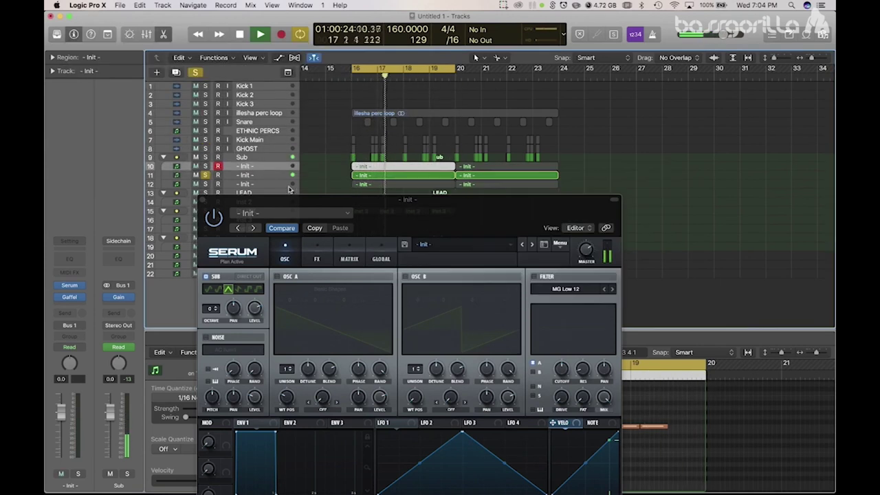
Step: Clear the solo, insert the stereo Korvpressor after Gaffel on the middle - Init - track, and close the plug-in windows
left_click(205, 167)
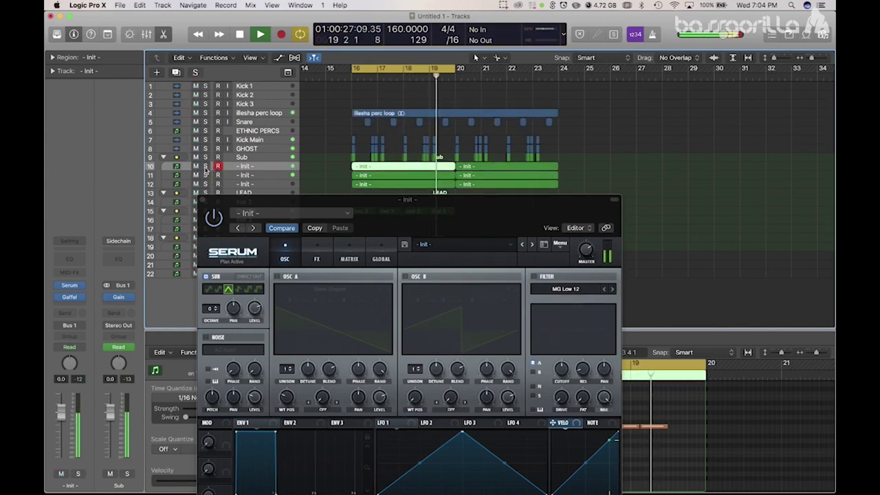
left_click(240, 176)
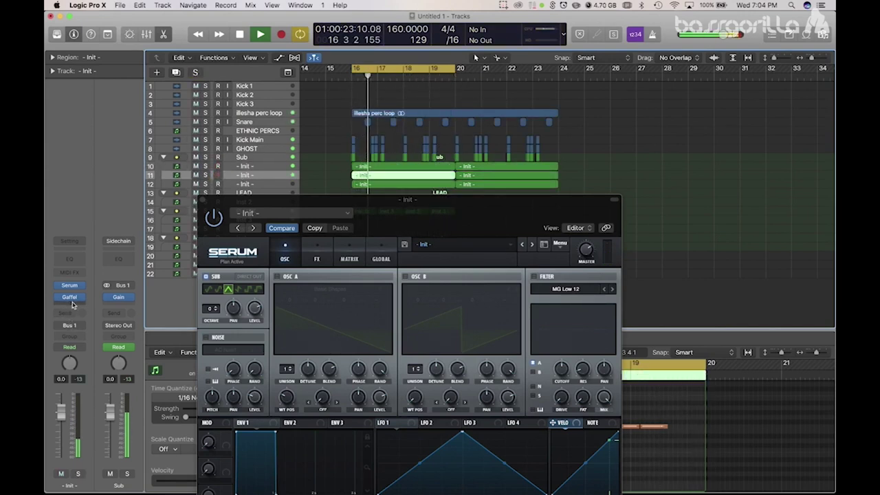
left_click(81, 316)
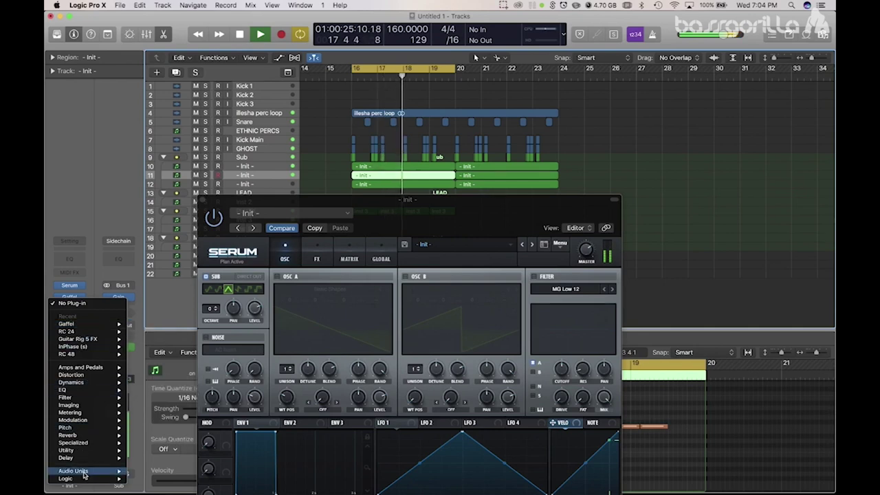
mouse_move(84, 473)
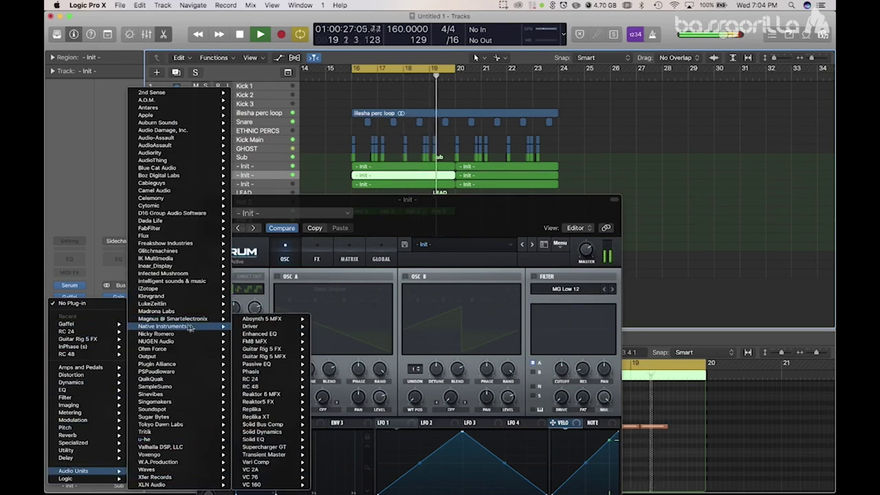
mouse_move(189, 329)
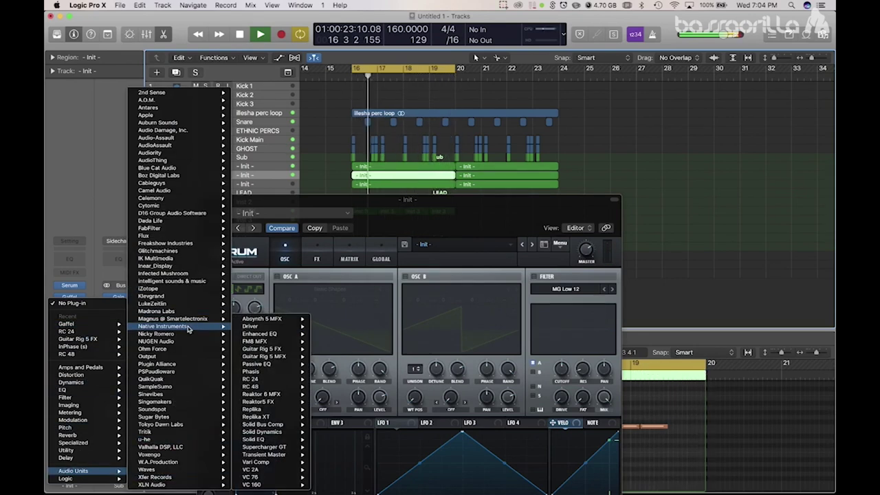
mouse_move(180, 296)
mouse_move(286, 319)
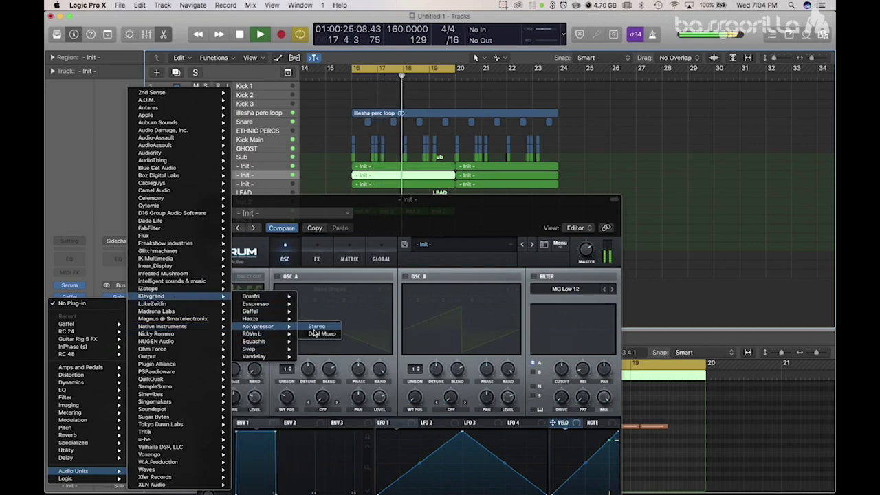
left_click(316, 327)
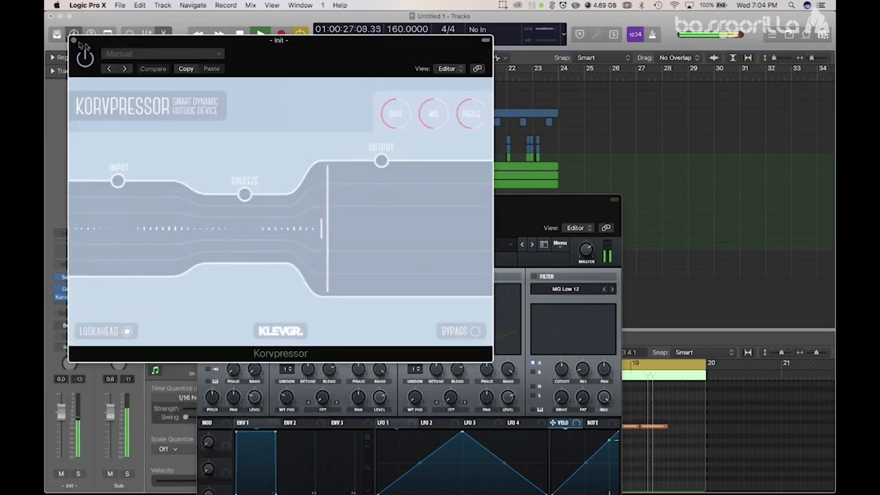
left_click(75, 40)
left_click(203, 201)
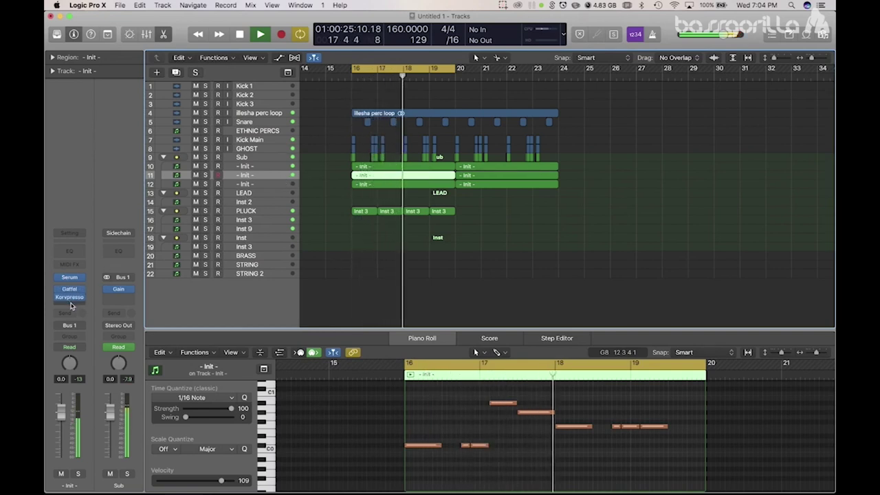
Step: Insert the Audio Damage Grind plug-in after Korvpressor on the middle - Init - track and move its window clear of the track list
left_click(69, 297)
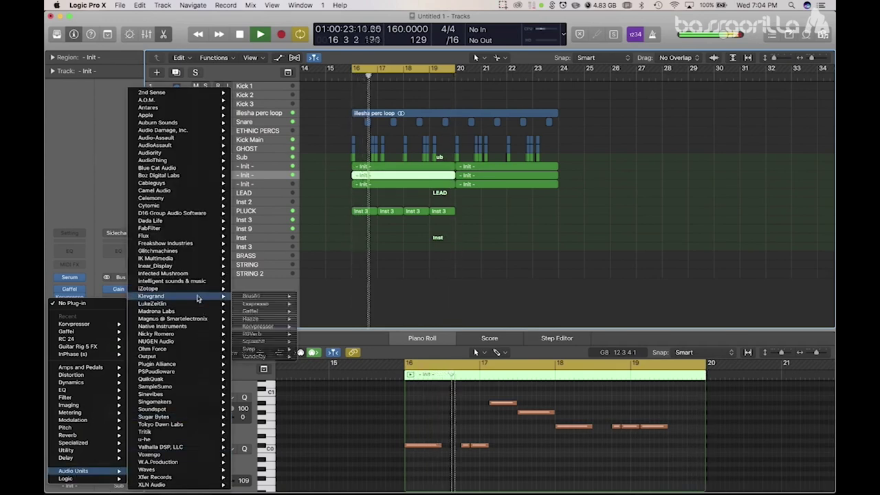
mouse_move(215, 130)
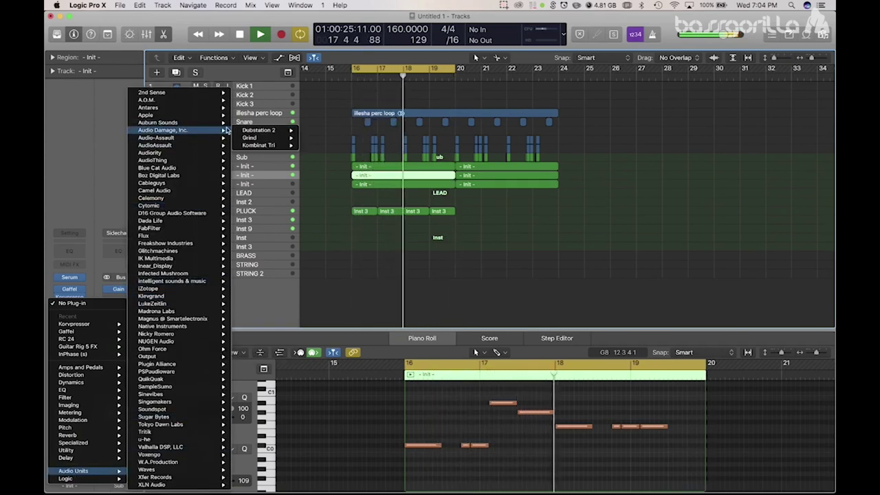
left_click(311, 138)
left_click_drag(209, 14, 597, 200)
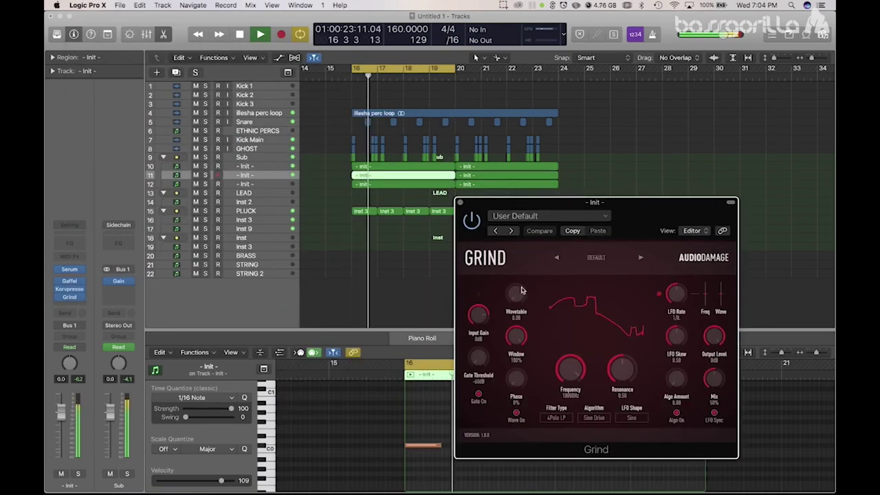
Step: Insert the stereo Korvpressor after Gaffel on the third - Init - track
left_click(263, 184)
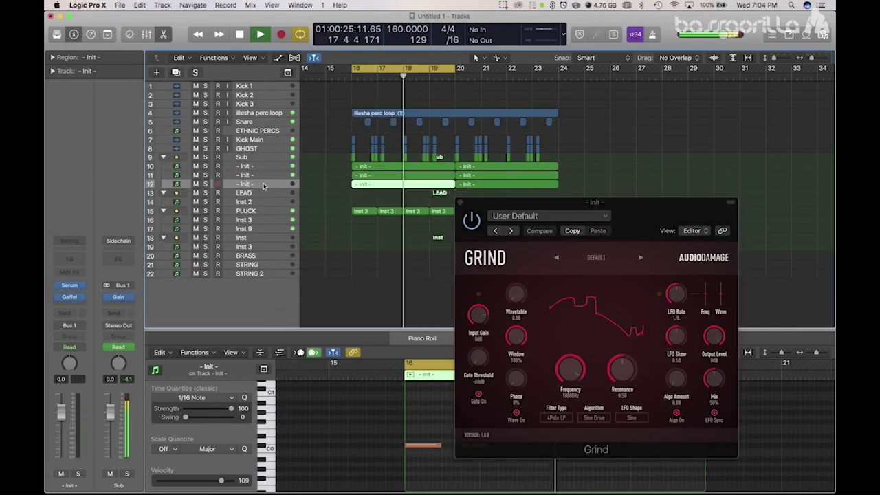
left_click(74, 300)
mouse_move(81, 333)
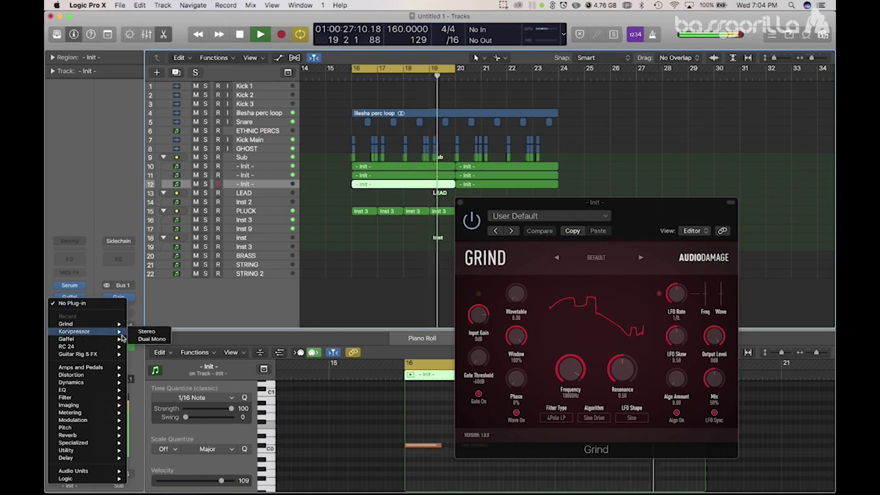
left_click(149, 332)
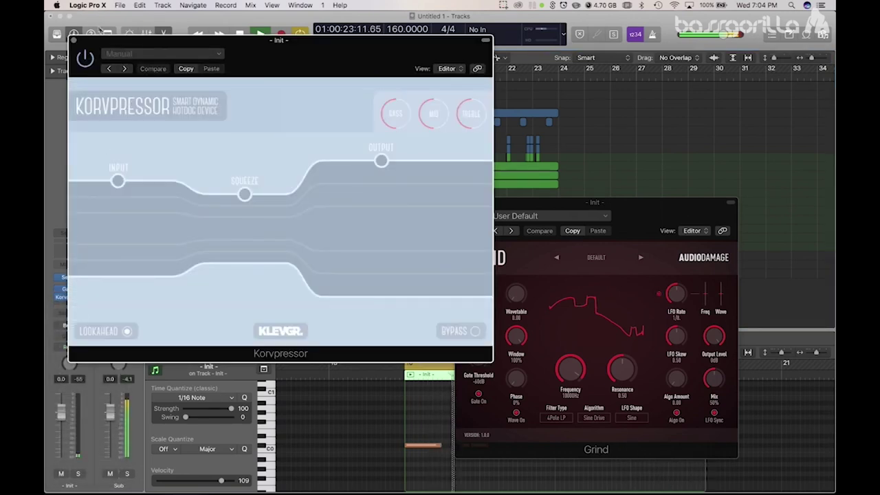
Step: Set the third - Init - track's Serum sub oscillator to a sawtooth wave and close the open plug-in windows
left_click(73, 42)
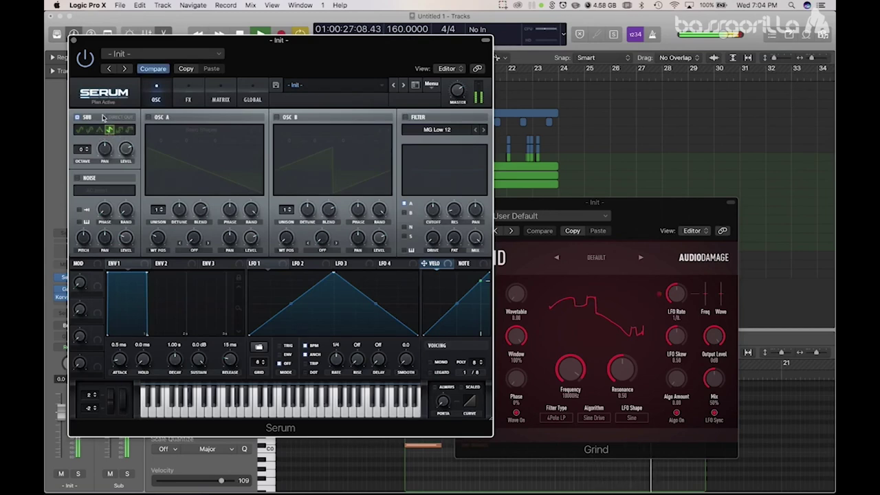
left_click(75, 41)
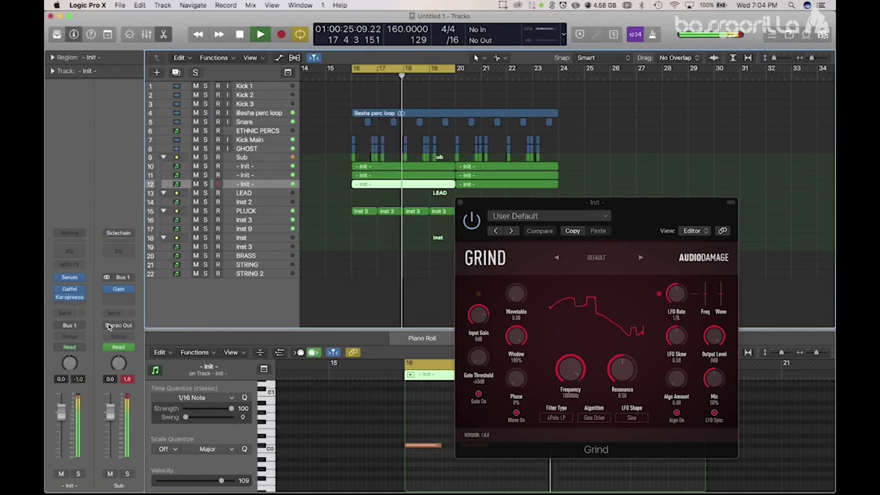
left_click(459, 202)
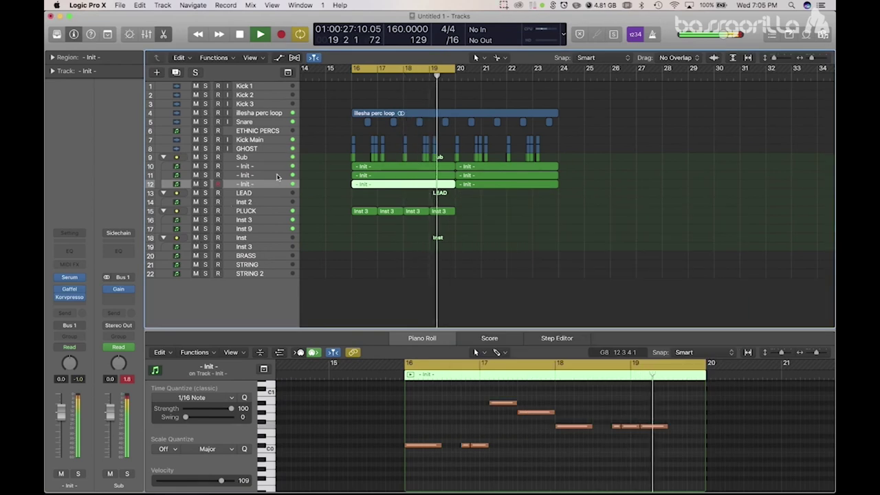
Step: Audition the Sub stack and its layers in solo, leaving only the third - Init - track soloed and selected
left_click(244, 172)
left_click(244, 167)
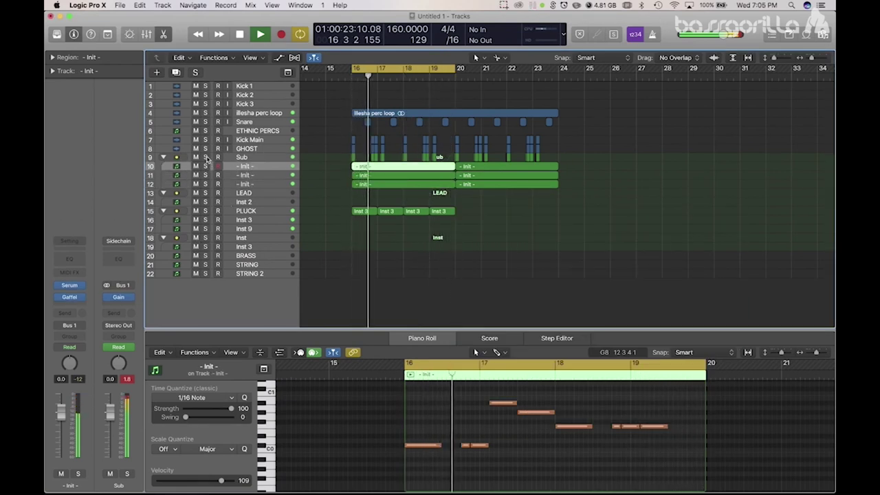
left_click(204, 157)
left_click(209, 176)
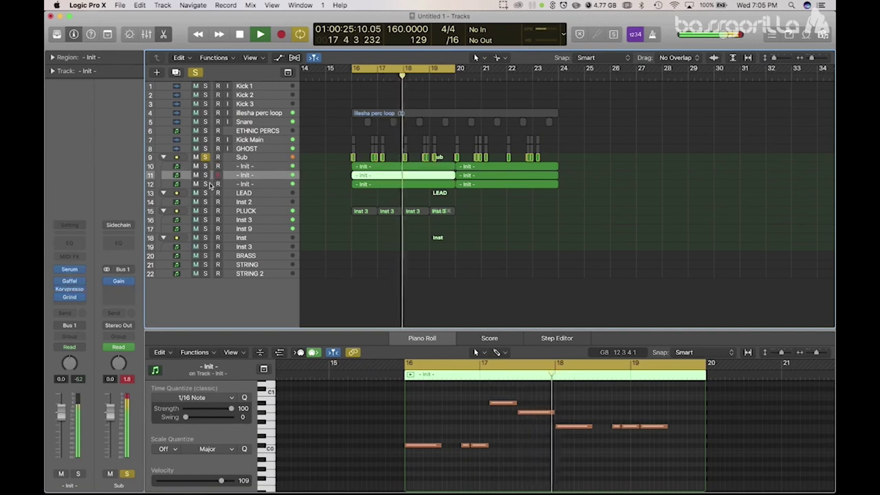
left_click(205, 184)
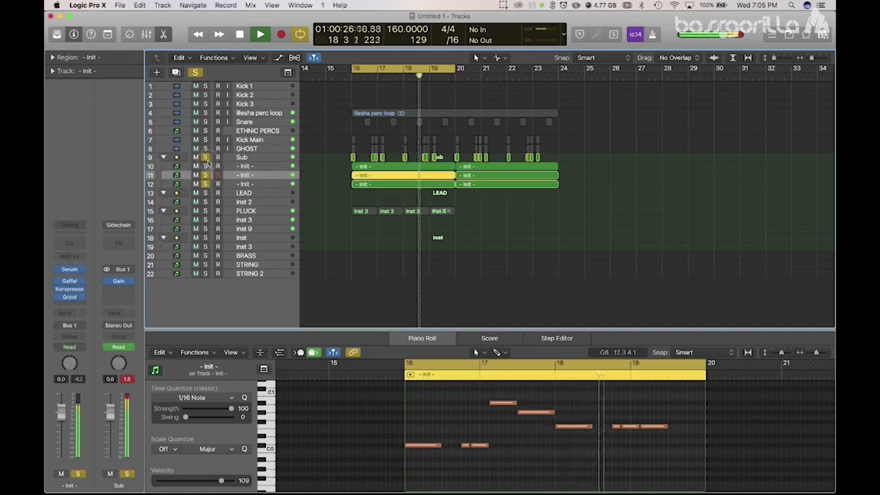
left_click(256, 184)
Step: Move Gaffel after Korvpressor on the third - Init - track and lower Gaffel's second crossover to 819
mouse_move(71, 291)
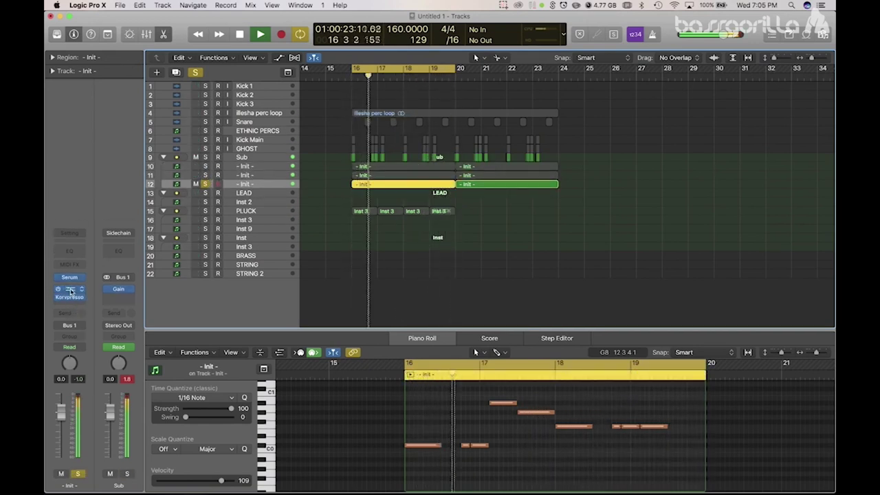
left_click_drag(69, 289, 72, 301)
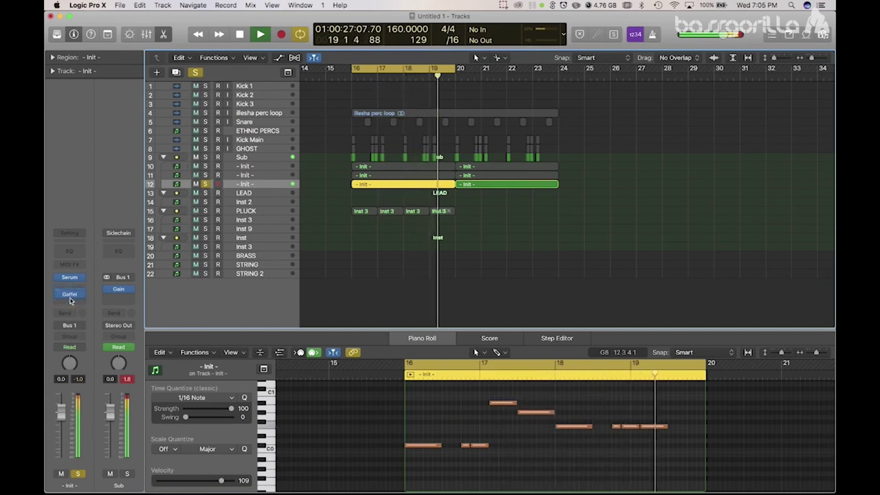
left_click(72, 299)
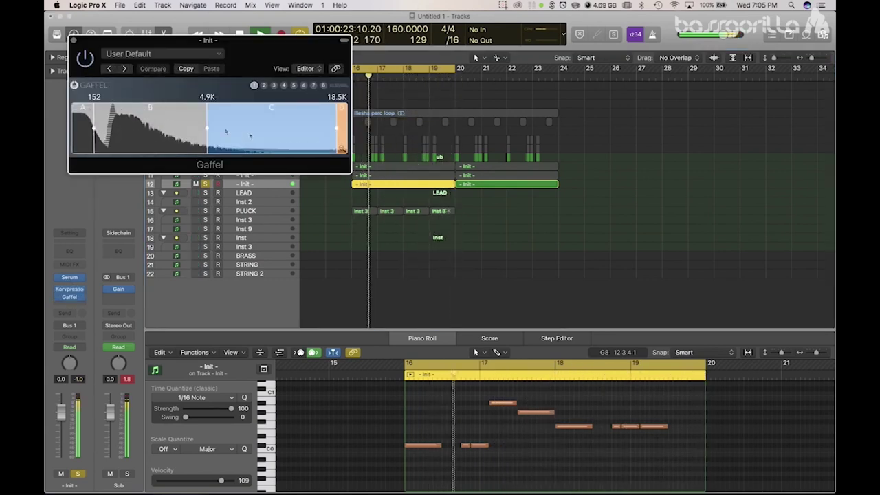
left_click_drag(207, 131, 55, 136)
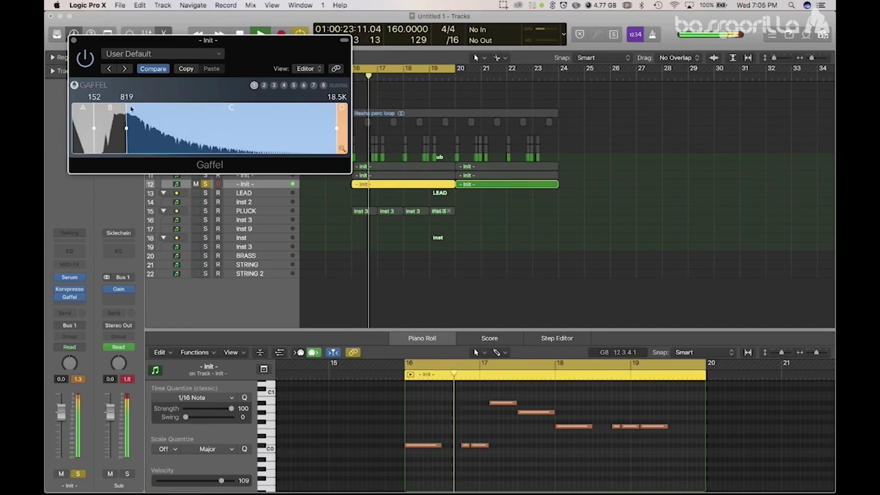
left_click_drag(276, 62, 578, 303)
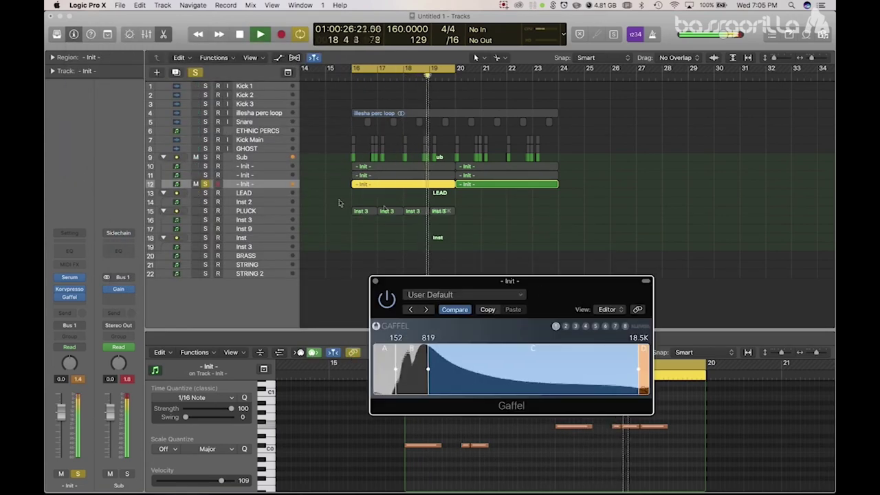
Step: Audition the middle - Init - track alone, clear every solo to hear the full loop, and close the Gaffel window
left_click(204, 175)
left_click(205, 185)
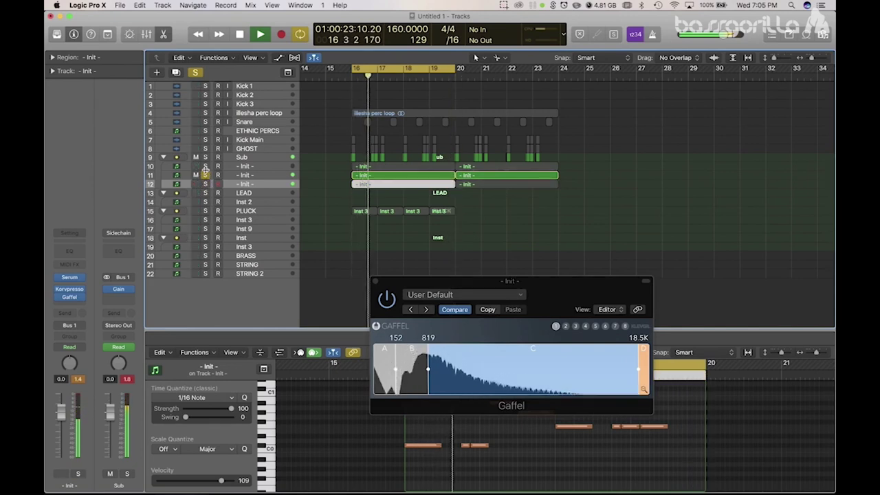
left_click(204, 175)
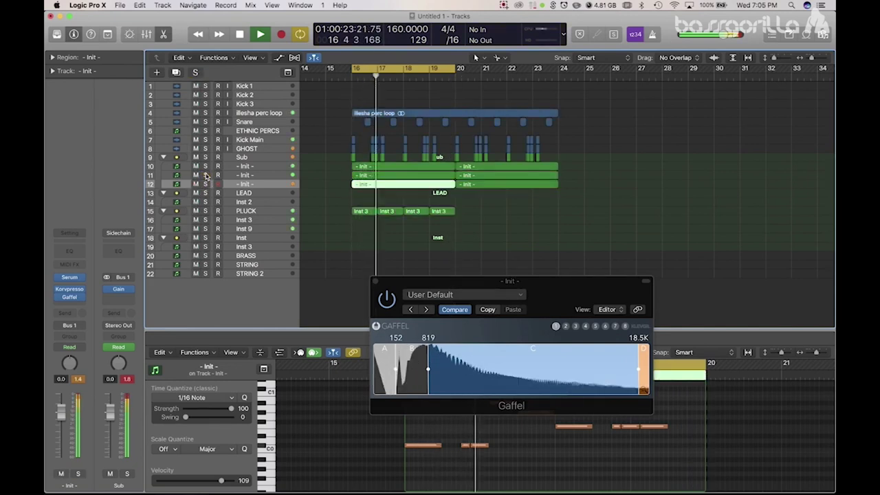
left_click(374, 281)
Step: Raise the volume of the first - Init - track in the Sub stack to 1.4 dB
left_click(253, 158)
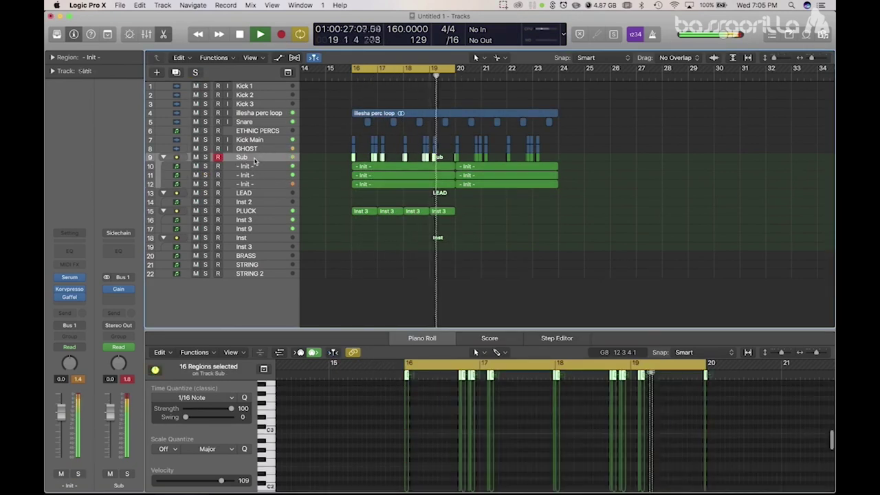
left_click(252, 166)
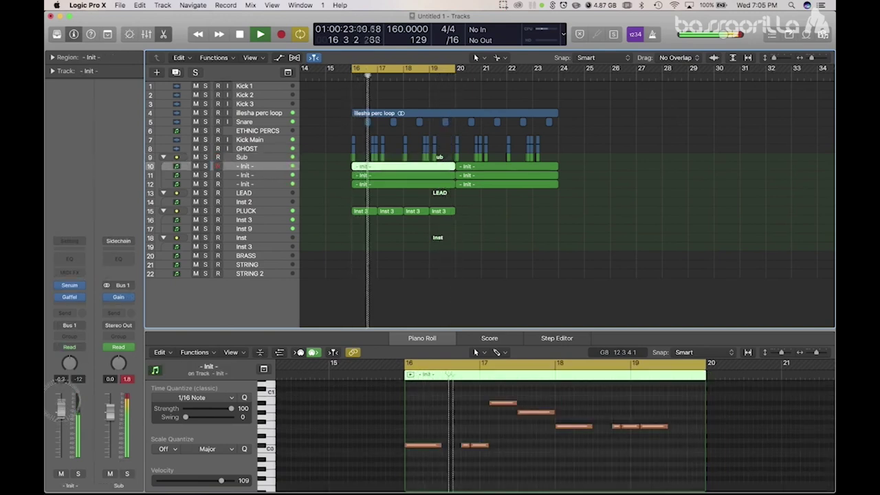
left_click_drag(61, 411, 62, 404)
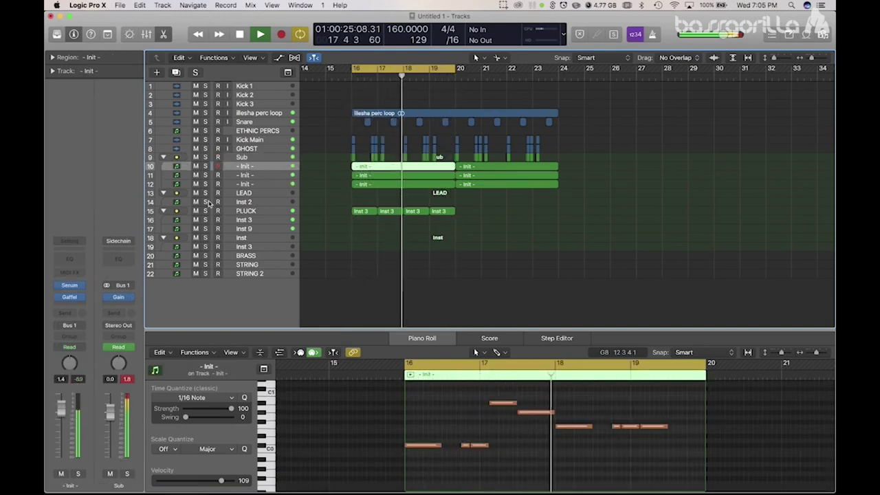
Step: Insert a stereo FabFilter Pro-Q 2 before Gain on the Sub stack
left_click(242, 157)
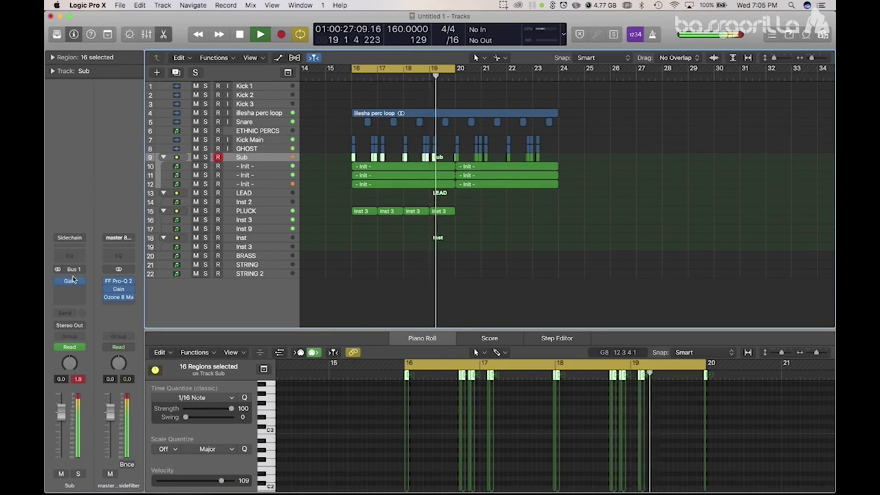
left_click(73, 280)
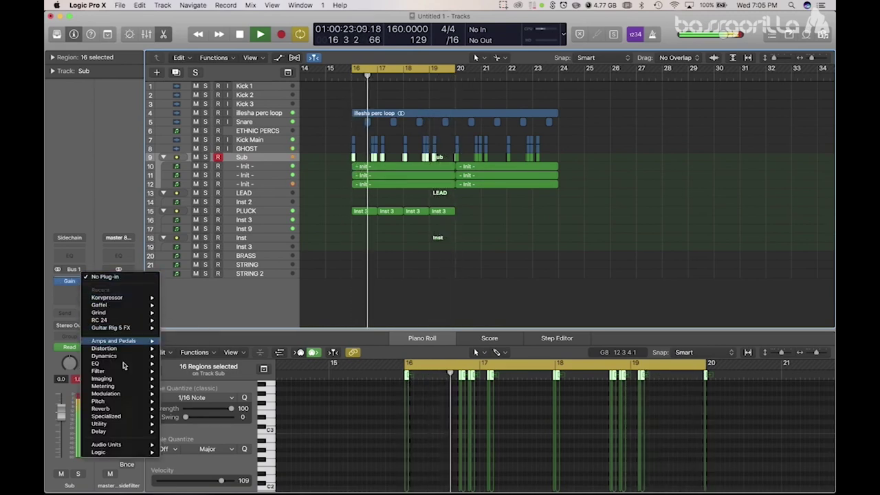
mouse_move(126, 444)
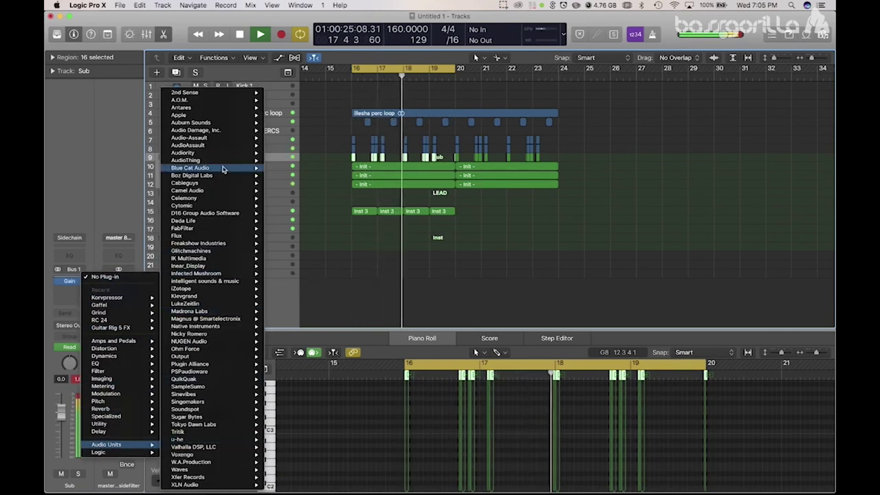
mouse_move(227, 228)
mouse_move(321, 284)
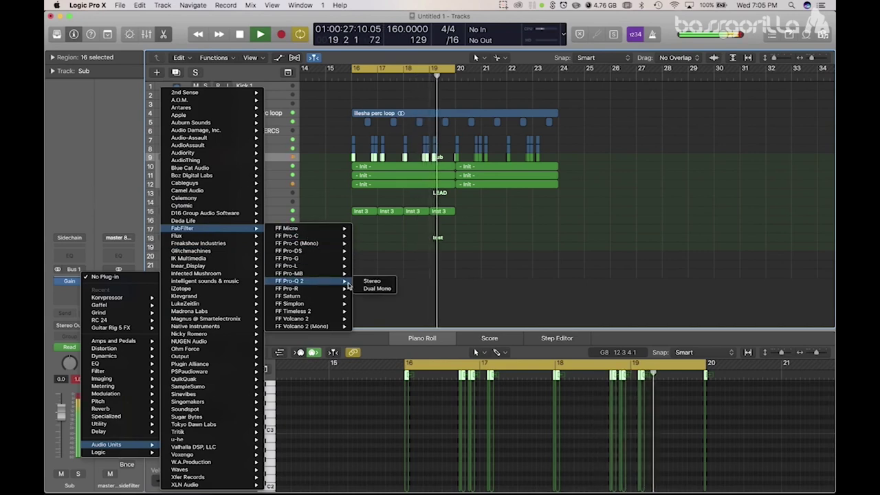
left_click(372, 281)
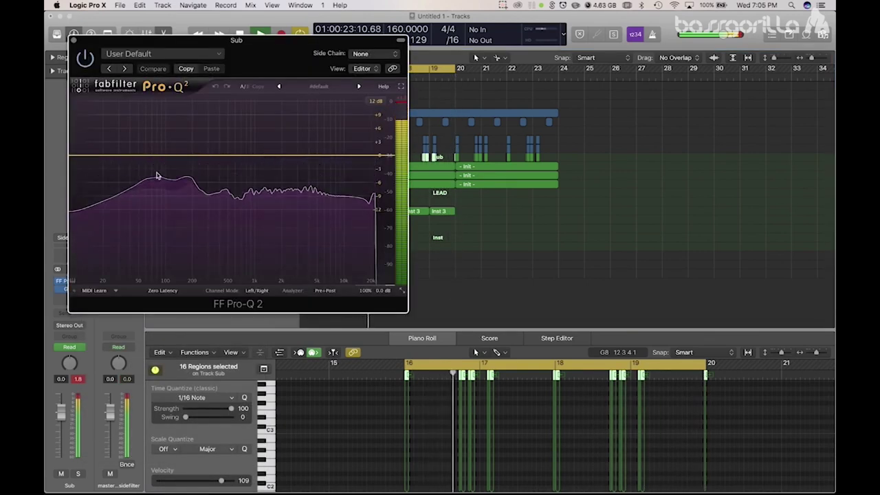
Step: Add a low shelf to the Sub stack's Pro-Q 2 at about 209 Hz with a 4 dB boost
left_click(106, 260)
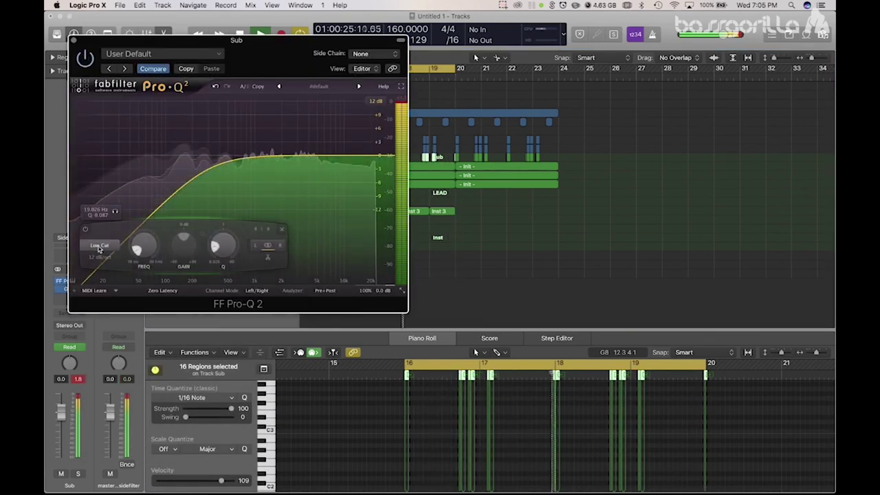
left_click(105, 246)
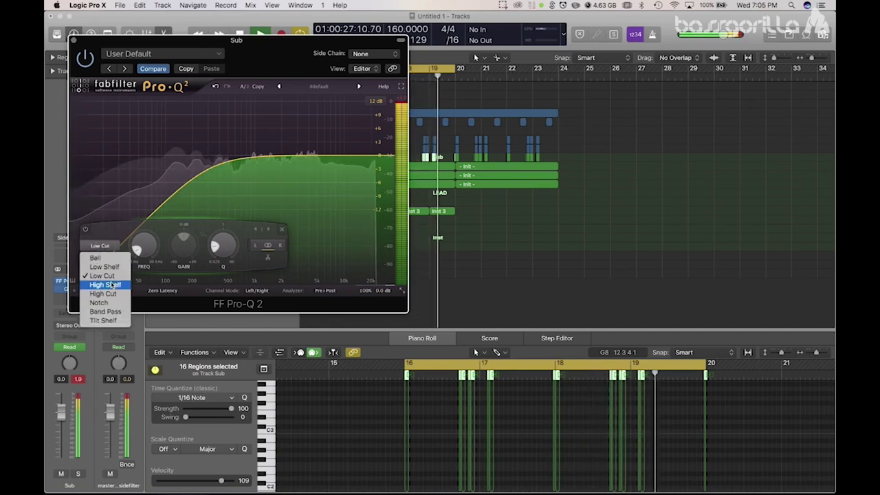
left_click(104, 267)
left_click_drag(101, 156, 186, 147)
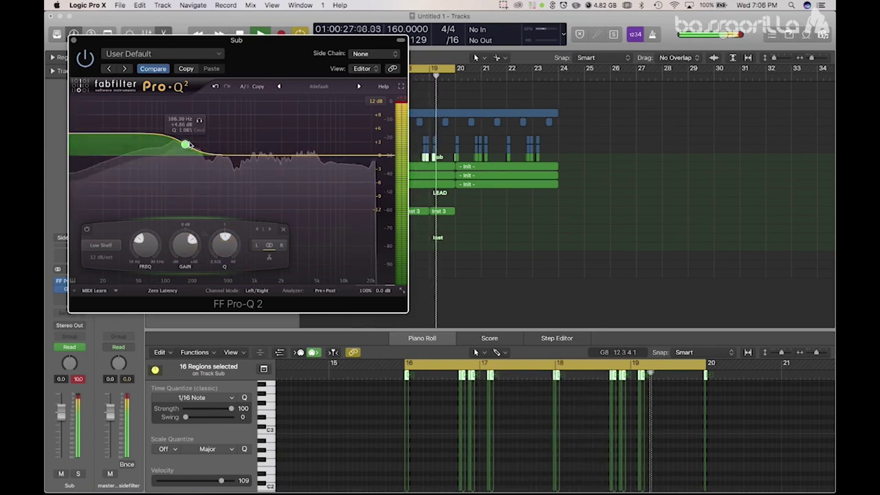
left_click_drag(188, 145, 198, 147)
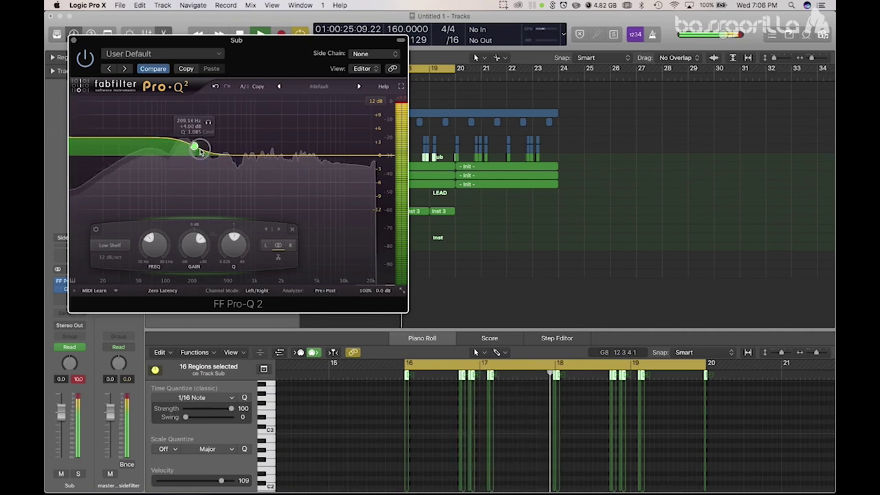
Step: Add a 36 dB/oct high shelf to the Sub stack's Pro-Q 2, cutting about 13 dB from between 1 and 2 kHz upward
left_click_drag(359, 163, 305, 175)
left_click(193, 260)
left_click(203, 314)
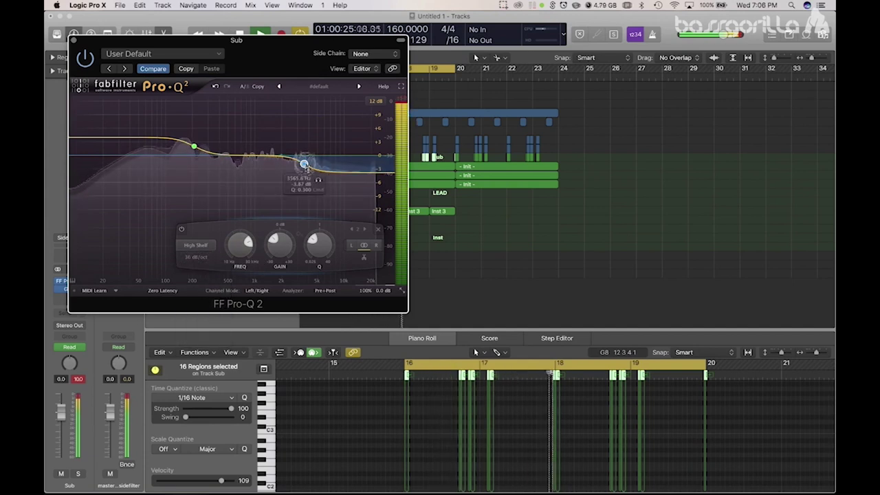
left_click_drag(304, 172, 272, 177)
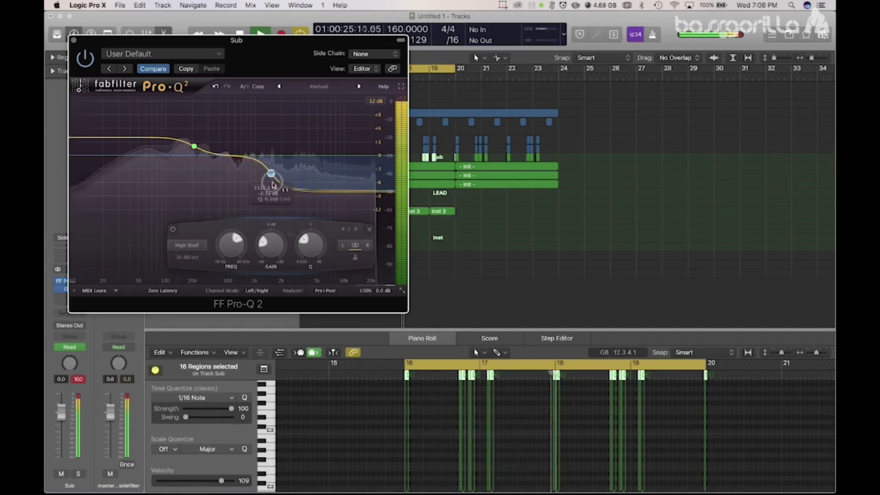
left_click_drag(272, 195, 253, 205)
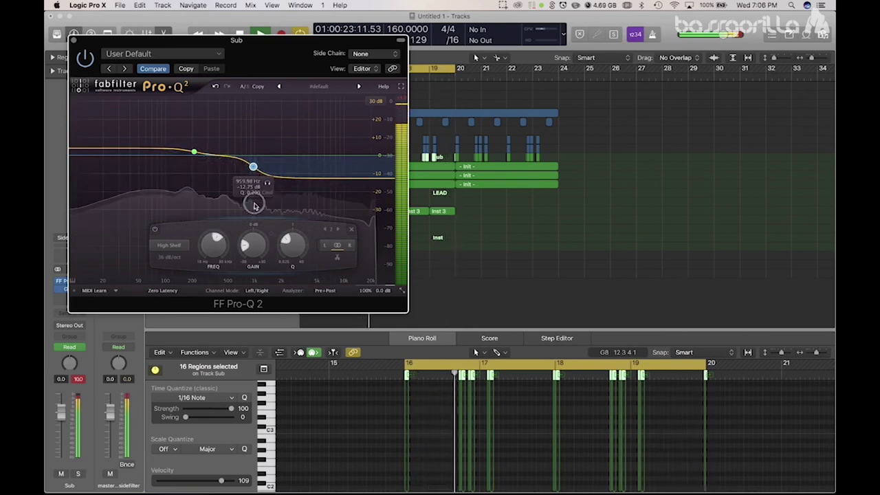
left_click_drag(253, 206, 274, 207)
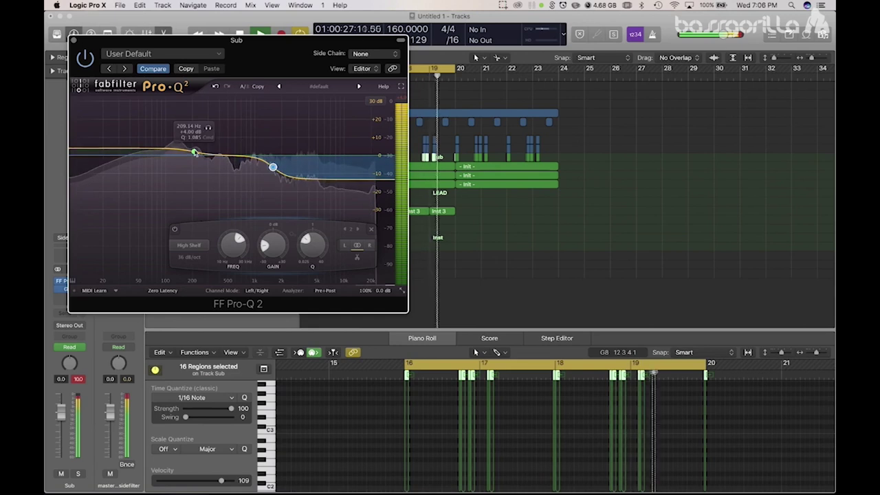
Step: Set the low shelf in the Sub stack's Pro-Q 2 to about 205 Hz with a 2.9 dB boost
left_click_drag(194, 155, 195, 150)
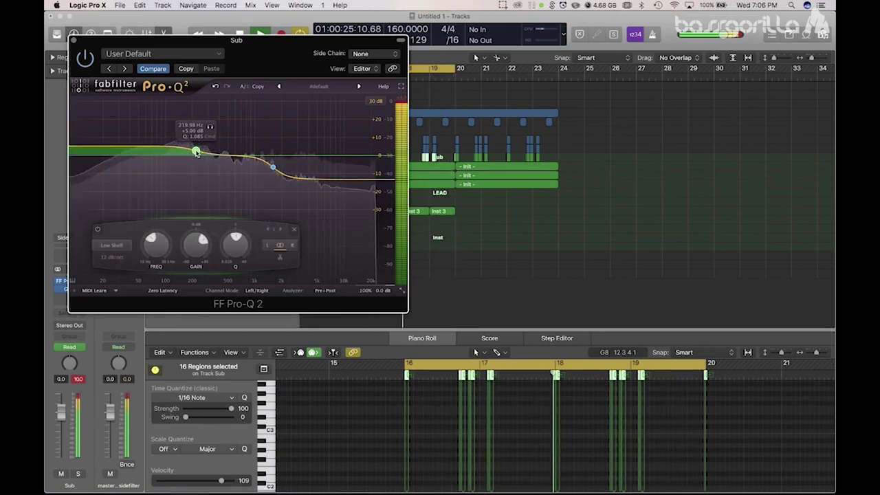
left_click_drag(196, 152, 195, 157)
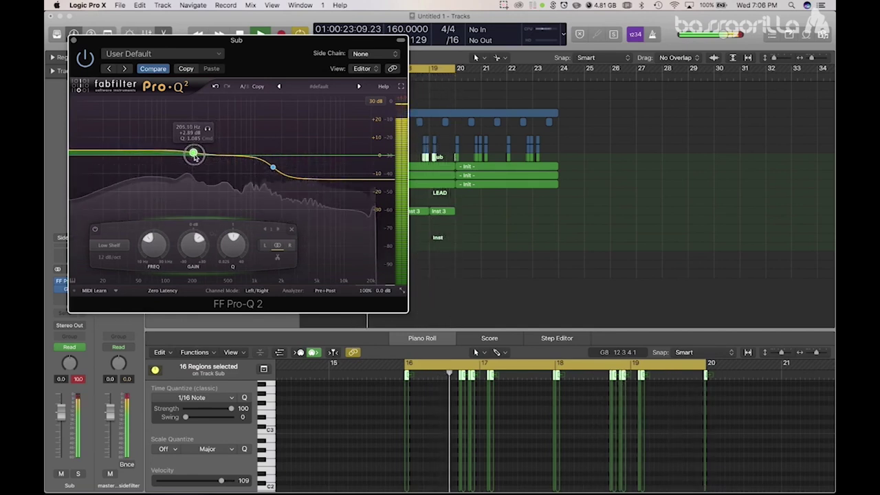
left_click(74, 40)
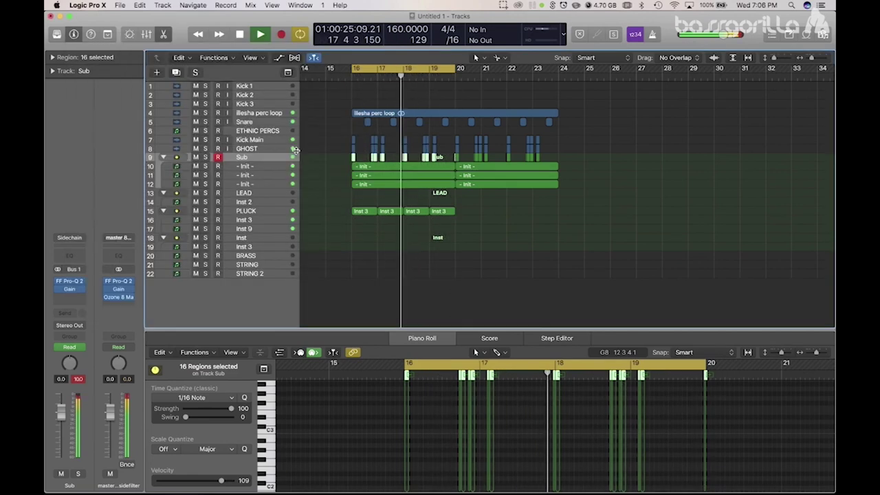
Step: Lower the volume of the second - Init - track in the Sub stack to -5.5 dB
left_click(271, 177)
left_click_drag(62, 416, 61, 416)
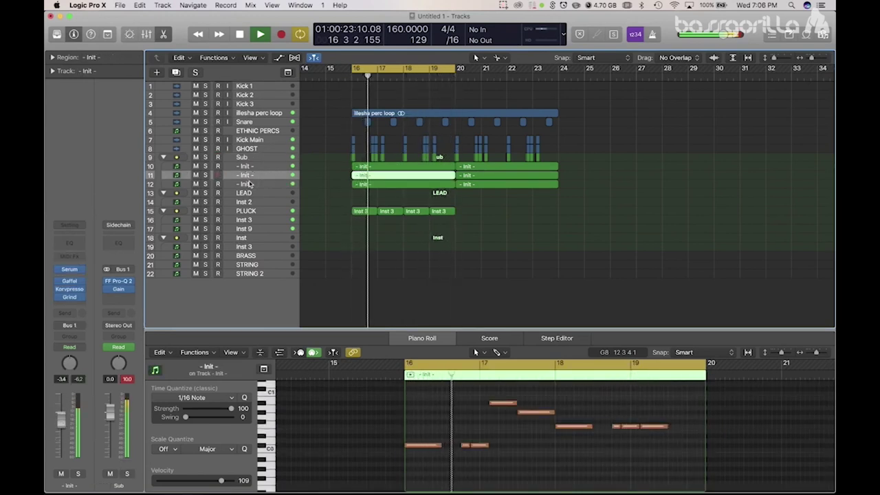
key("Down")
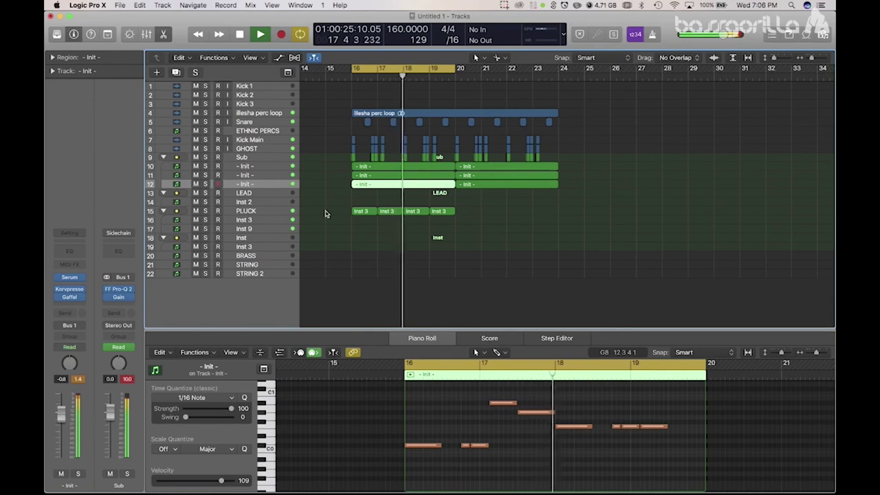
left_click(269, 159)
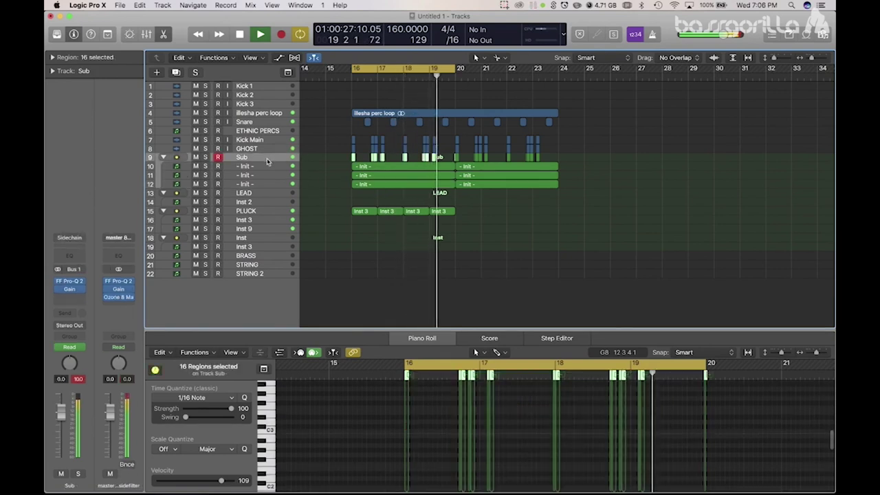
key("Down")
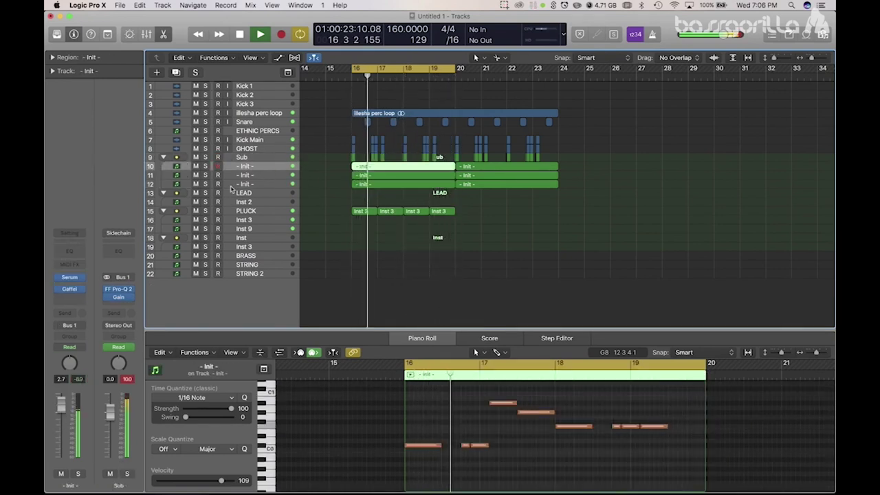
left_click(252, 160)
left_click(249, 177)
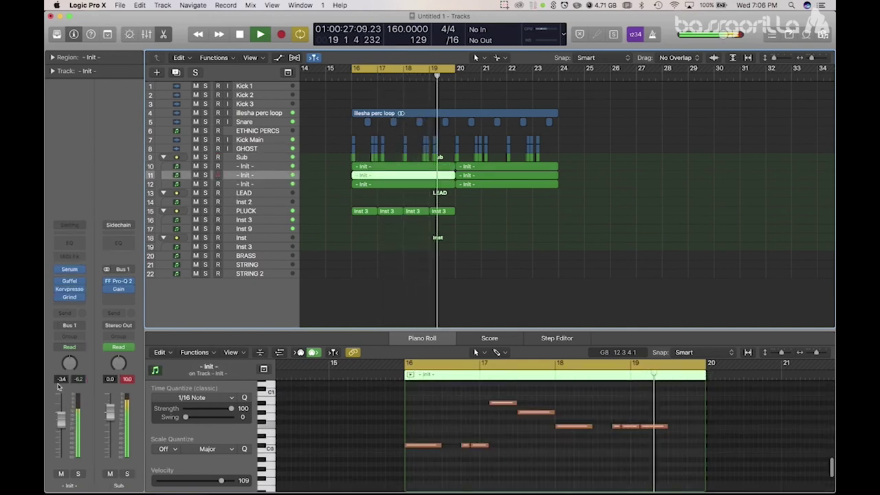
left_click_drag(62, 408, 62, 422)
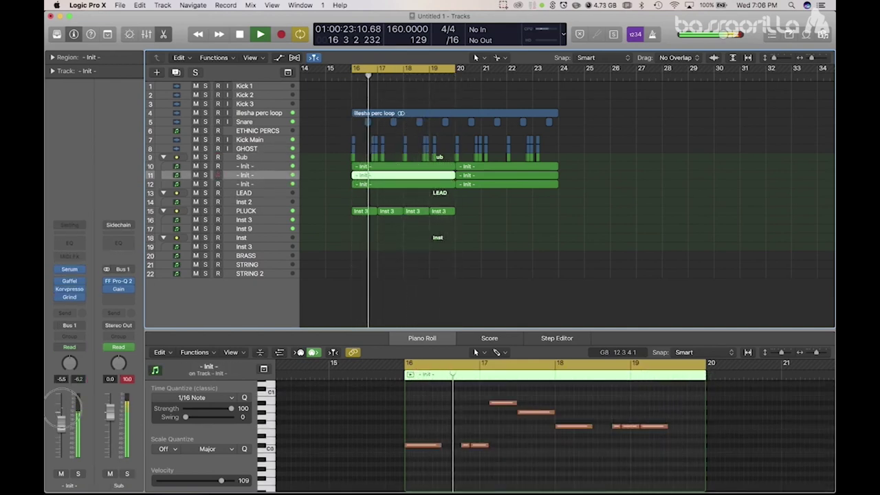
Step: Lower the third - Init - track to -3.6 dB and raise the Sub stack's volume to 0.3 dB
left_click(250, 186)
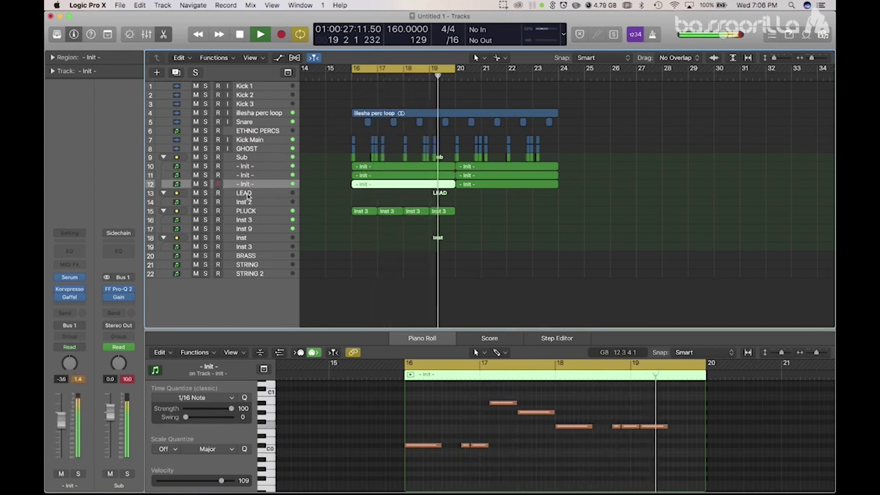
left_click(242, 157)
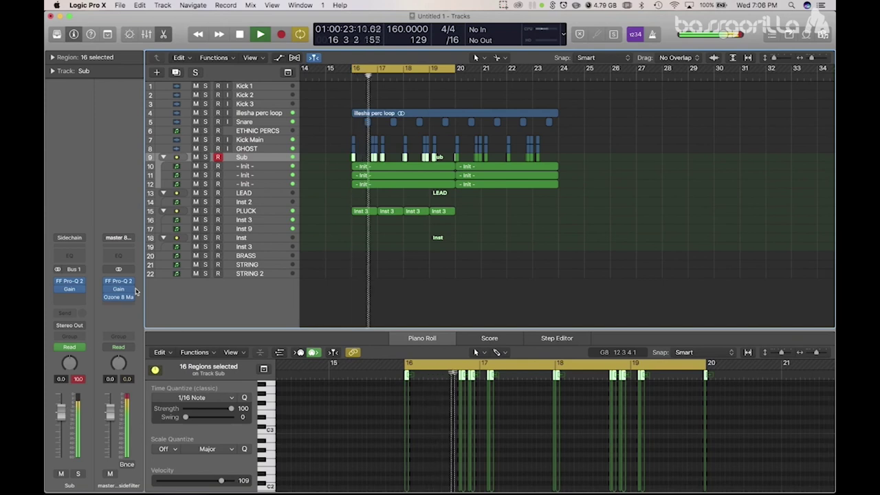
left_click_drag(61, 410, 61, 407)
Step: Play the arrangement from before bar 16 with cycling off, and cycle bars 16 to 20 again
left_click(376, 234)
left_click(383, 69)
scroll(350, 77, "left", 1)
left_click(334, 78)
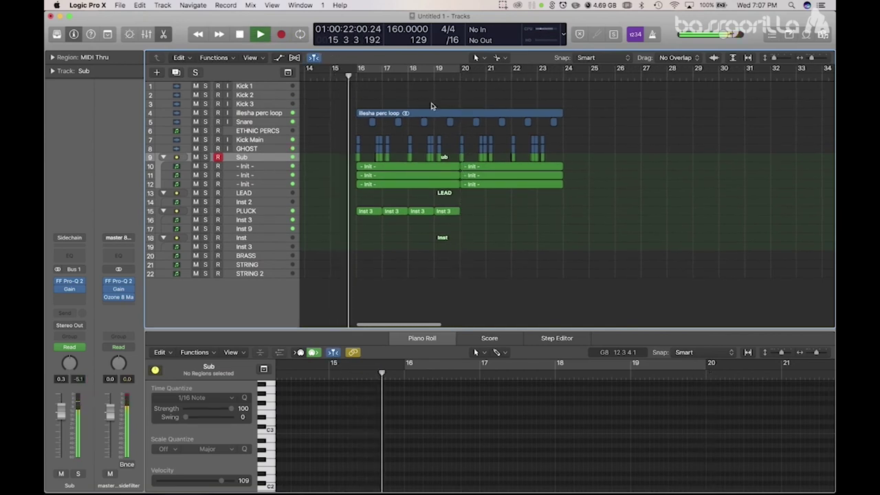
left_click(450, 69)
left_click_drag(452, 68, 464, 69)
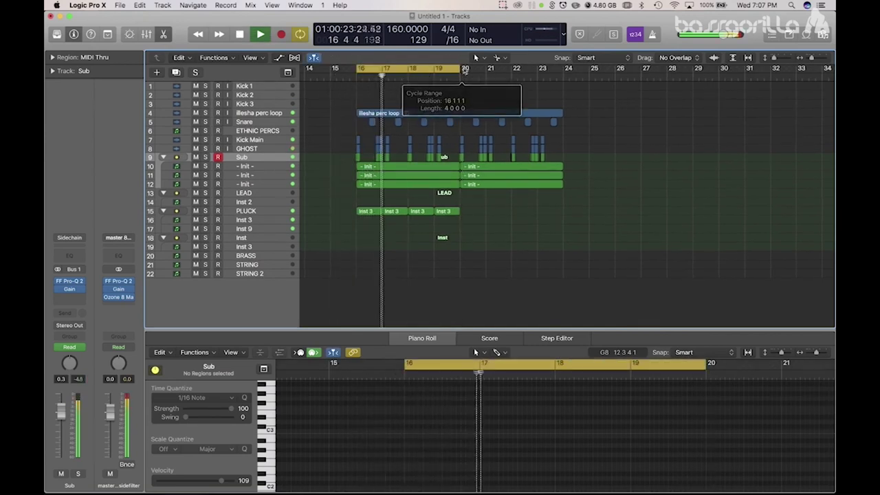
Step: Insert a stereo FabFilter Pro-Q 2 with the Low Cut preset on the illesha perc loop track and lower its volume to -4.5 dB
left_click(260, 114)
left_click(75, 284)
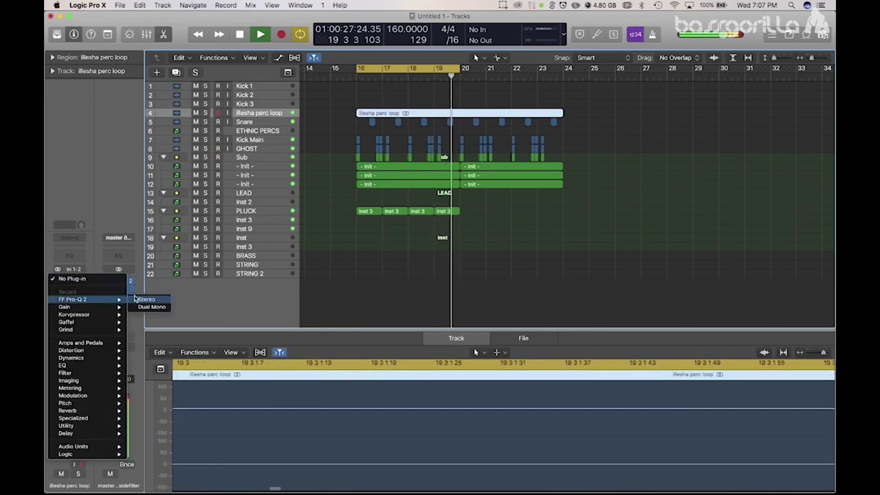
left_click(147, 299)
left_click(128, 54)
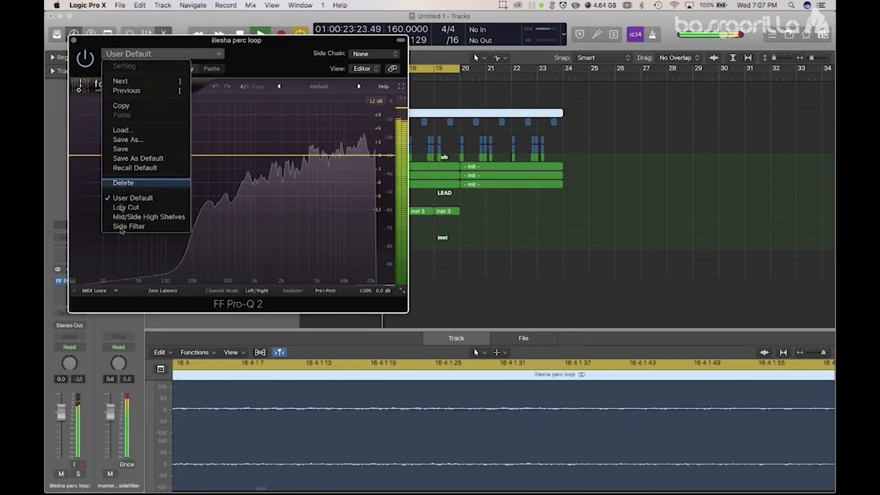
left_click(126, 207)
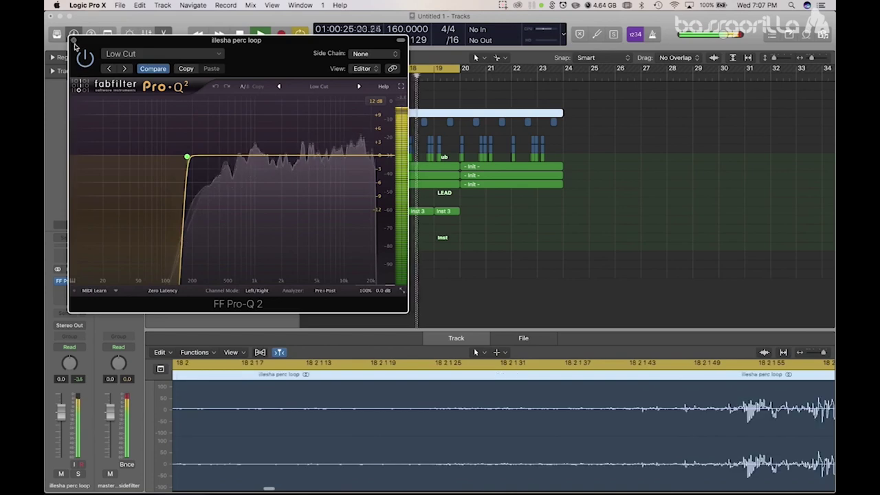
left_click(74, 40)
left_click_drag(62, 414, 64, 429)
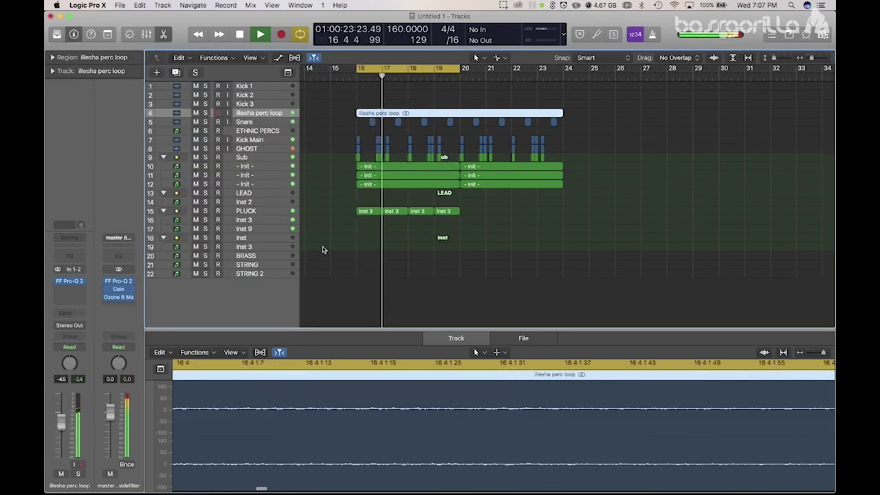
key("space")
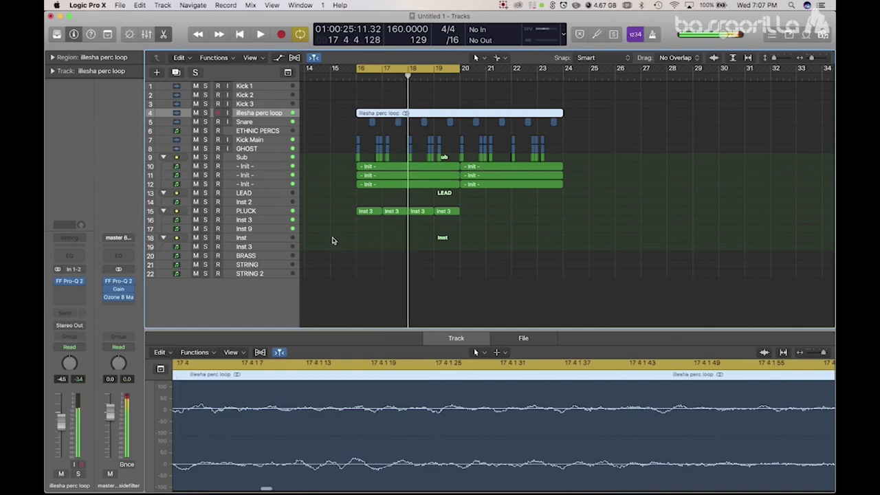
Step: Insert a stereo Serum instrument on the Inst 2 track in the LEAD stack
left_click(268, 193)
left_click(265, 201)
left_click(74, 284)
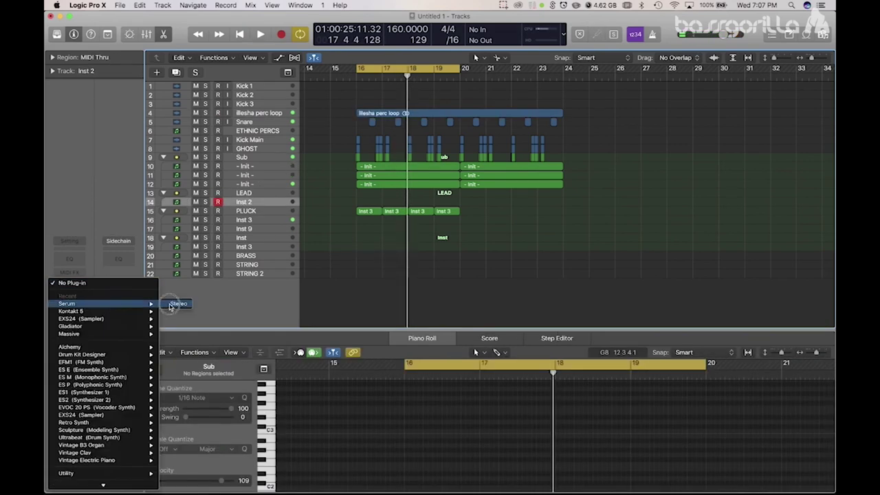
left_click(175, 304)
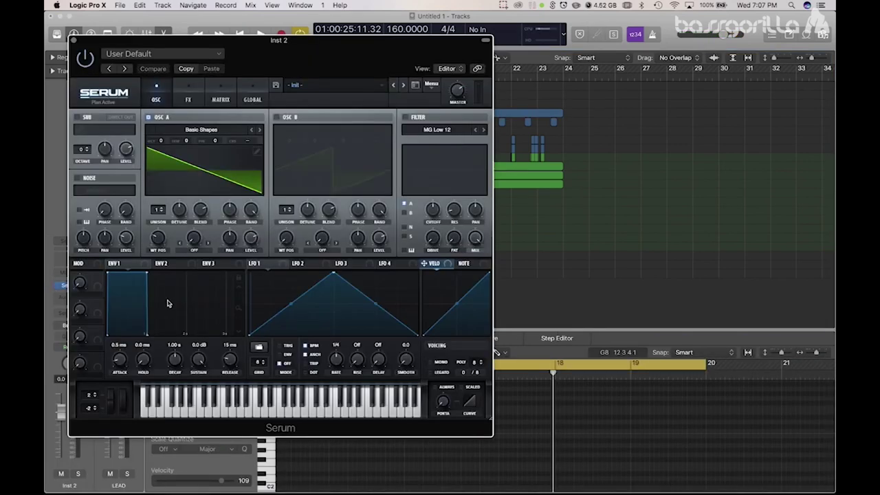
Step: Create an empty MIDI region at bar 16 on the Inst 2 track and open it for note editing
left_click_drag(322, 67, 316, 323)
right_click(363, 200)
left_click(396, 200)
double_click(371, 204)
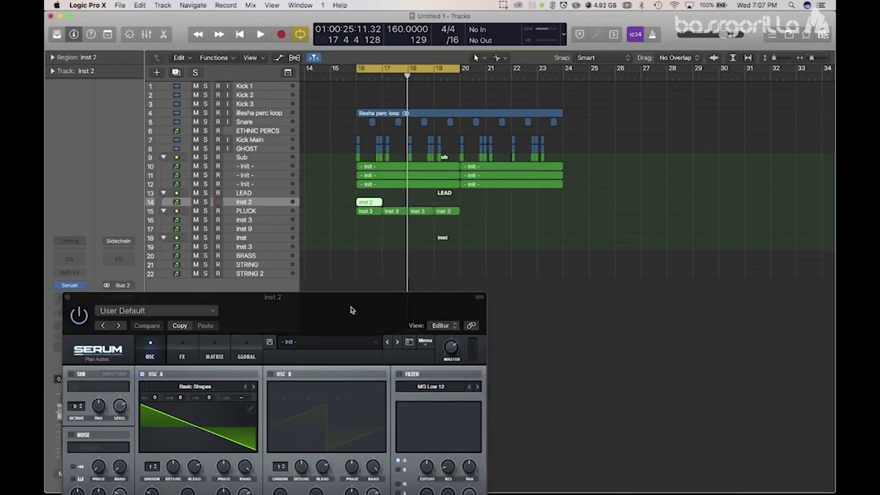
left_click_drag(353, 298, 315, 475)
double_click(370, 203)
Step: Add eighth notes on beats 2 and 4 of bars 16 and 17 in the Inst 2 region, with the last two on C3
left_click(415, 403, "super")
left_click_drag(416, 404, 418, 399)
key("space")
left_click_drag(816, 353, 818, 352)
left_click_drag(393, 399, 412, 396)
key("space")
key("space")
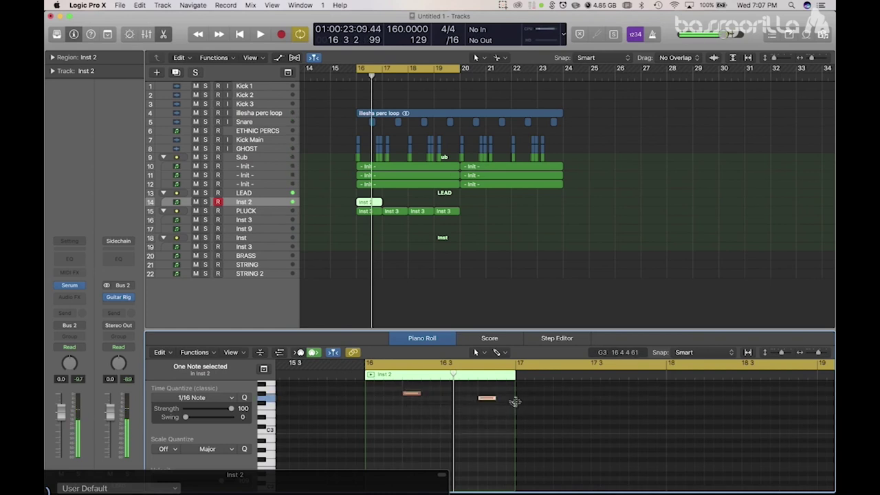
left_click_drag(551, 417, 562, 431)
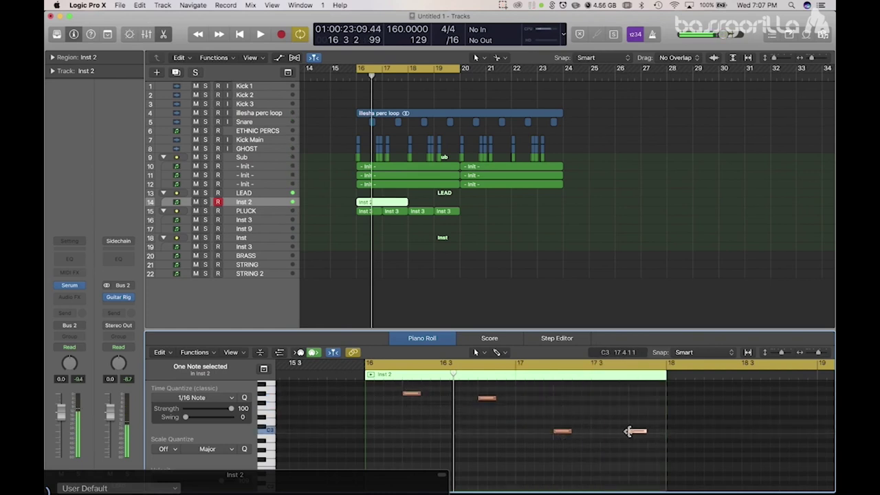
Step: Audition the lead and copy the two-bar Inst 2 region to bar 18
key("space")
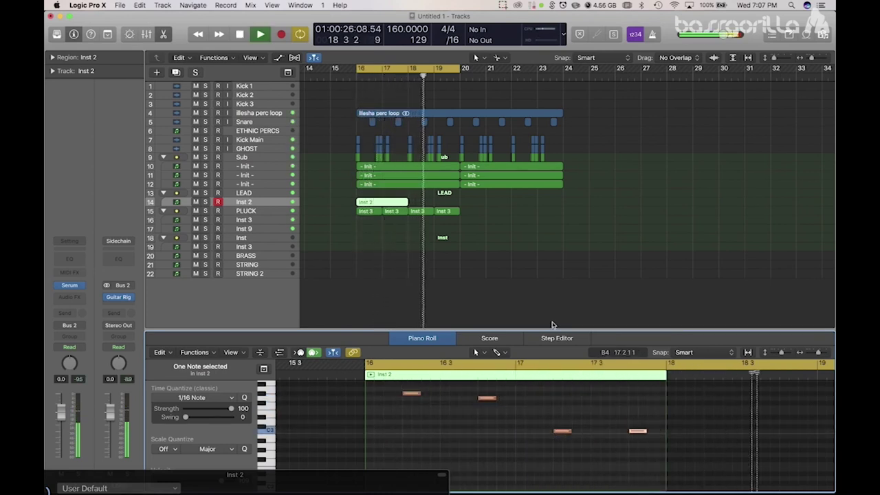
left_click_drag(387, 203, 439, 203)
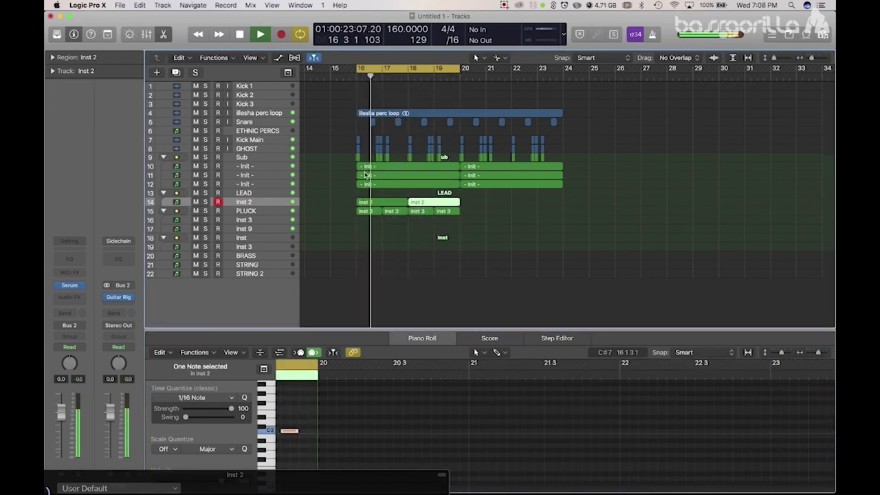
key("space")
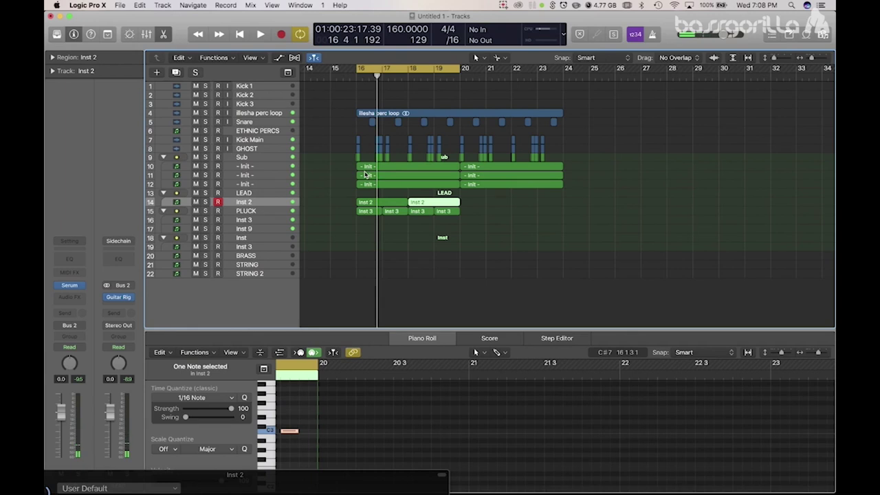
Step: Repitch the four notes of the first Inst 2 region to C4, G#3, G3 and G3
left_click(367, 204, "shift")
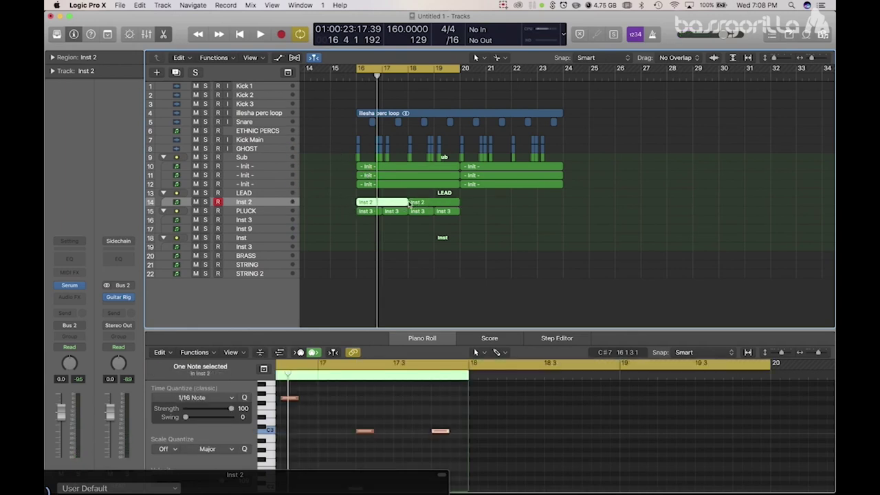
left_click_drag(361, 406, 362, 389)
key("space")
left_click_drag(431, 391, 433, 406)
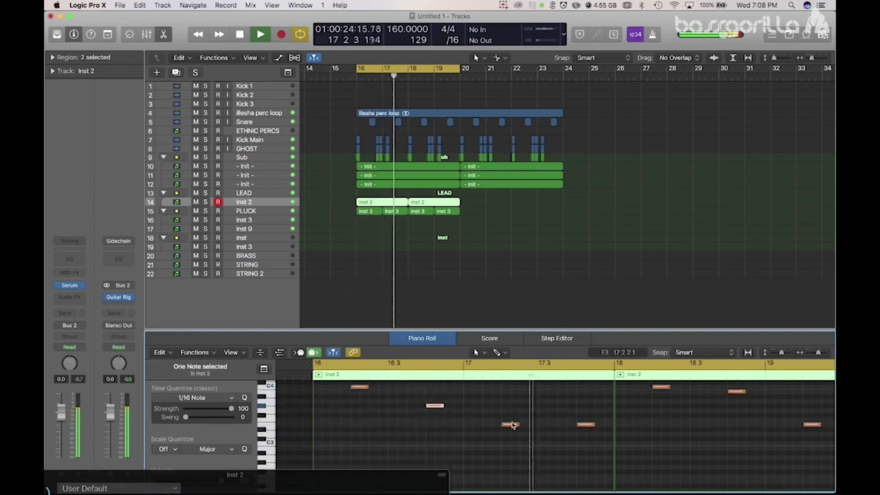
left_click(514, 424, "shift")
left_click_drag(513, 425, 515, 412)
key("space")
Step: In the second Inst 2 region, lower the second note to G#3 and set the last two to G3
left_click_drag(817, 353, 809, 353)
scroll(595, 415, "down", 1)
left_click_drag(570, 394, 570, 408)
mouse_move(596, 417)
left_mouse_down()
mouse_move(651, 431)
mouse_move(609, 422)
mouse_move(608, 414)
left_mouse_up()
key("space")
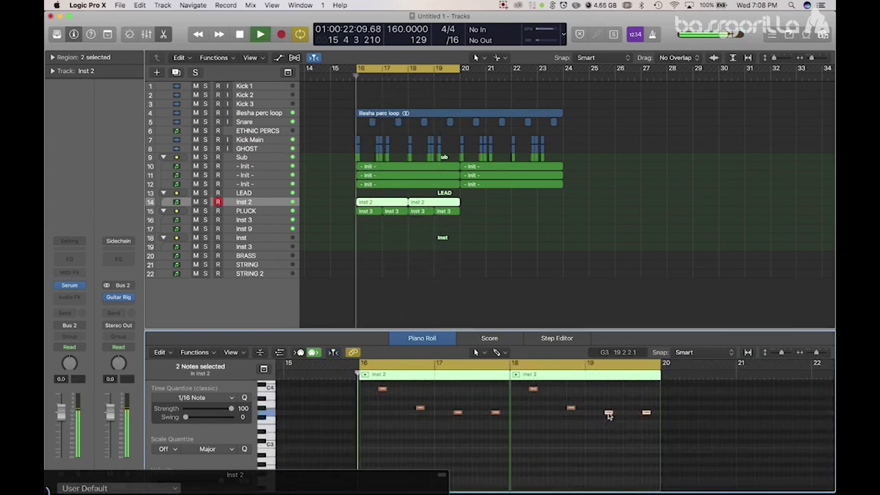
Step: In the Inst 2 Serum, use the noise oscillator instead of oscillator A and load the user noise Bell Mid
left_click(517, 294)
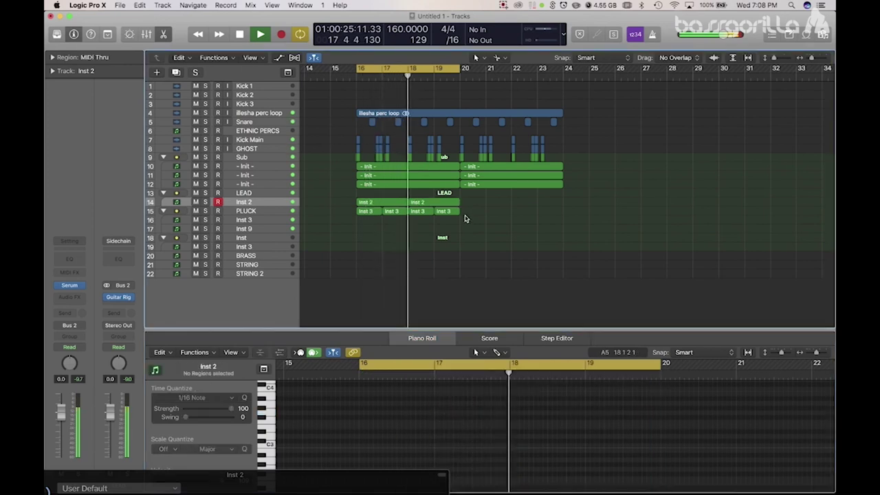
left_click(334, 198)
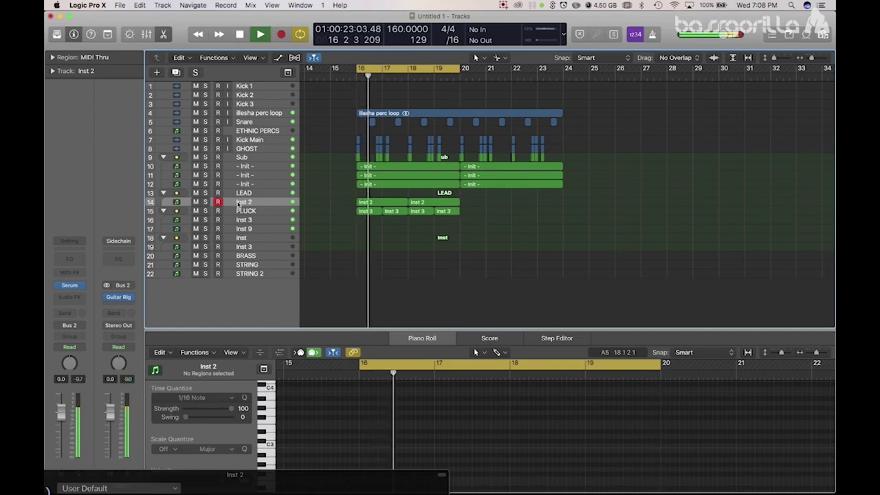
left_click(70, 285)
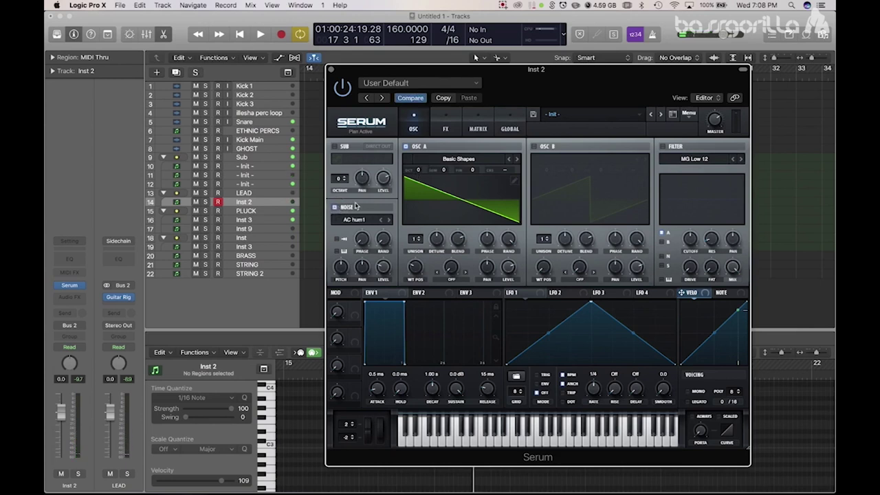
left_click(405, 147)
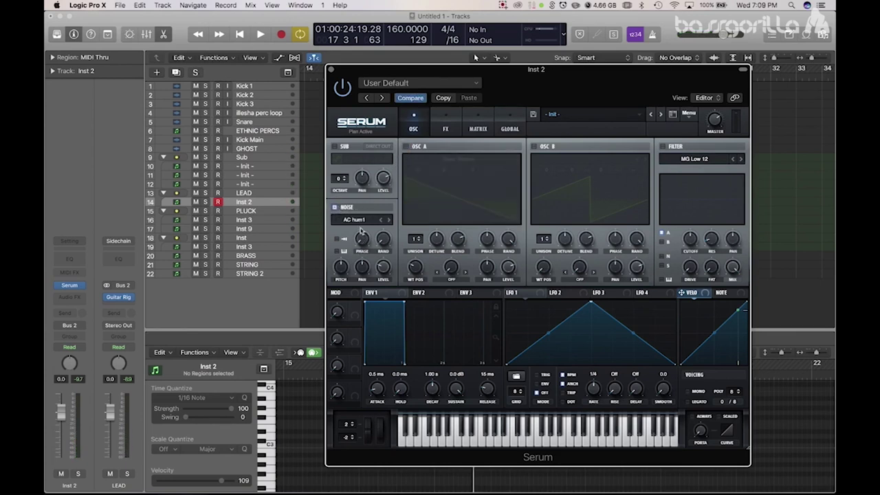
left_click(359, 221)
mouse_move(351, 281)
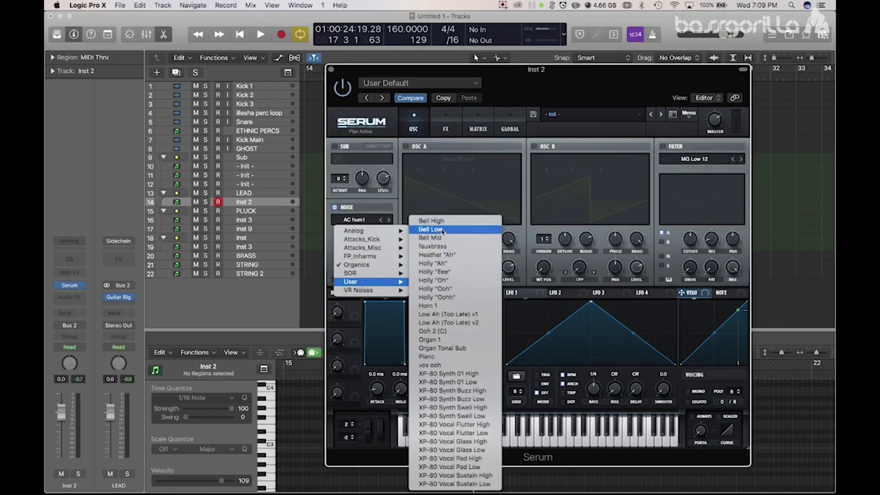
left_click(440, 238)
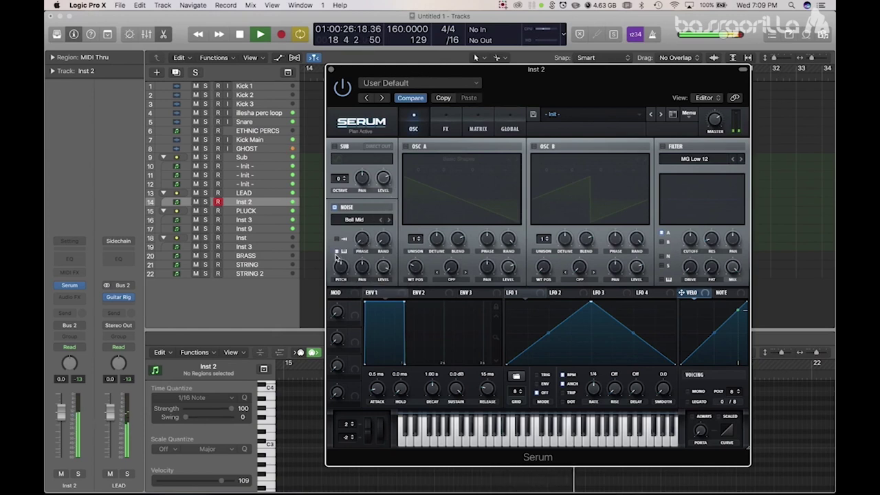
Step: Insert the Korvpressor compressor on the Inst 2 channel after Serum, leaving its settings at default
left_click(75, 295)
mouse_move(103, 330)
left_click(145, 331)
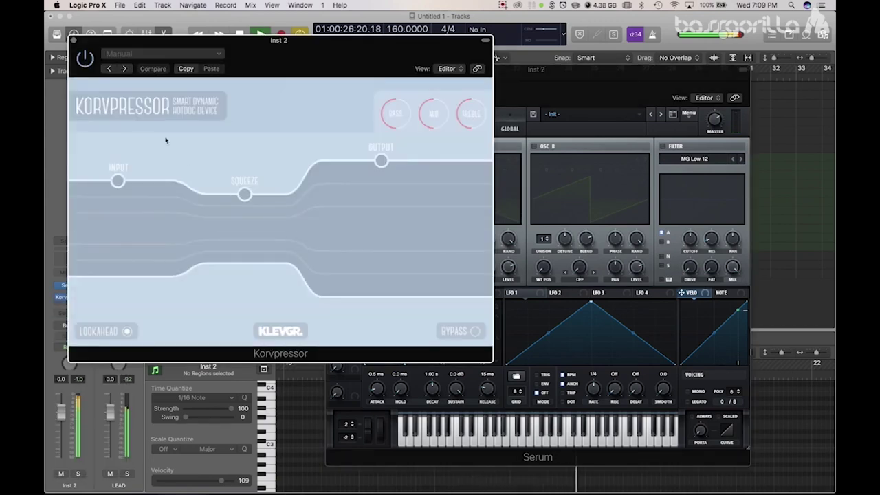
left_click(73, 40)
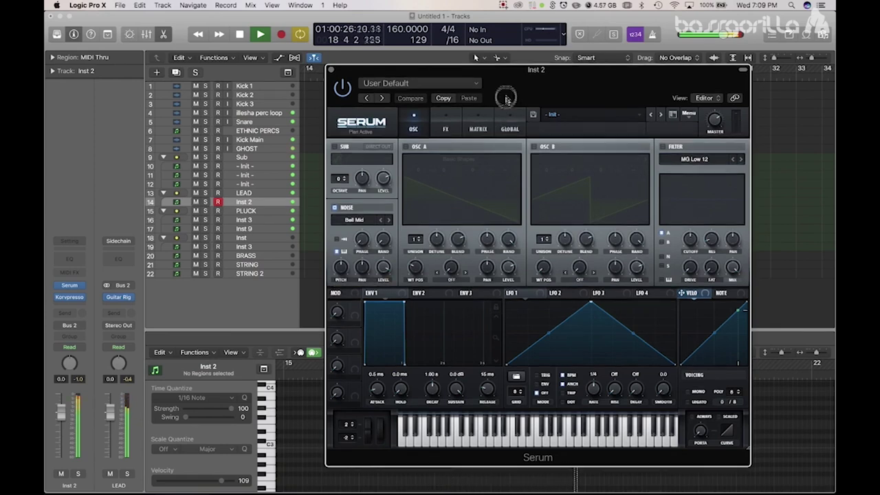
Step: Transpose all eight notes in both Inst 2 regions down two octaves so the first note sits on C2, and play them
left_click_drag(507, 98, 485, 236)
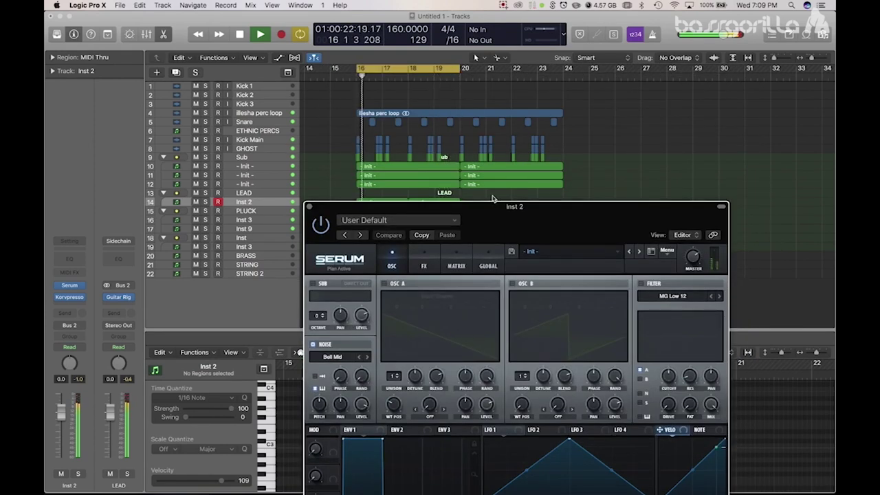
key("space")
left_click_drag(492, 198, 638, 286)
scroll(382, 434, "right", 4)
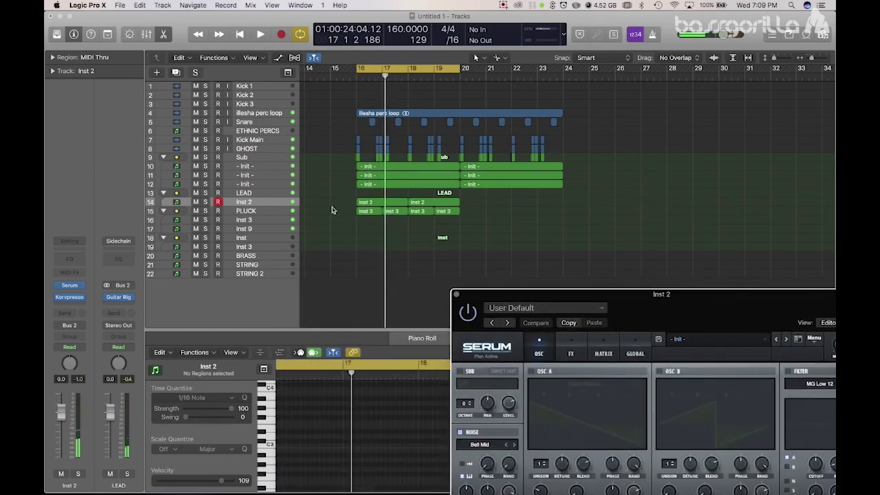
left_click_drag(331, 206, 489, 199)
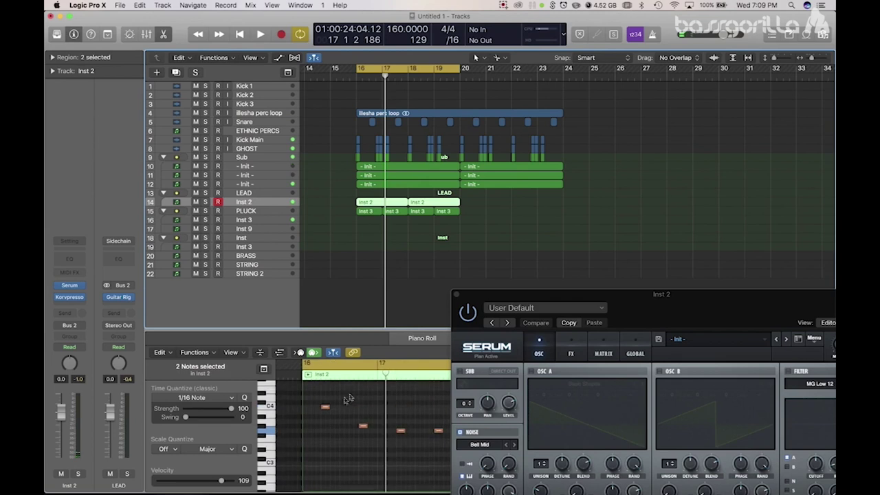
left_click(273, 414)
key("super+a")
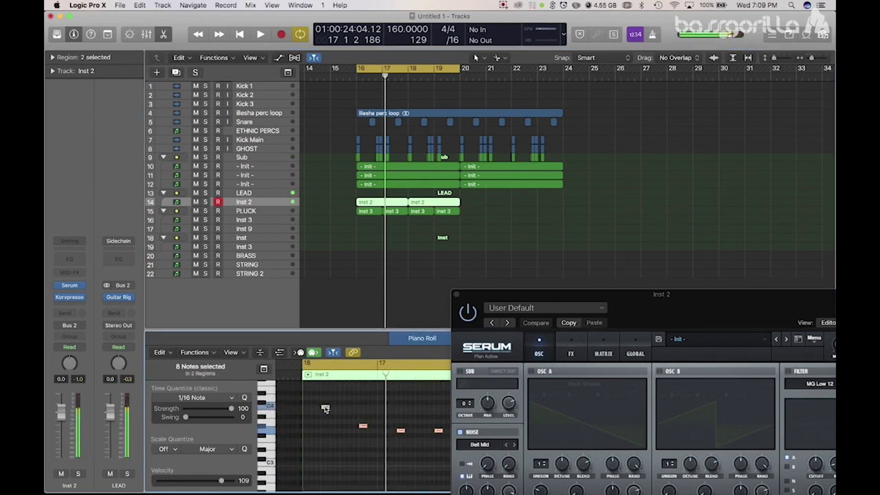
left_click_drag(326, 421, 326, 459)
key("space")
Step: Adjust the noise oscillator's pitch in the Inst 2 Serum and audition the lead
left_click_drag(614, 319, 533, 68)
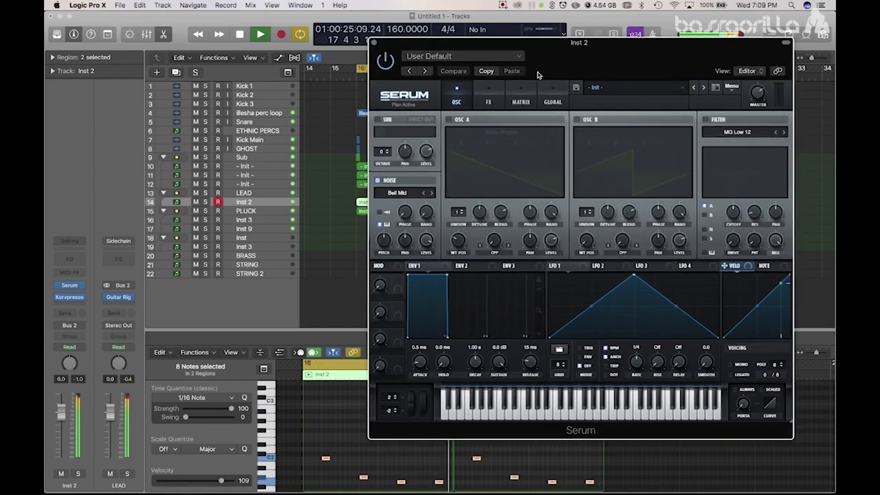
left_click(383, 238)
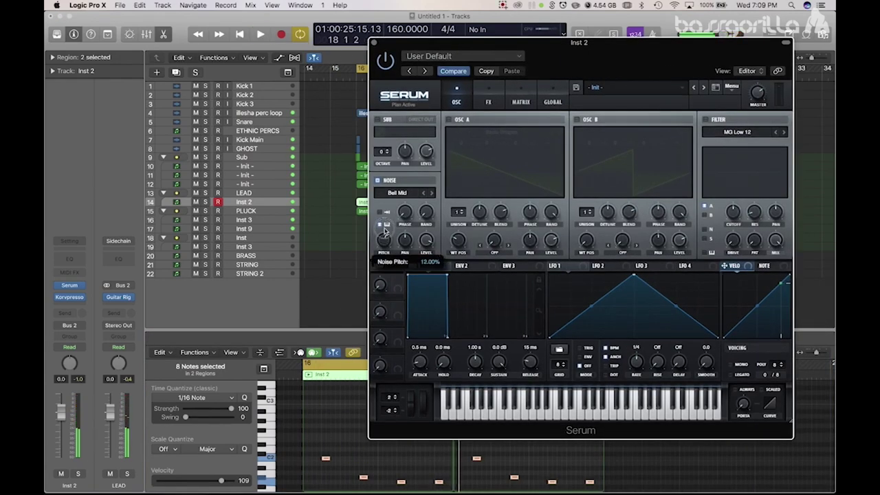
left_click_drag(385, 232, 385, 222)
key("space")
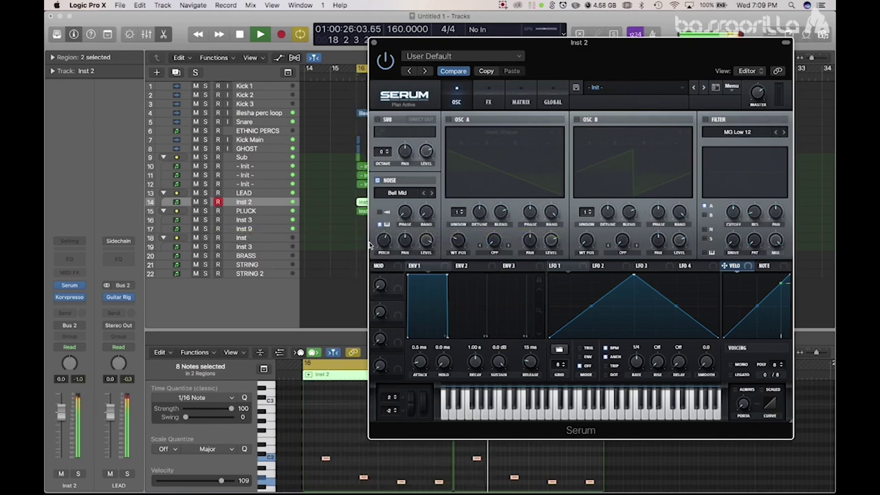
Step: Reshape LFO 1 into a sharp early peak that falls to zero just before the middle of its cycle
key("space")
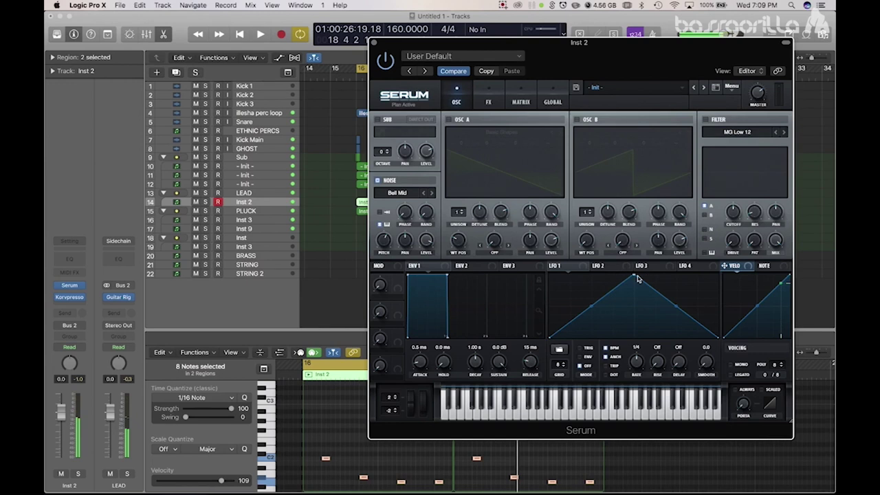
left_click_drag(632, 277, 565, 265)
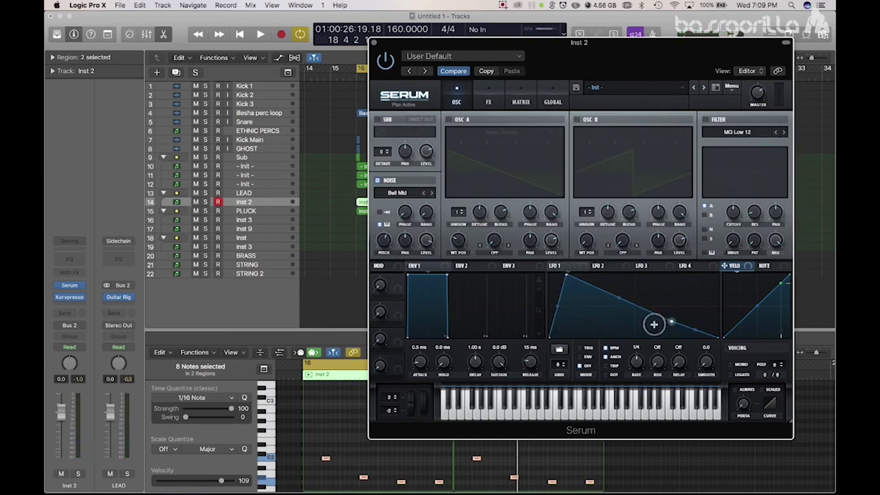
left_click_drag(673, 321, 618, 346)
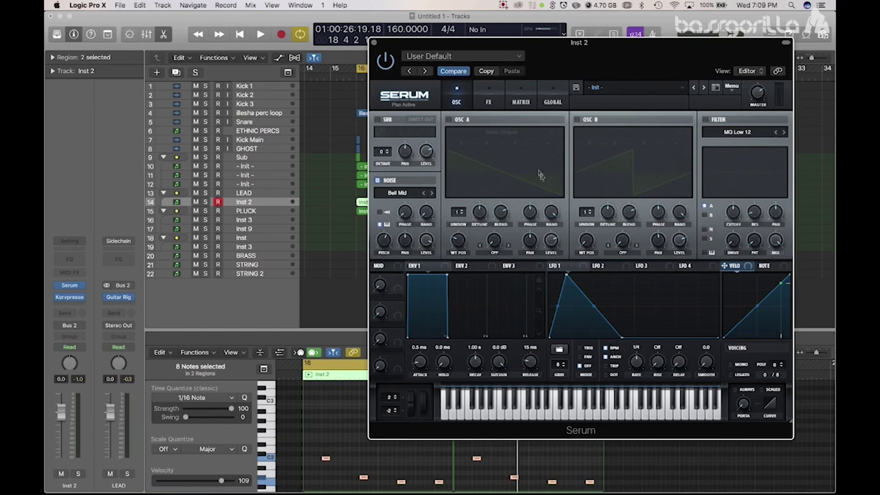
Step: Route LFO 1 to the global Amp. destination at maximum amount in the modulation matrix and audition the result
left_click(488, 101)
left_click(520, 101)
left_click(398, 133)
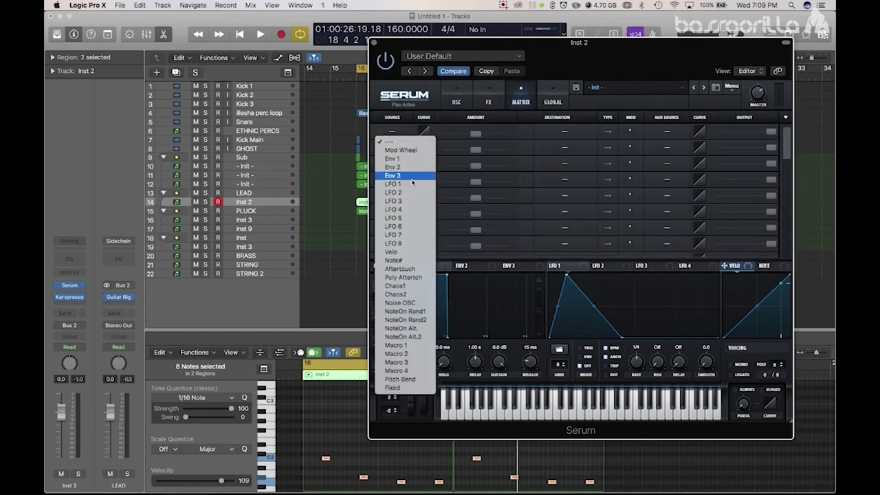
left_click(393, 183)
left_click(565, 130)
mouse_move(571, 171)
mouse_move(595, 202)
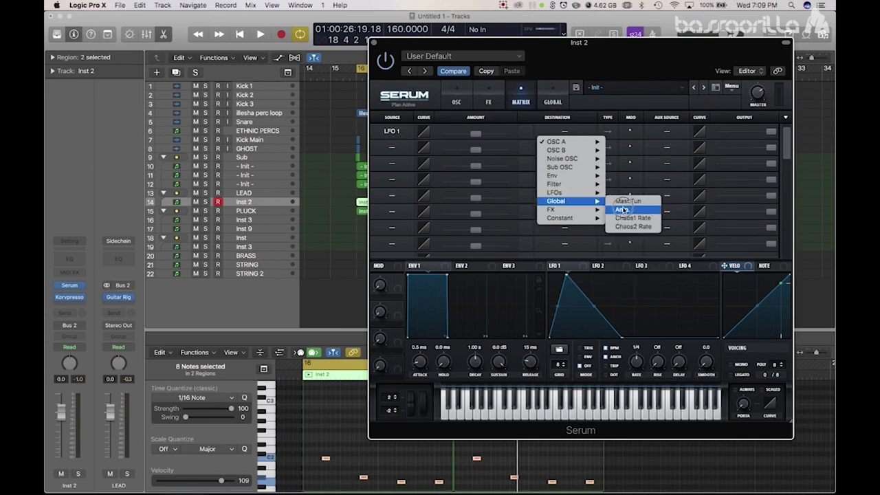
left_click(622, 210)
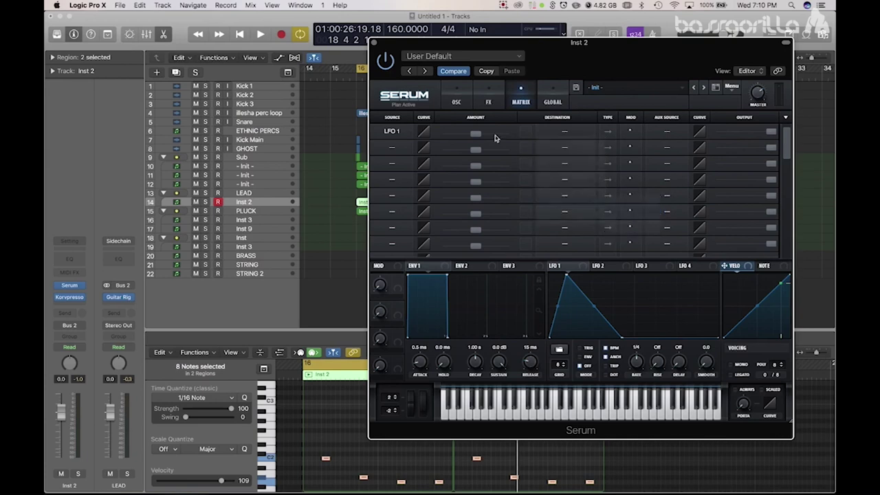
left_click_drag(477, 137, 605, 134)
left_click(456, 101)
key("space")
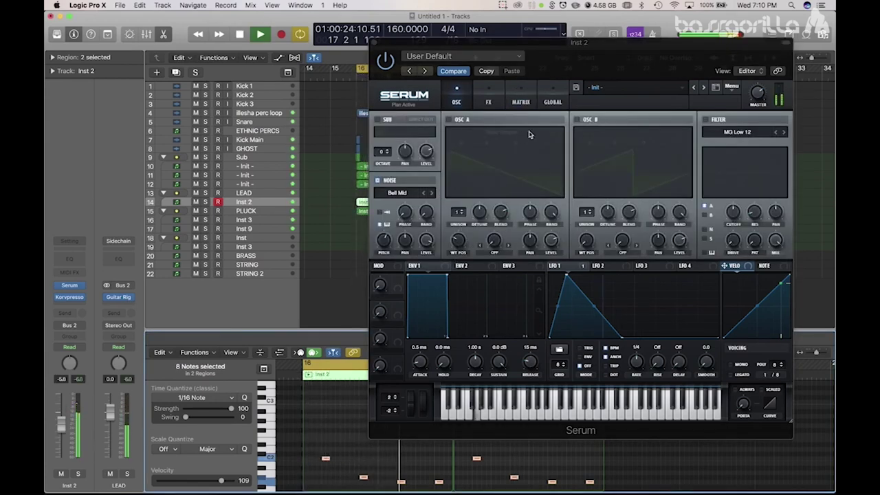
Step: Enable oscillator A, set its warp mode to FM NoiseOsc at about 7%, and audition the lead
key("space")
left_click(448, 120)
left_click(493, 253)
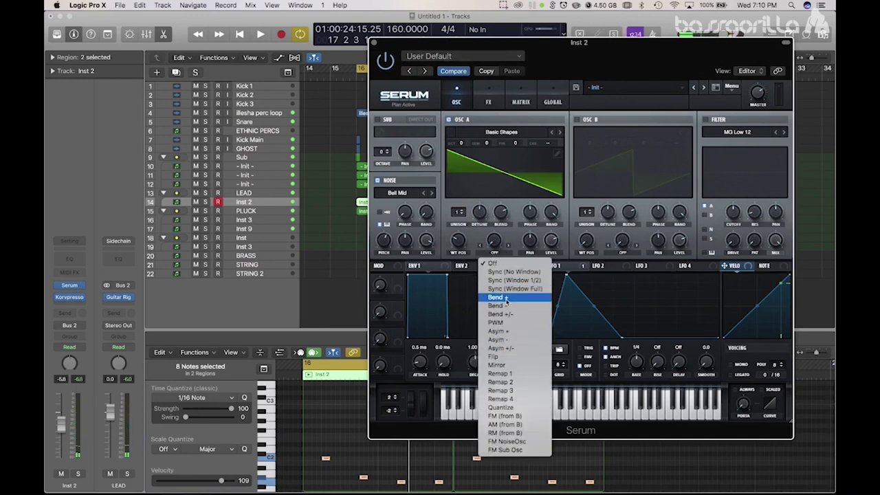
left_click(505, 442)
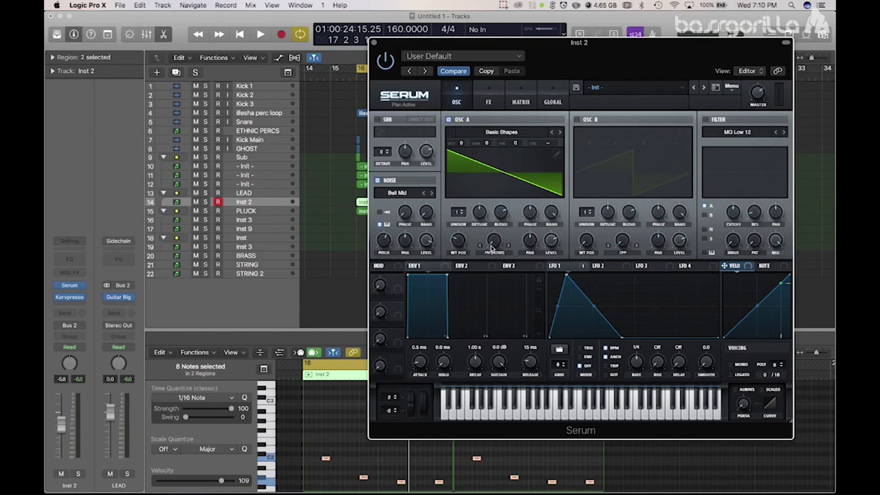
left_click_drag(493, 245, 493, 241)
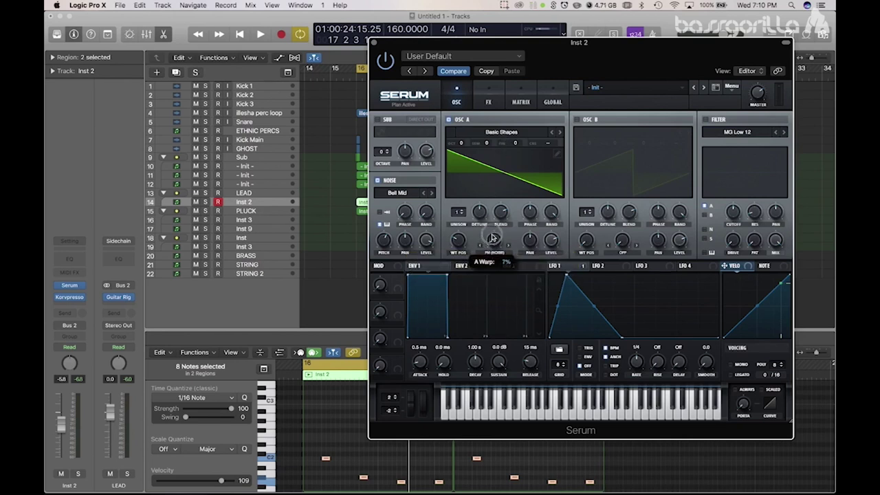
key("space")
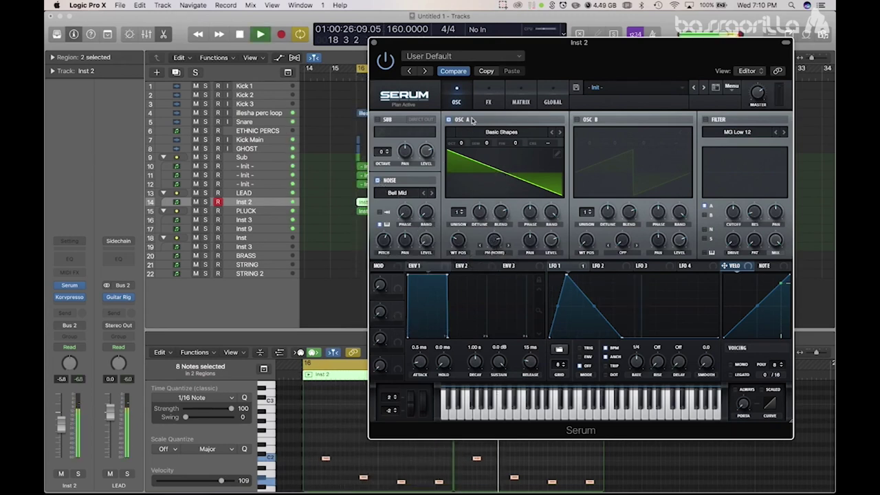
Step: Solo the Inst 2 track and move oscillator A's wavetable position to the sine shape
left_click(206, 202)
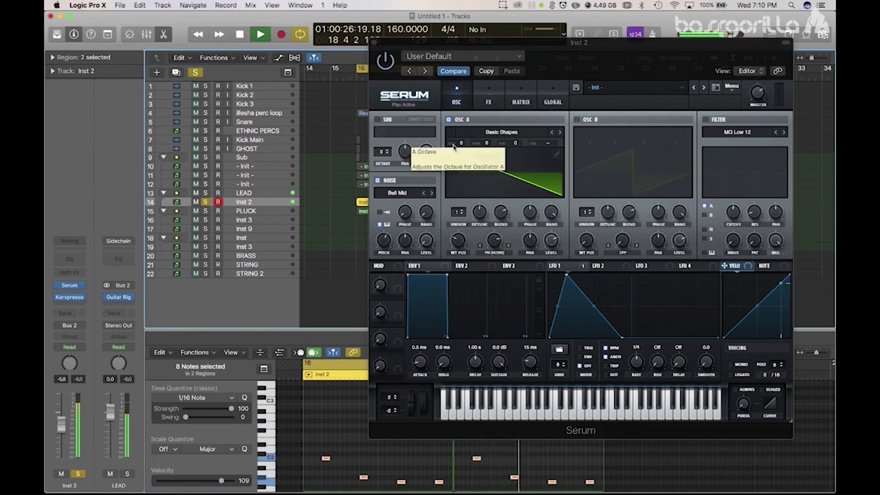
key("space")
left_click_drag(459, 240, 443, 273)
key("space")
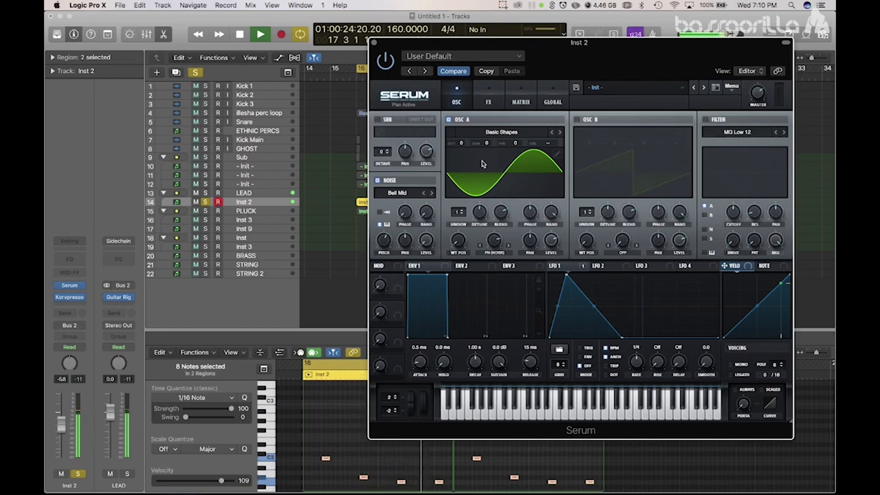
Step: Raise oscillator A by three octaves to +3 and audition the soloed lead
left_click_drag(460, 143, 460, 94)
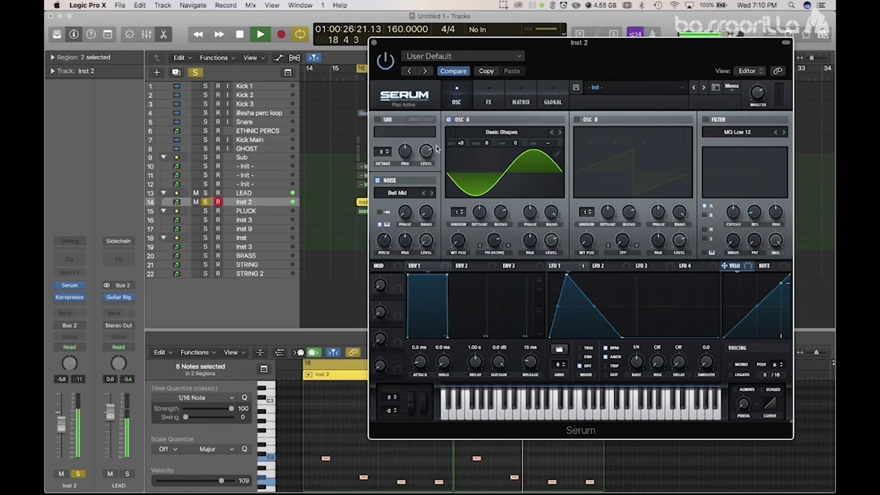
key("space")
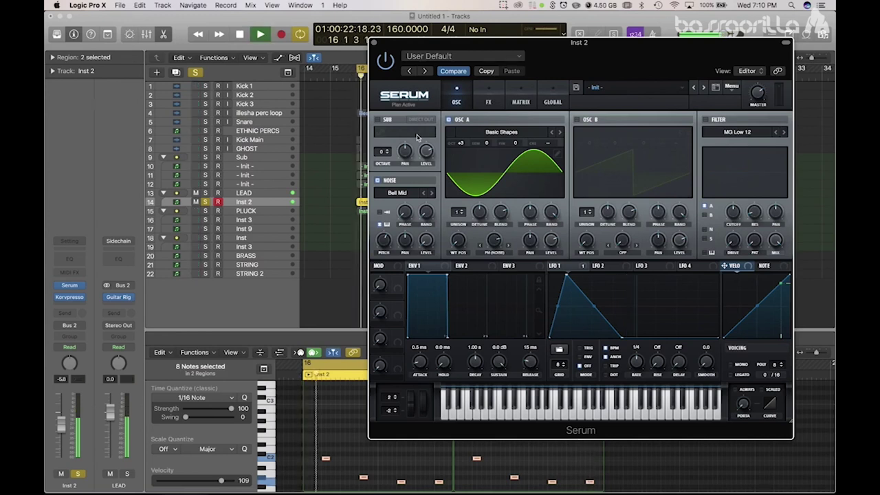
key("space")
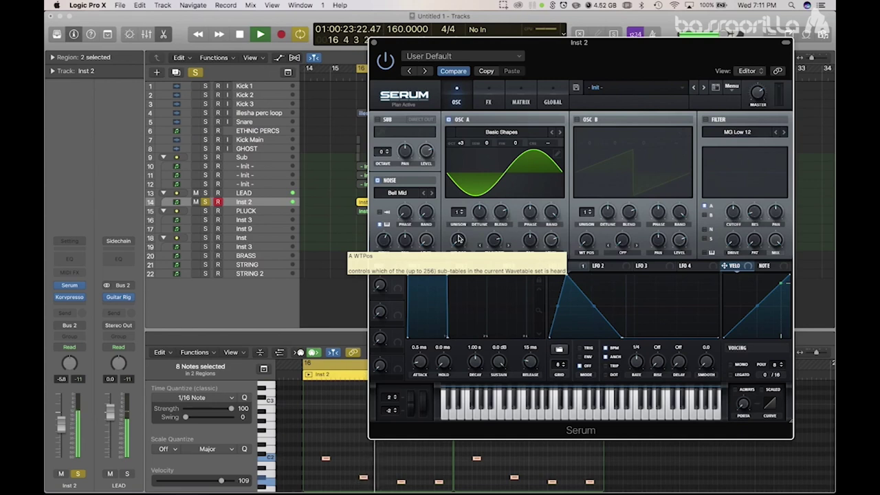
key("space")
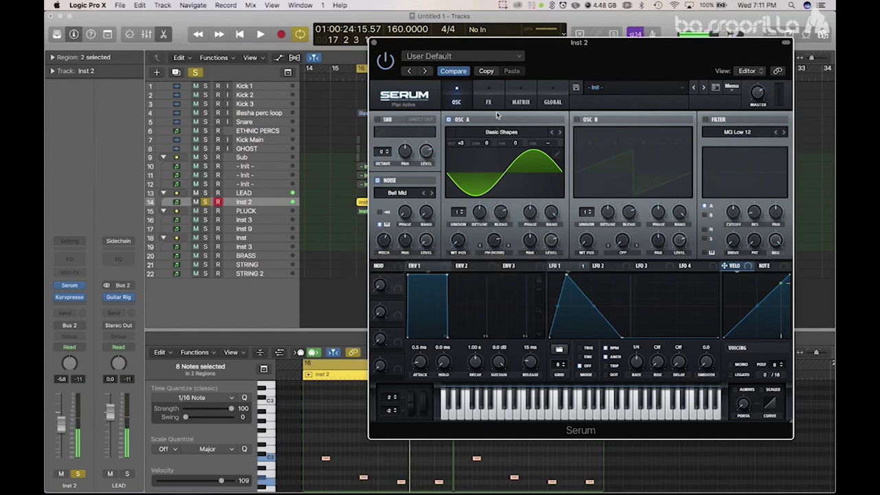
Step: Enable Serum's Hyper/Dimension effect, set the Hyper mix to about 18%, and adjust the Dimension settings during playback
left_click(488, 102)
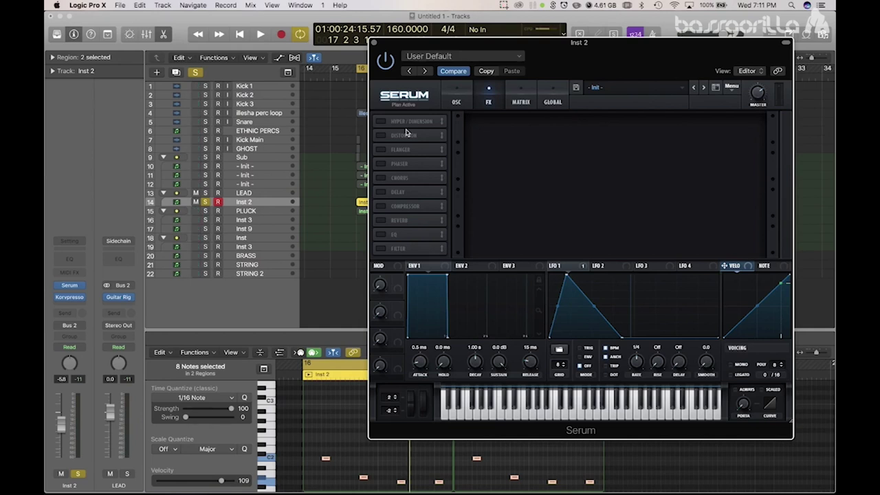
left_click(385, 123)
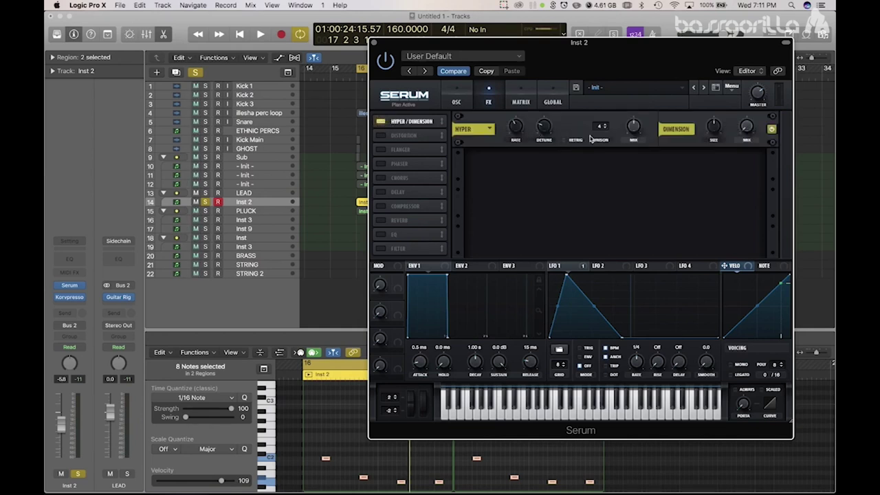
key("space")
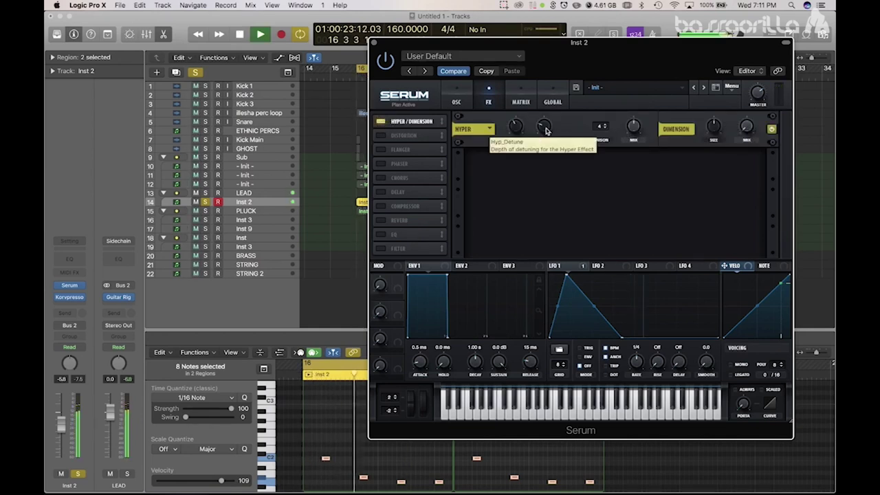
left_click_drag(516, 129, 548, 112)
left_click_drag(627, 129, 633, 158)
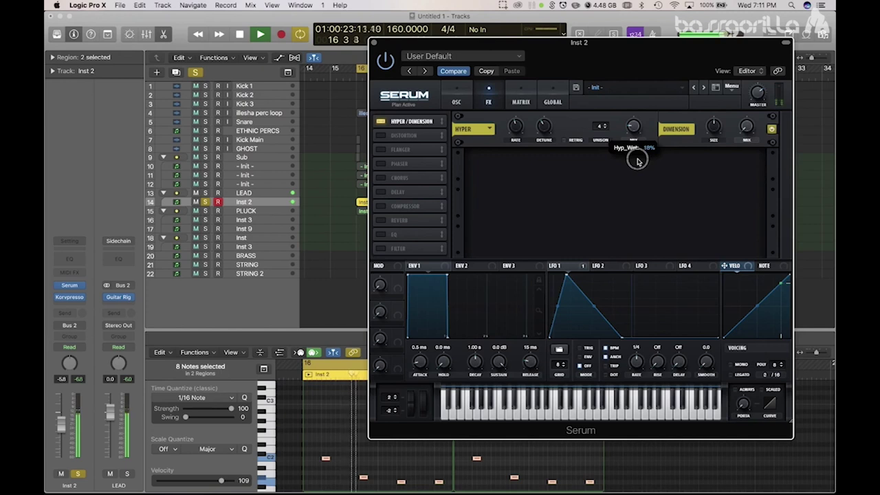
left_click_drag(746, 141, 733, 120)
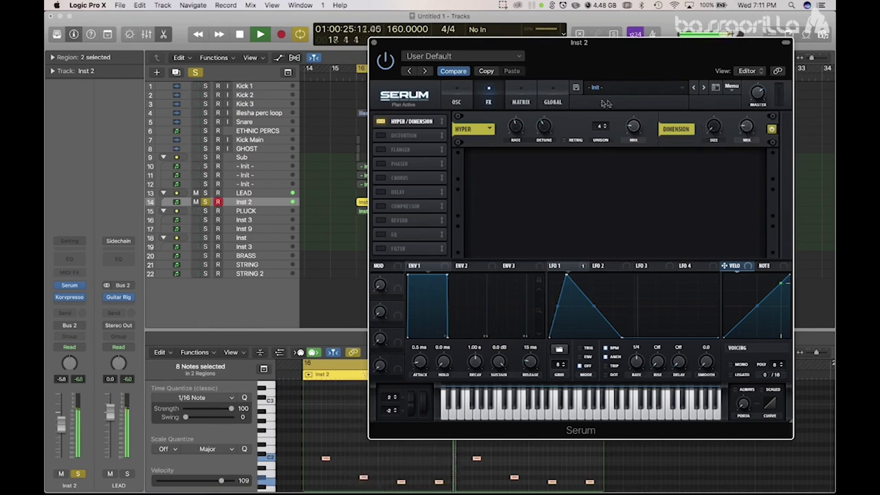
Step: Enable oscillator B and load the Evolution wavetable from the Digital category
left_click(456, 102)
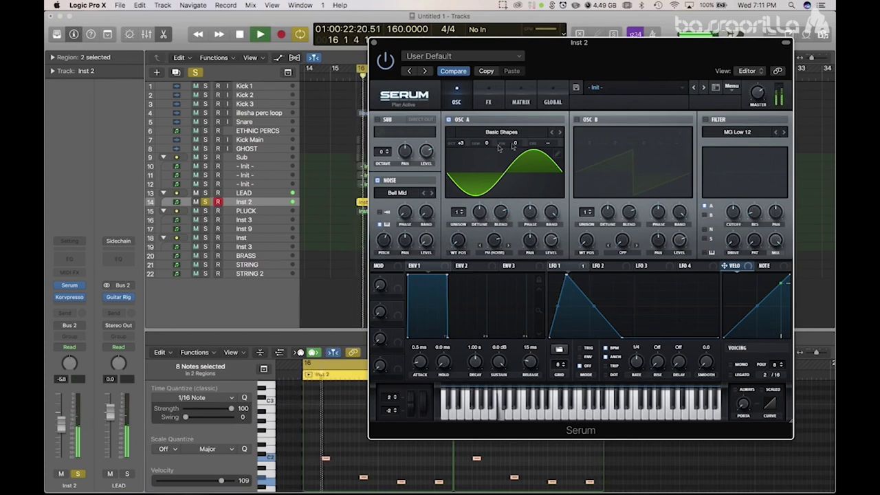
left_click(577, 119)
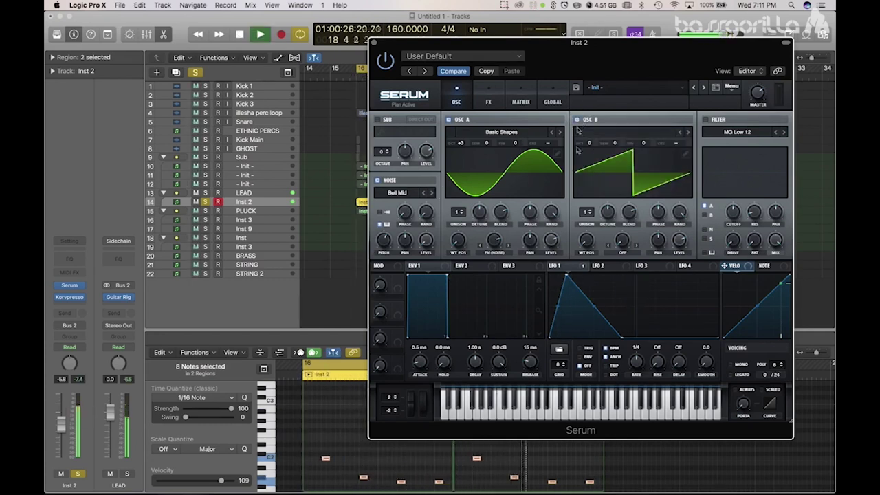
left_click(607, 134)
mouse_move(660, 151)
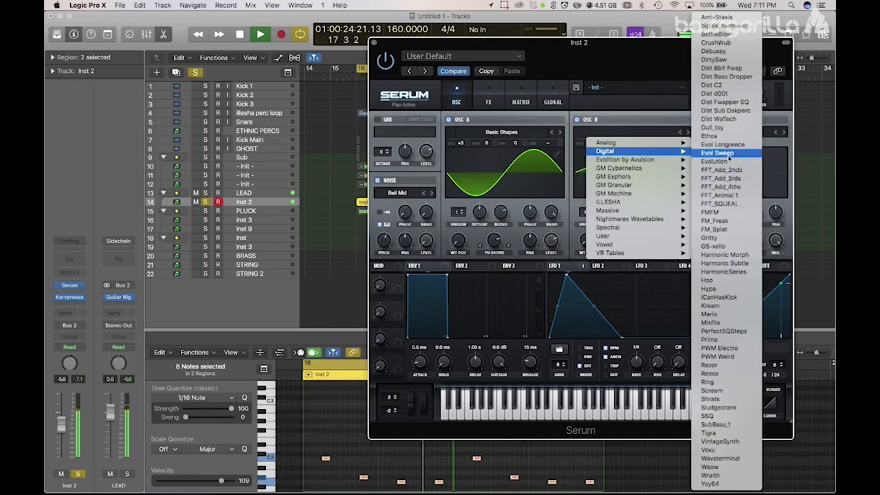
left_click(730, 162)
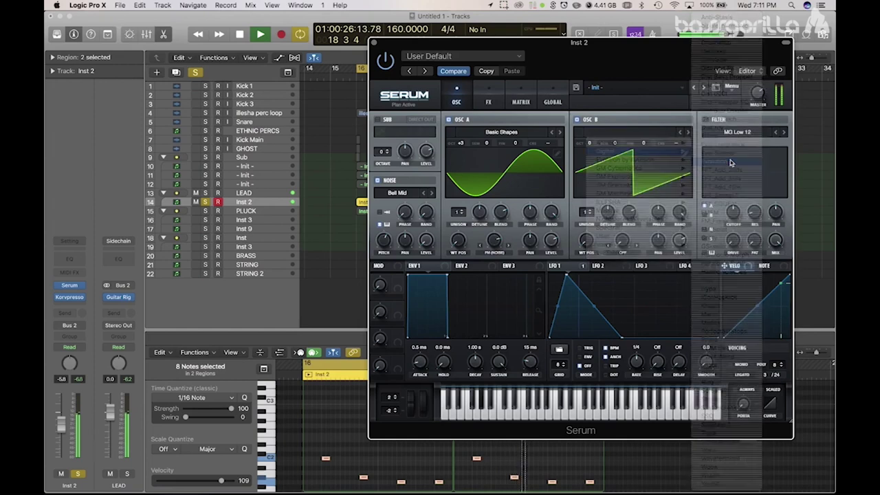
Step: Adjust oscillator B's wavetable position, stop playback and set its warp mode to FM Sub Osc
left_click_drag(587, 240, 591, 223)
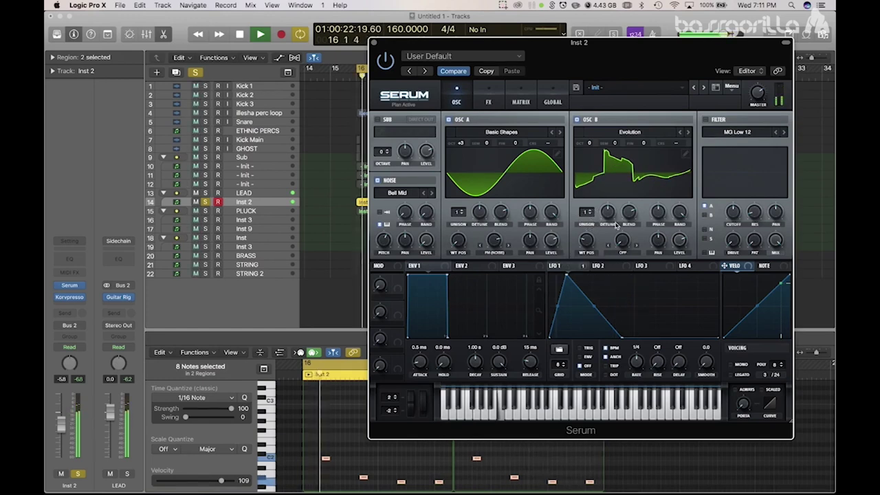
key("space")
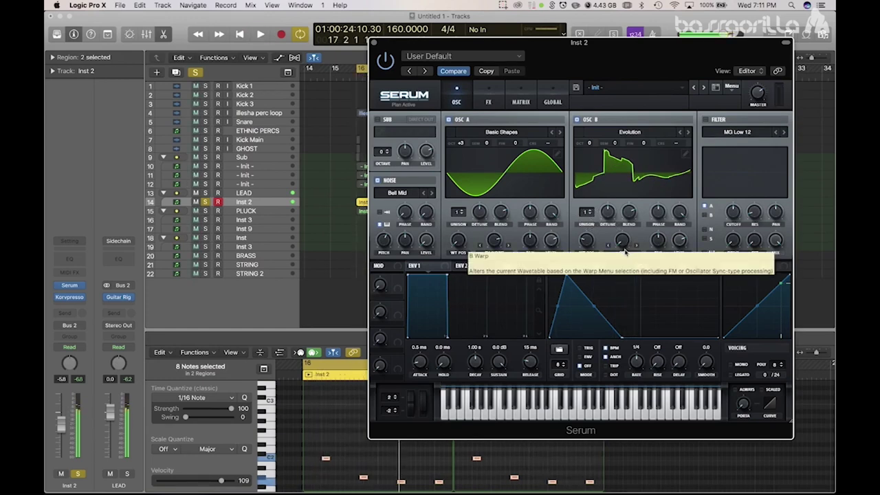
left_click(623, 244)
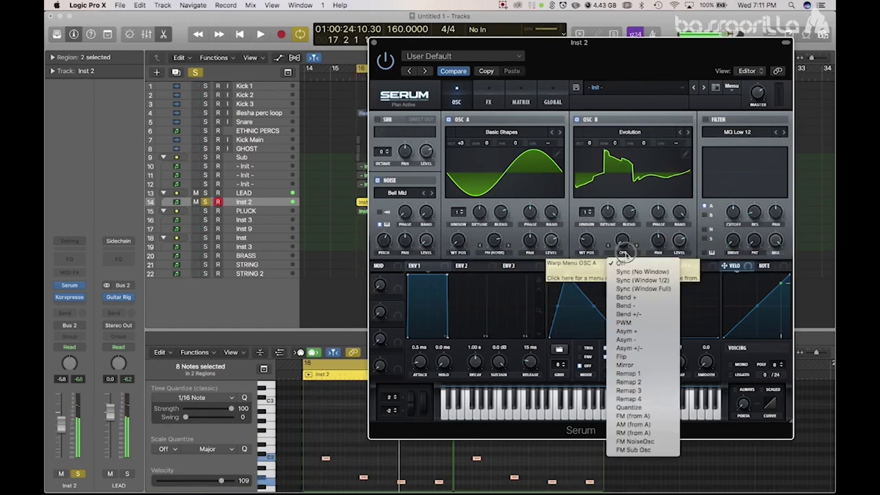
left_click(643, 451)
Step: Enable Serum's sub oscillator and raise both the sub and oscillator B by one octave
left_click(378, 121)
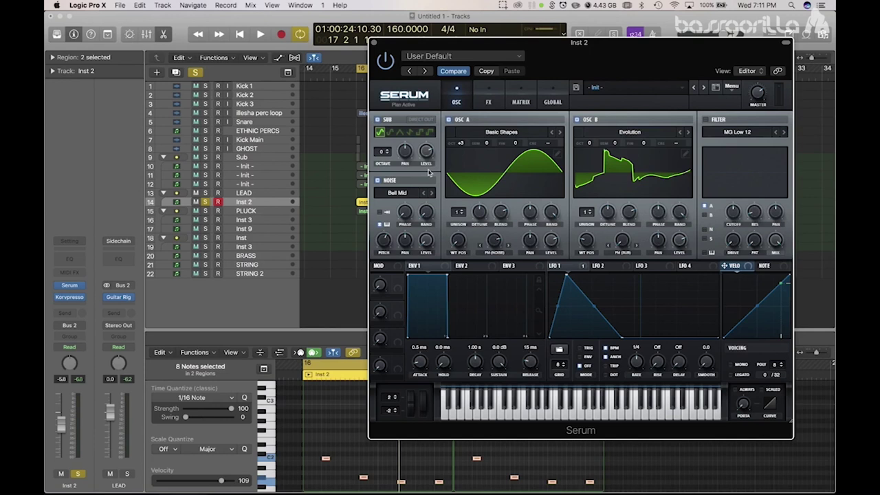
left_click_drag(378, 152, 378, 146)
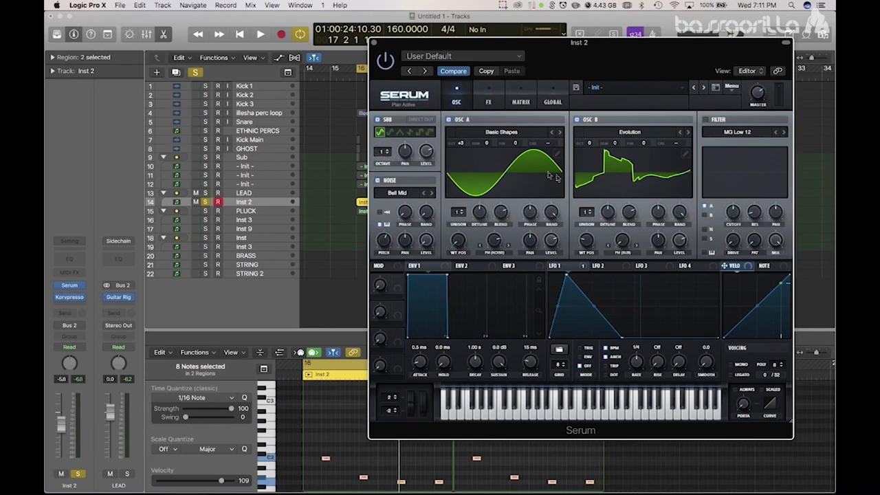
left_click_drag(586, 145, 597, 141)
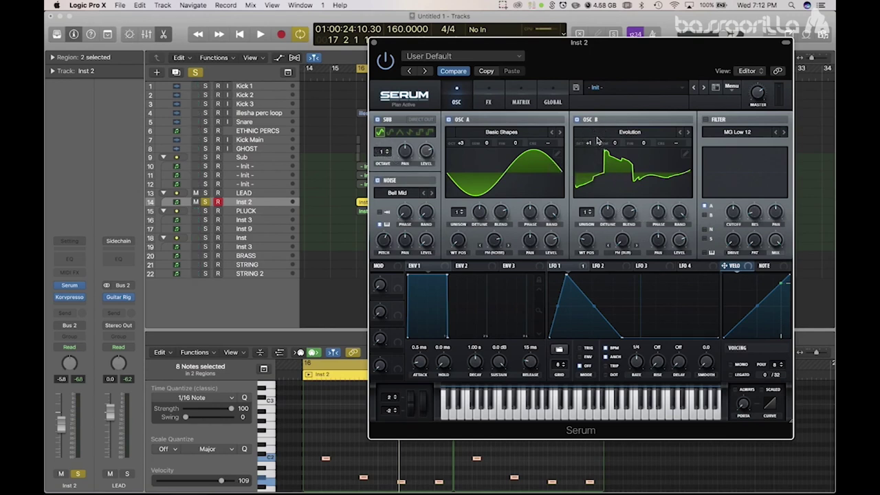
Step: Assign LFO 2 to oscillator B's level with a modulation amount of about 72
left_click(604, 267)
left_click_drag(679, 245, 662, 362)
left_click_drag(672, 234, 674, 212)
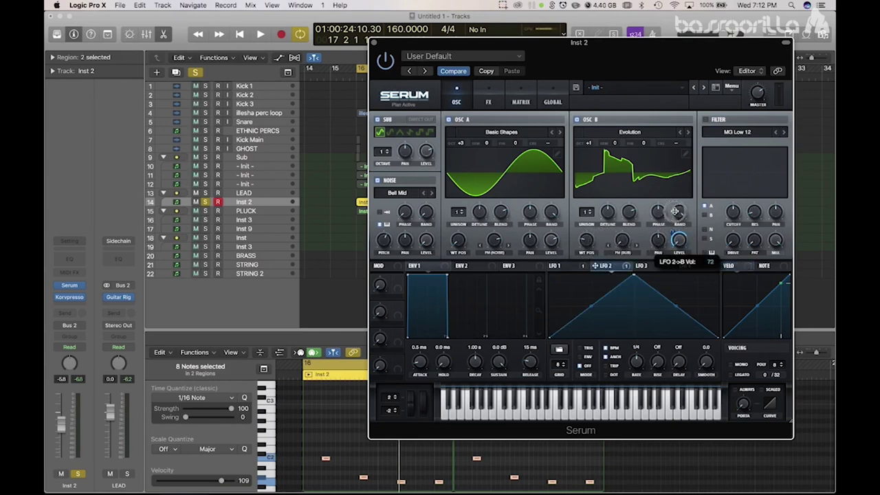
Step: Reshape LFO 2 into a short early peak with a steep curved decay and audition the soloed lead
left_click_drag(633, 278, 601, 268)
left_click(602, 268)
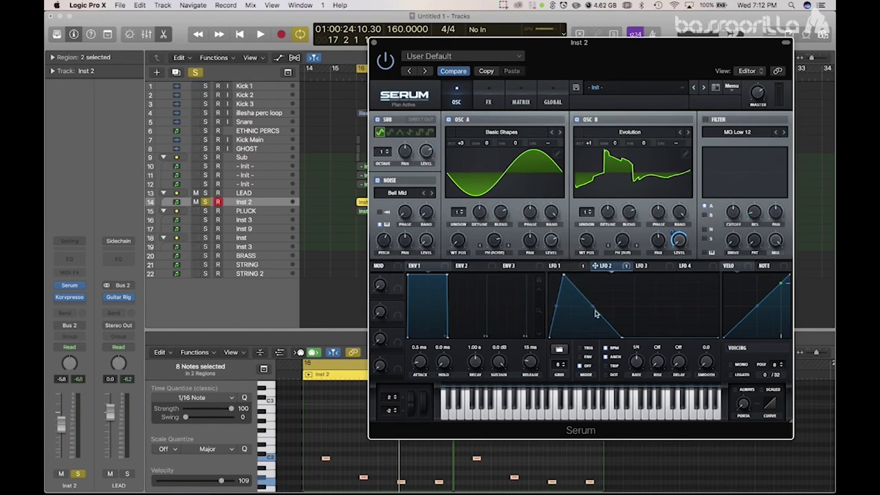
left_click_drag(592, 310, 590, 322)
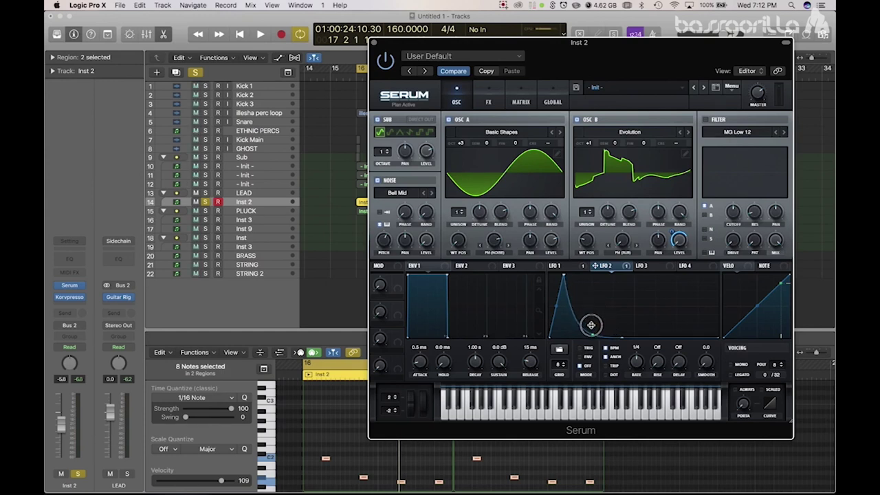
key("space")
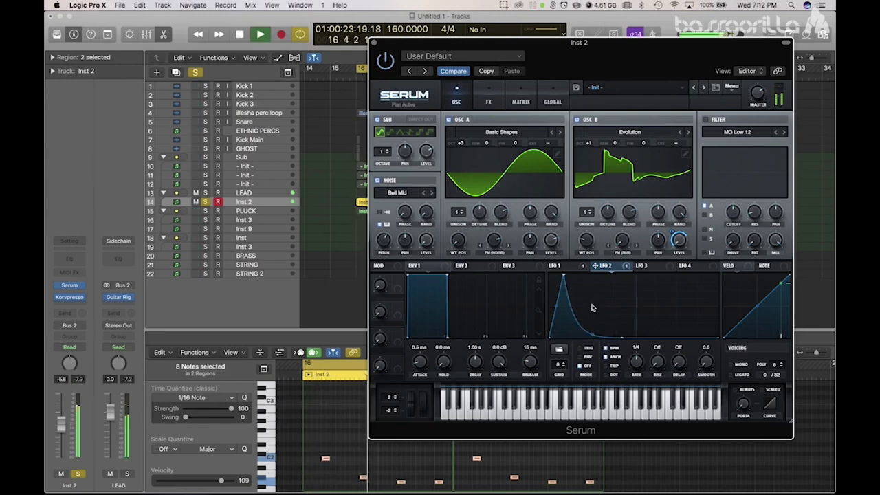
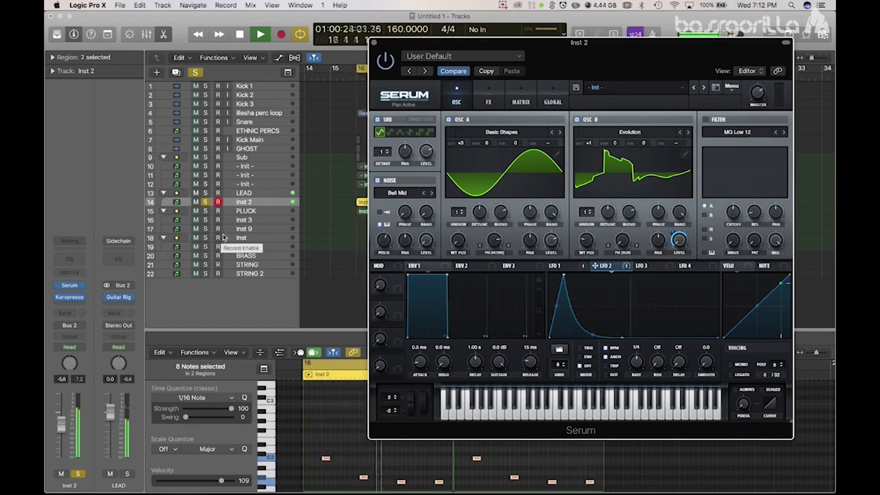
key("space")
key("space")
key("space")
Step: Select the LEAD stack track and add a send to Bus 5 at 0 dB
left_click(318, 204)
left_click(261, 202)
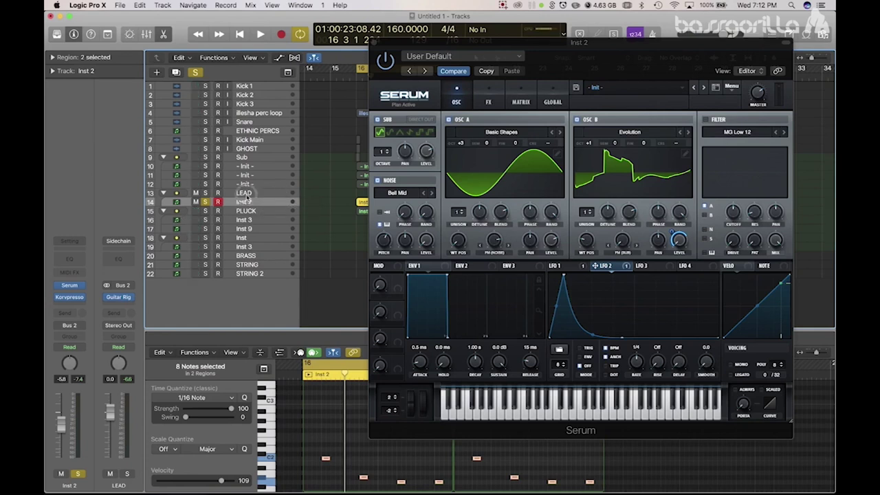
left_click(249, 193)
left_click(68, 314)
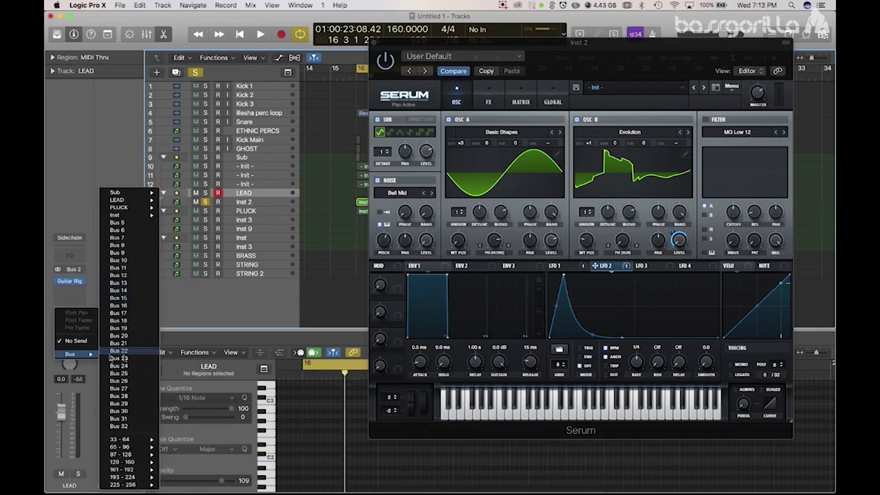
left_click(127, 225)
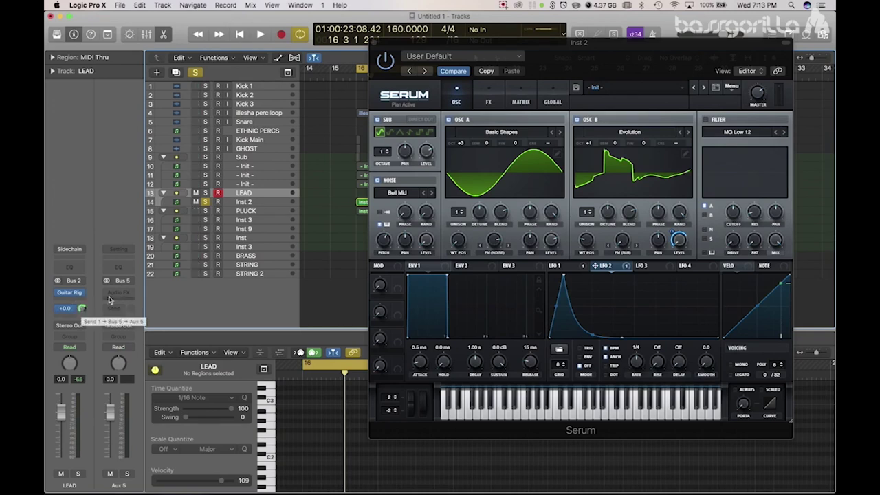
Step: Insert the RC 24 reverb on Aux 5, lower its bass and mid decay and raise its HiCut
left_click(118, 293)
mouse_move(122, 457)
mouse_move(207, 328)
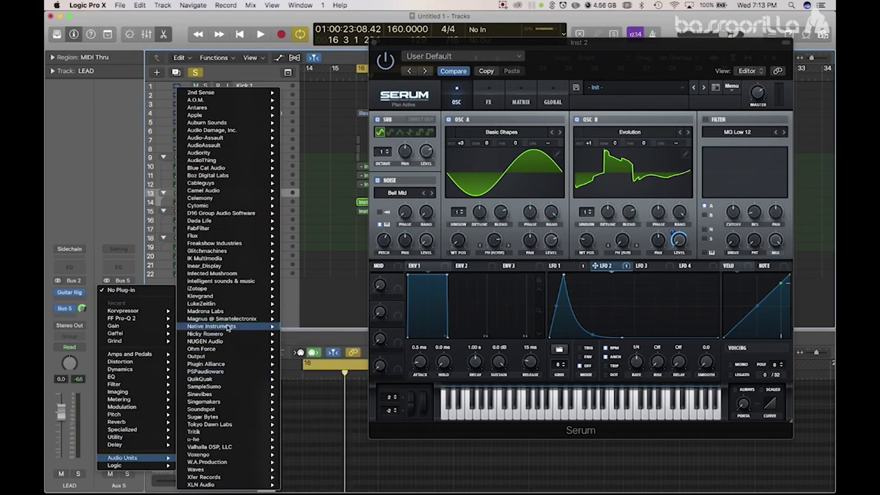
left_click(371, 379)
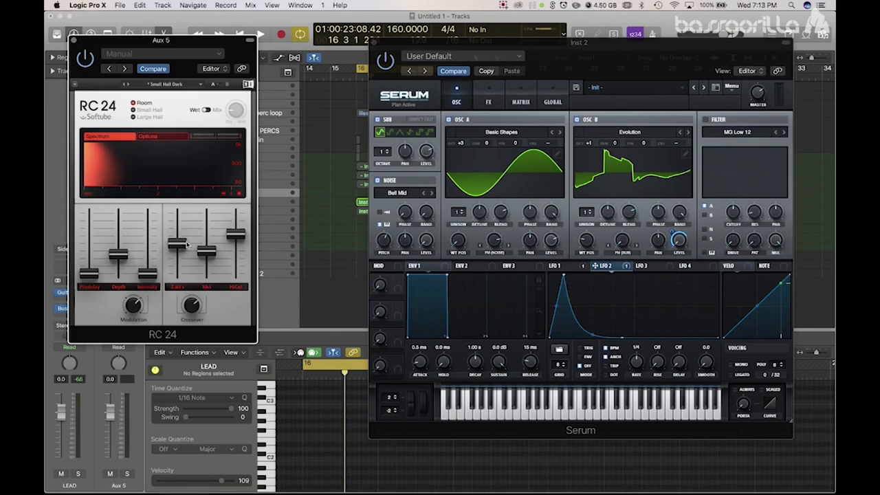
left_click_drag(186, 243, 186, 275)
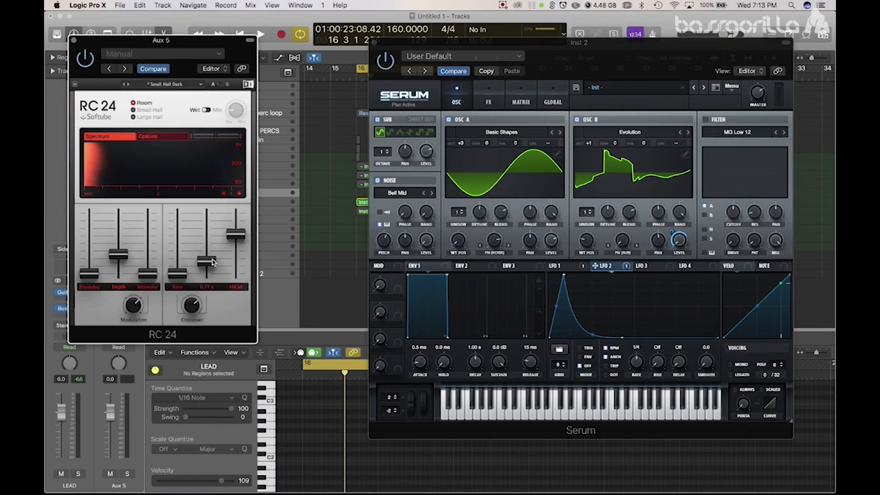
left_click_drag(236, 238, 235, 220)
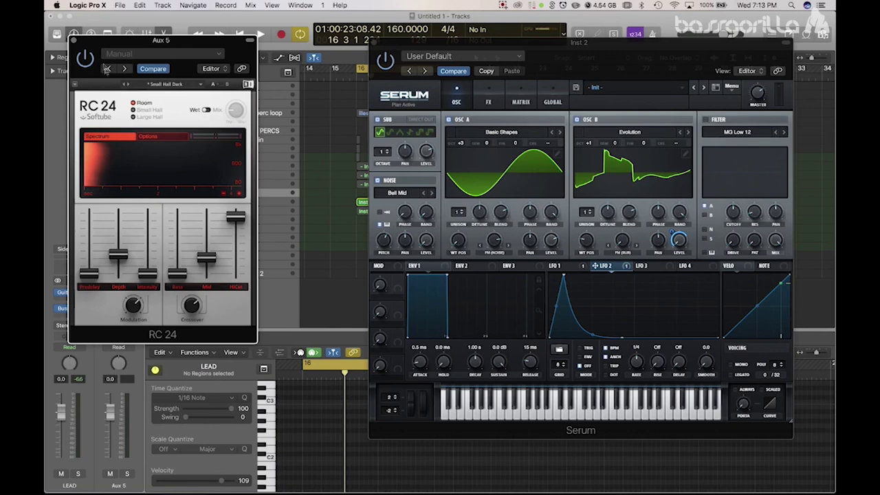
left_click(72, 41)
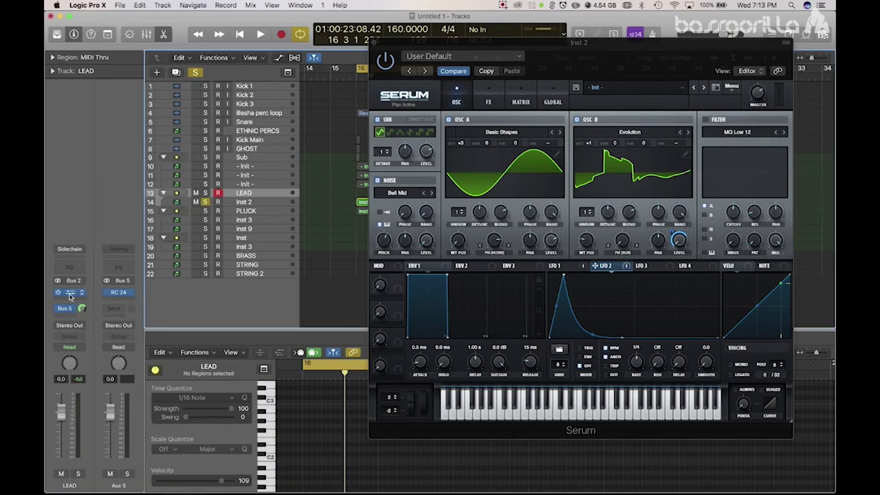
Step: Copy the Guitar Rig plug-in so that LEAD has two instances and Aux 5 has two after RC 24
left_click_drag(101, 297, 119, 300)
left_click(120, 295)
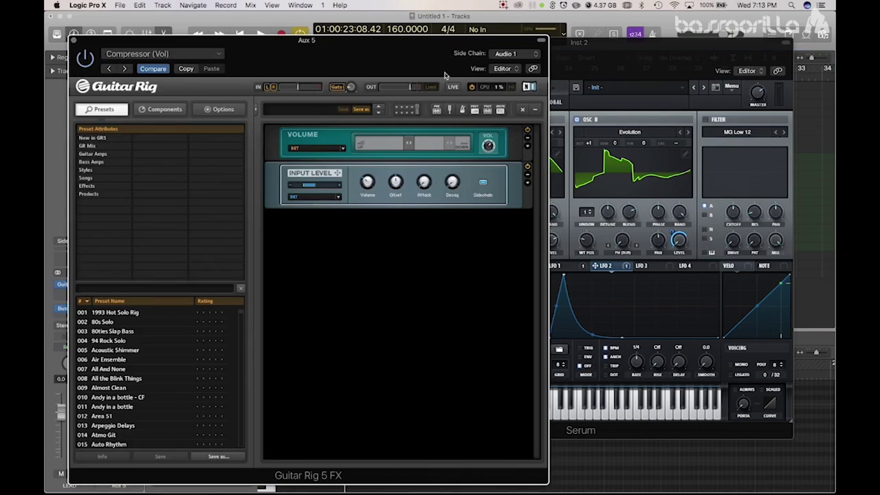
left_click(73, 40)
left_click_drag(118, 294, 118, 300)
left_click_drag(73, 284, 73, 285)
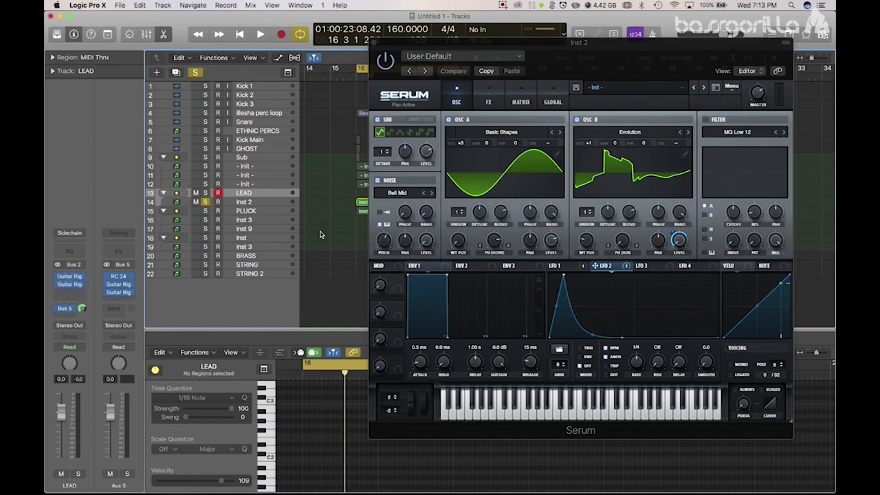
Step: Play the soloed lead and lower LEAD's Bus 5 send level
key("space")
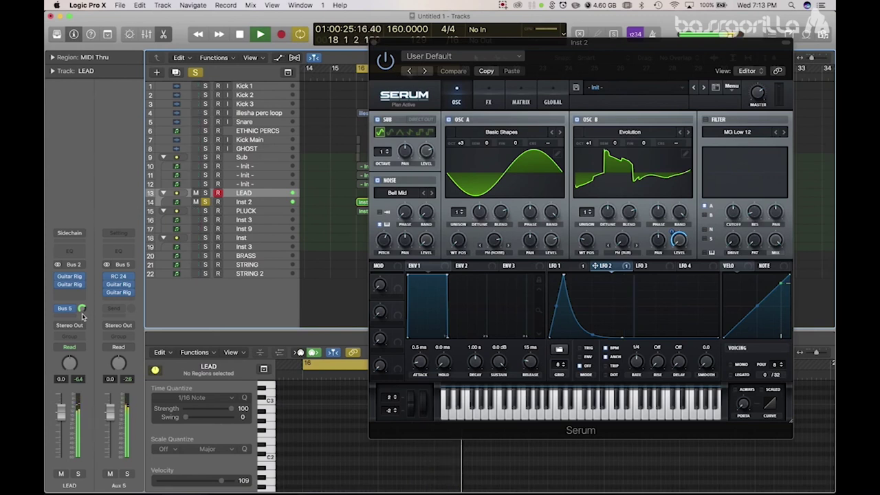
left_click_drag(81, 309, 83, 348)
key("space")
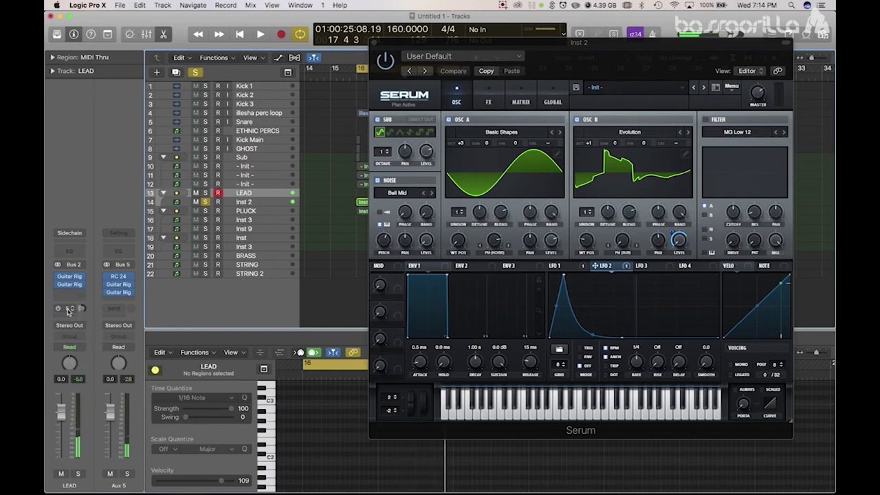
Step: Copy Aux 5's channel strip setting, add a Bus 6 send on LEAD and paste the setting onto Aux 6
left_click(118, 233)
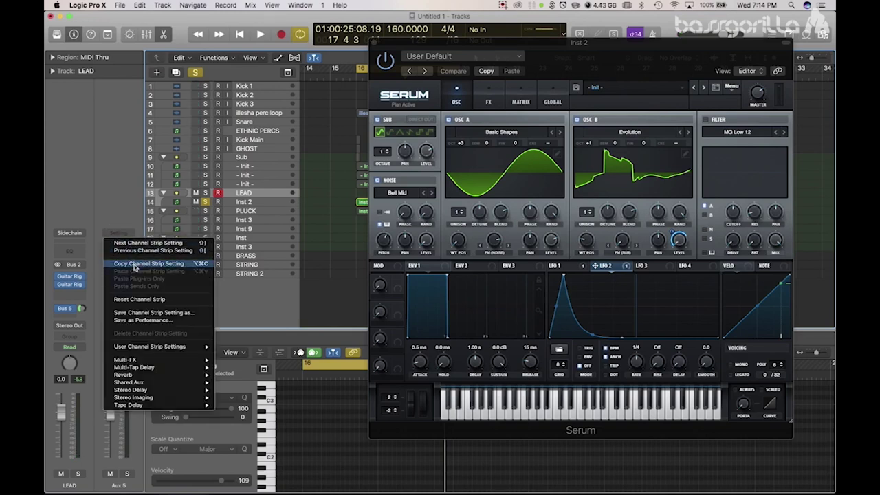
left_click(135, 265)
left_click(65, 308)
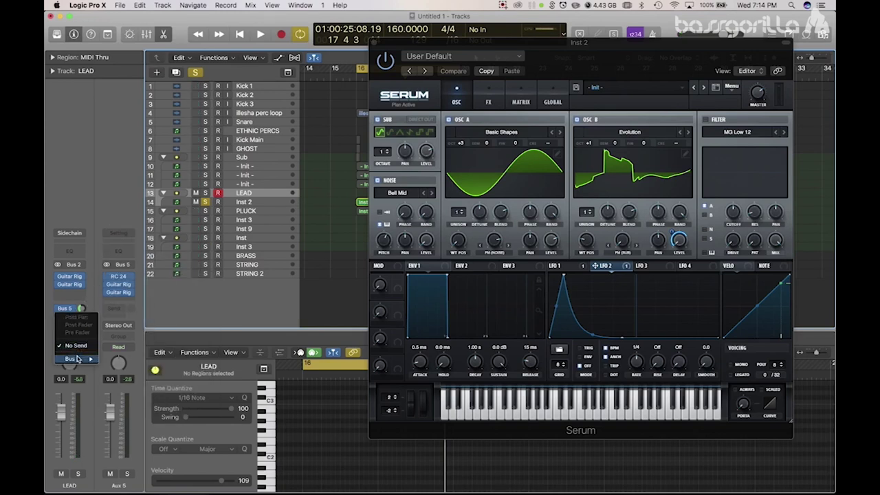
mouse_move(77, 358)
left_click(115, 229)
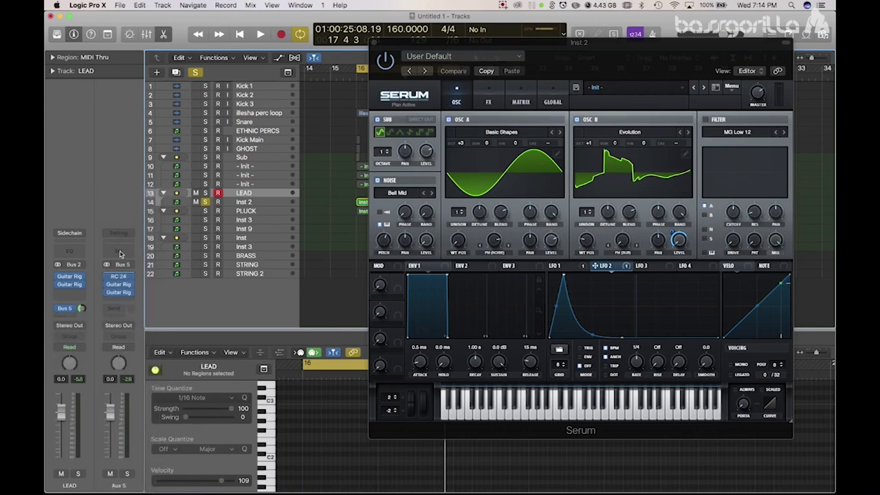
left_click(118, 233)
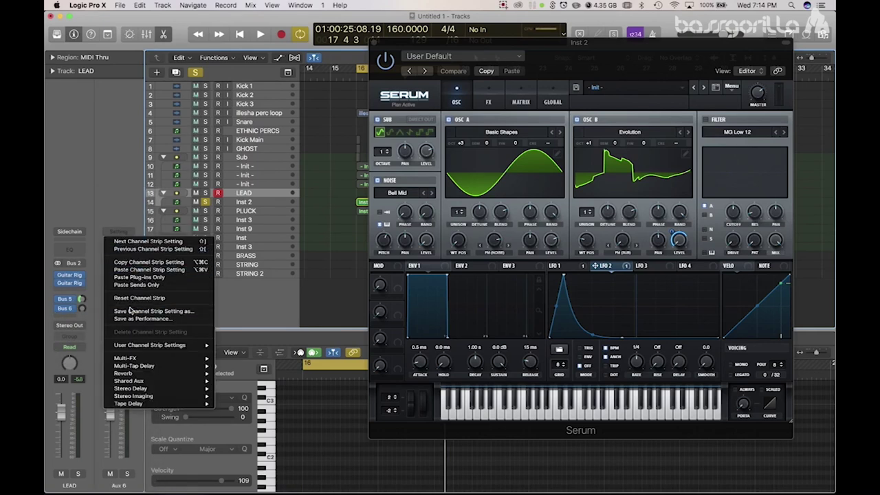
mouse_move(143, 347)
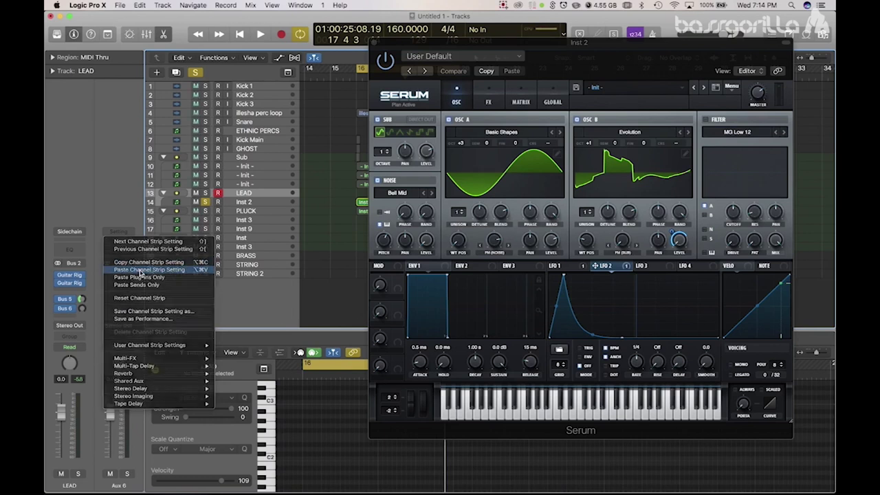
left_click(141, 270)
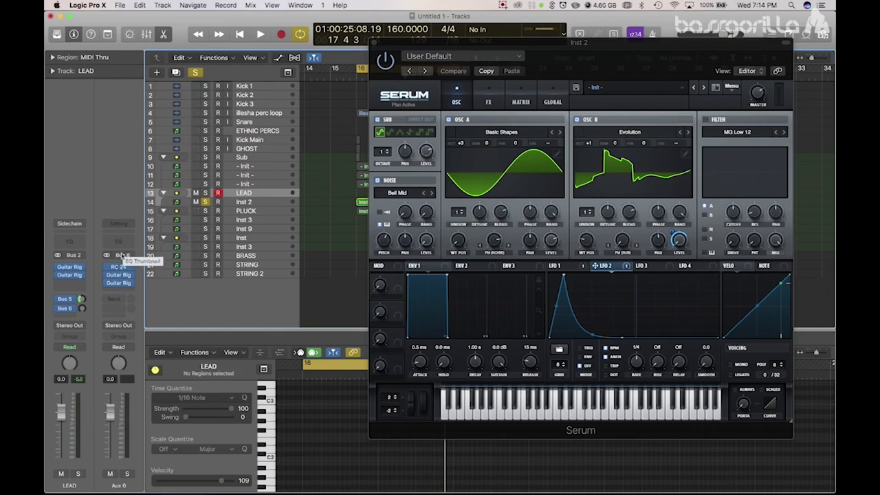
Step: Insert Audio Damage's Grind in stereo on Aux 6 between RC 24 and the Guitar Rig plug-ins
left_click(127, 266)
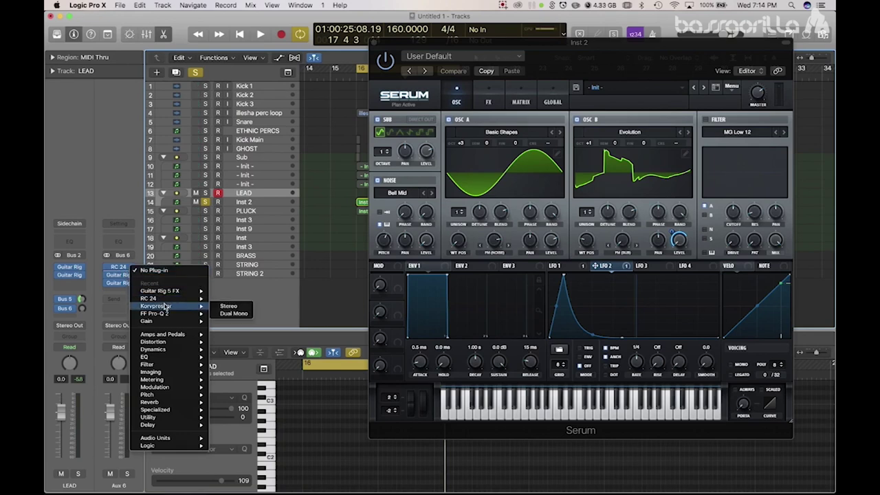
mouse_move(170, 309)
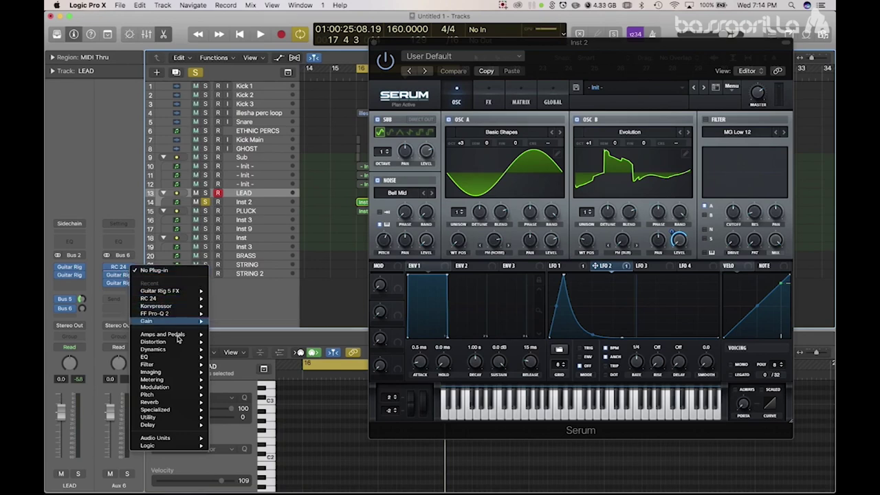
mouse_move(171, 437)
mouse_move(246, 297)
mouse_move(268, 130)
mouse_move(347, 139)
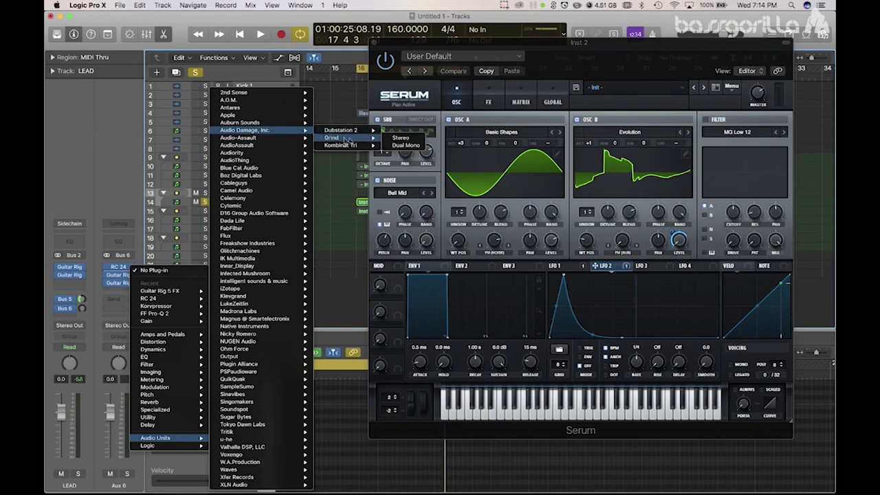
left_click(399, 138)
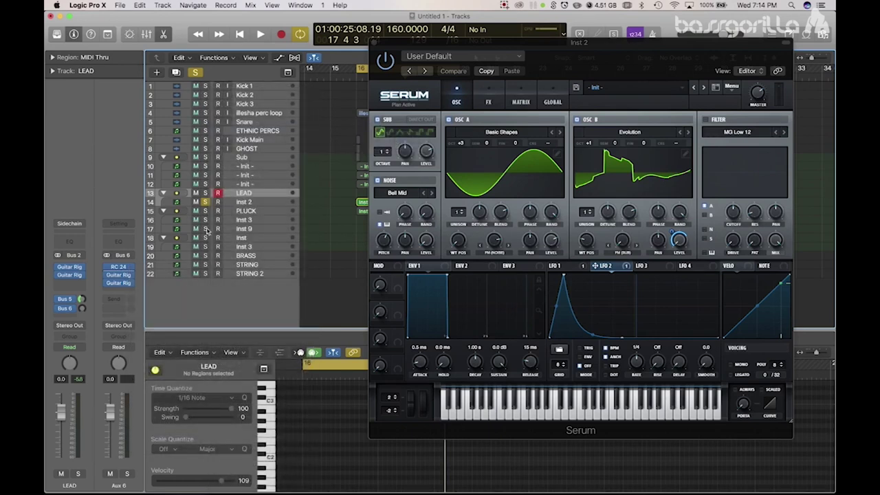
left_click(126, 275)
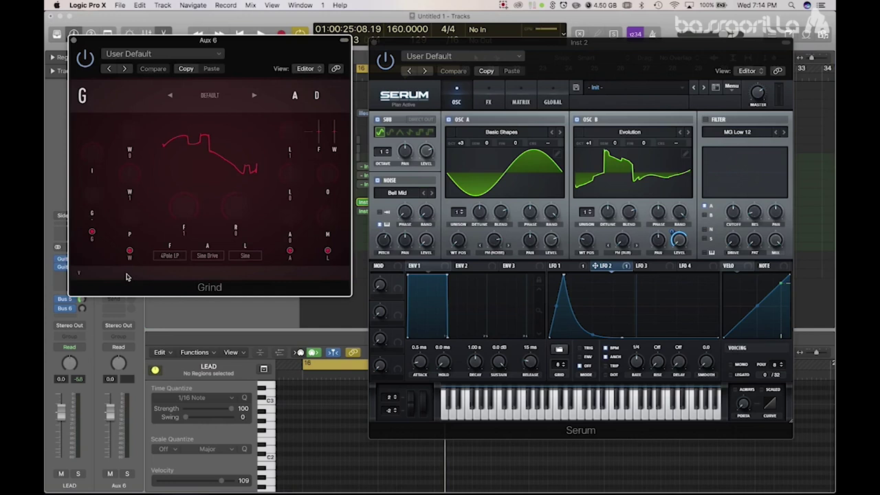
left_click(73, 41)
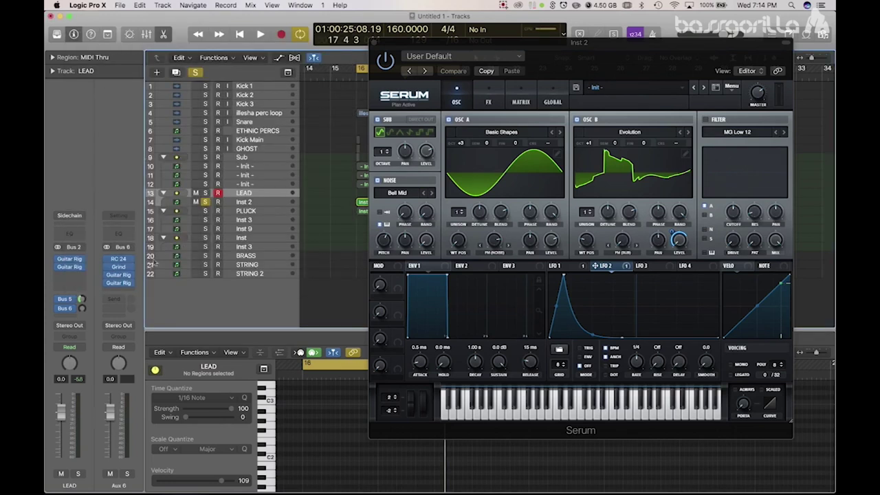
Step: Insert a Gain plug-in from Utility after the two Guitar Rig plug-ins on Aux 6
left_click(125, 289)
mouse_move(134, 320)
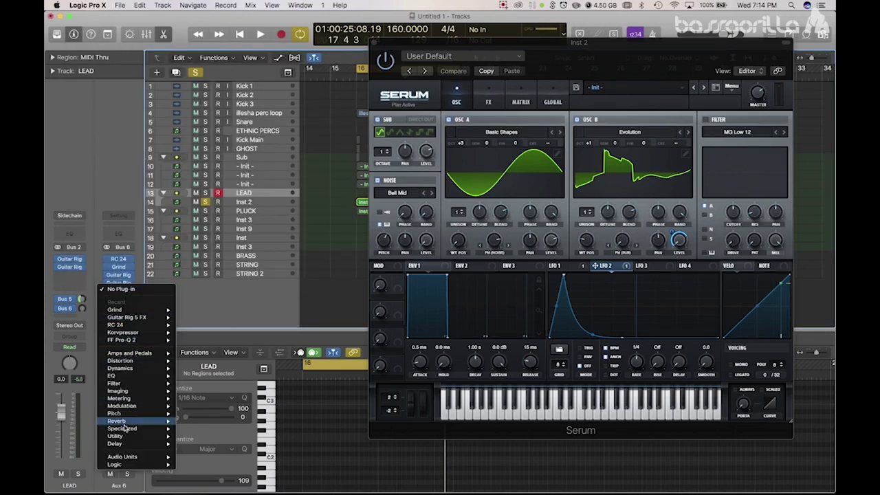
mouse_move(117, 436)
mouse_move(199, 436)
left_click(264, 436)
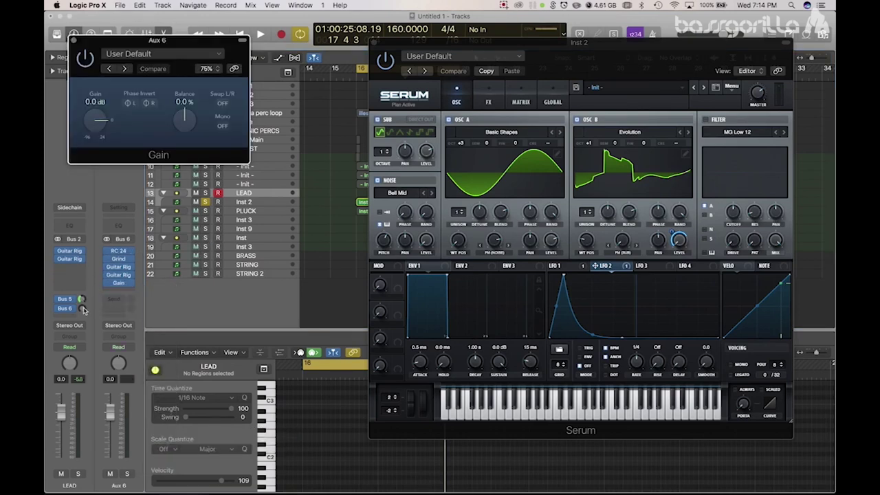
Step: Play the soloed lead and set LEAD's Bus 6 send to about -8.2 dB
left_click_drag(83, 310, 83, 285)
key("space")
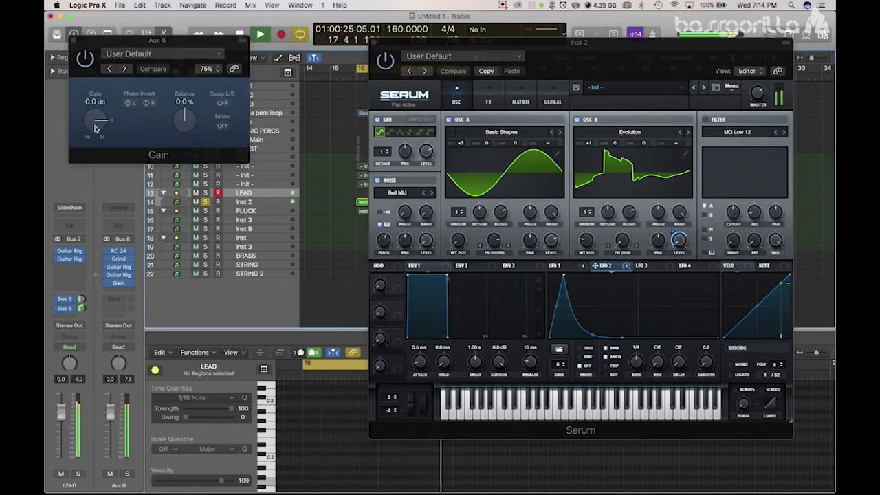
left_click_drag(82, 307, 68, 338)
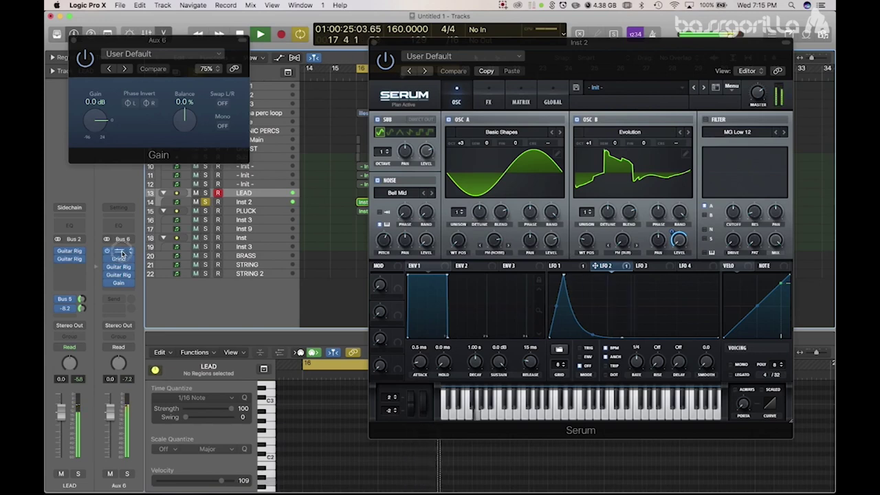
Step: Nudge up the Mid level in Aux 6's RC 24 and bring up the Grind settings in place of it
left_click(118, 250)
left_click_drag(216, 267, 216, 263)
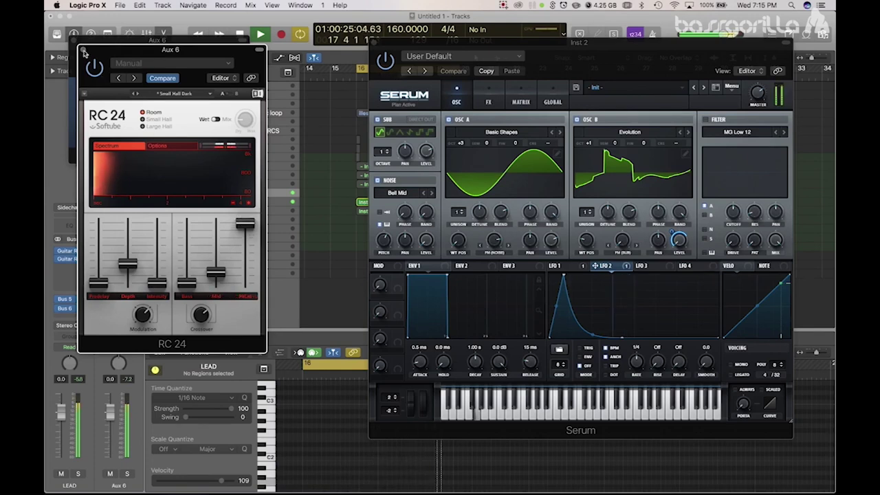
left_click(81, 49)
left_click_drag(127, 35, 325, 155)
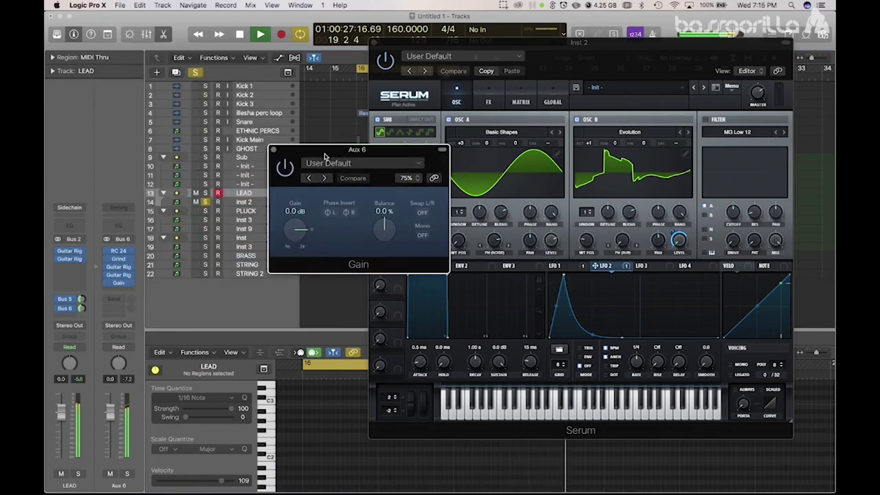
left_click(118, 259)
left_click_drag(251, 56, 542, 123)
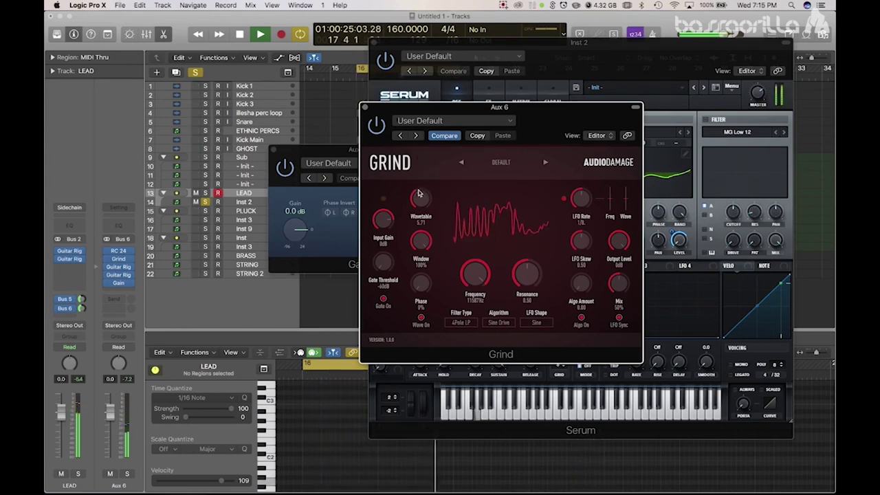
Step: Insert a Gain plug-in between RC 24 and Grind on Aux 6, set to about +15.9 dB
left_click(118, 283)
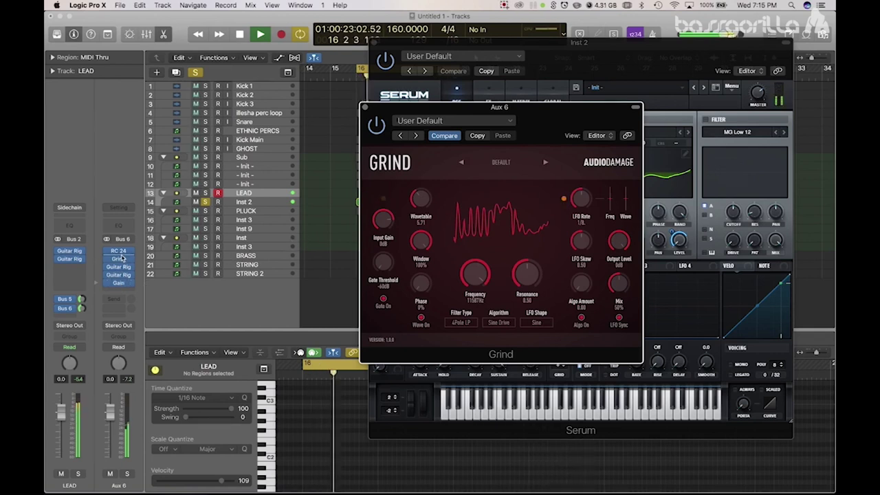
left_click(126, 256)
mouse_move(164, 283)
left_click(217, 276)
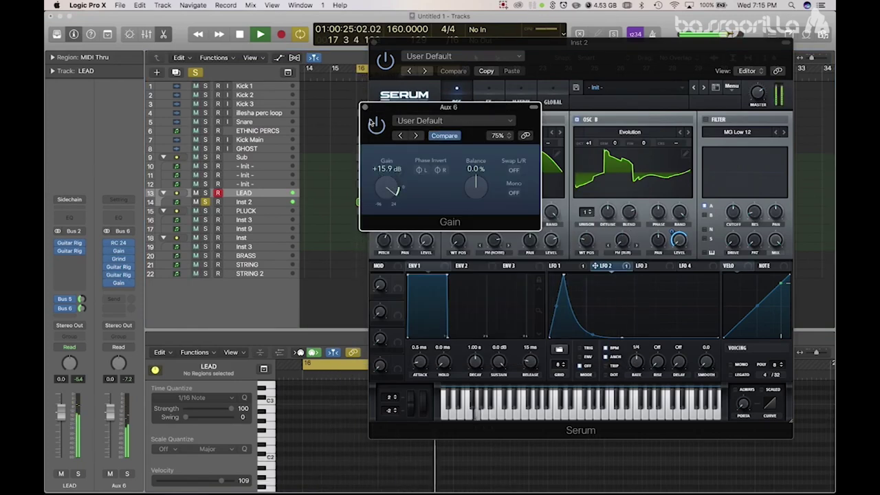
left_click(365, 108)
Step: Set the last Gain plug-in on Aux 6 to about -11.9 dB, close the plug-in windows and stop playback
left_click(119, 284)
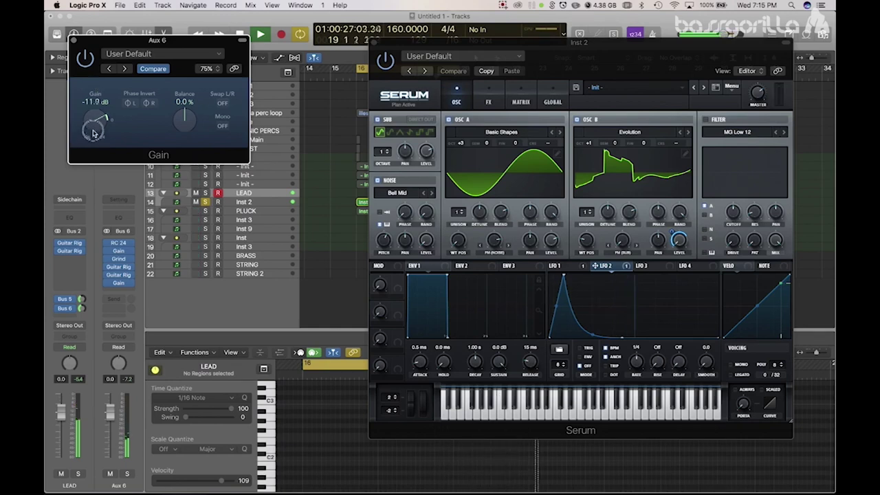
left_click(75, 41)
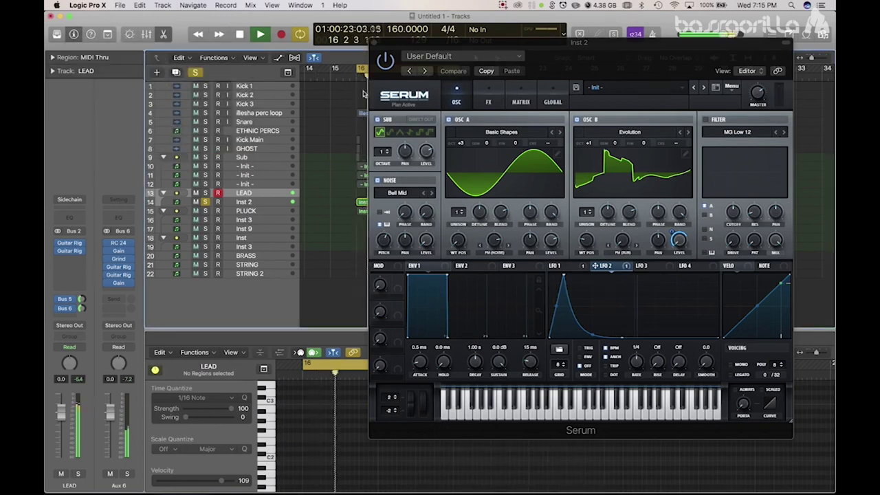
left_click(376, 42)
key("space")
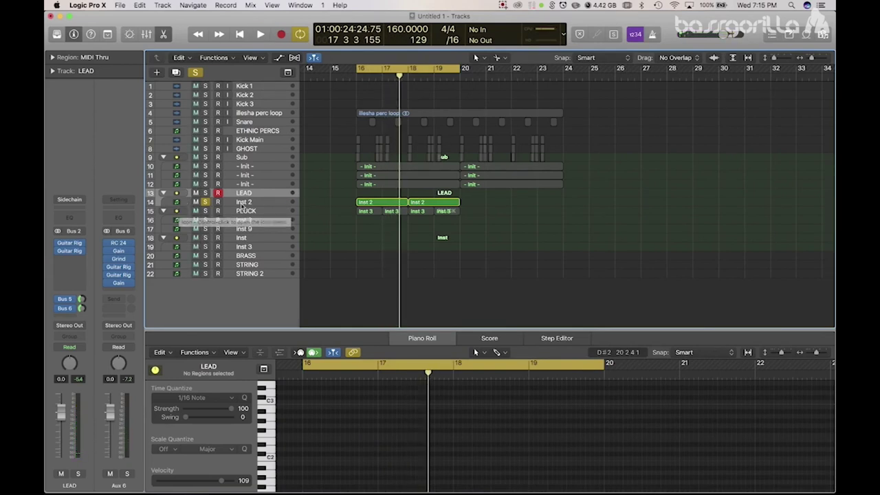
Step: Add a Bus 7 send on LEAD and insert SoundShifter Pitch on Aux 7, transposed -12 semitones
left_click(73, 316)
mouse_move(88, 361)
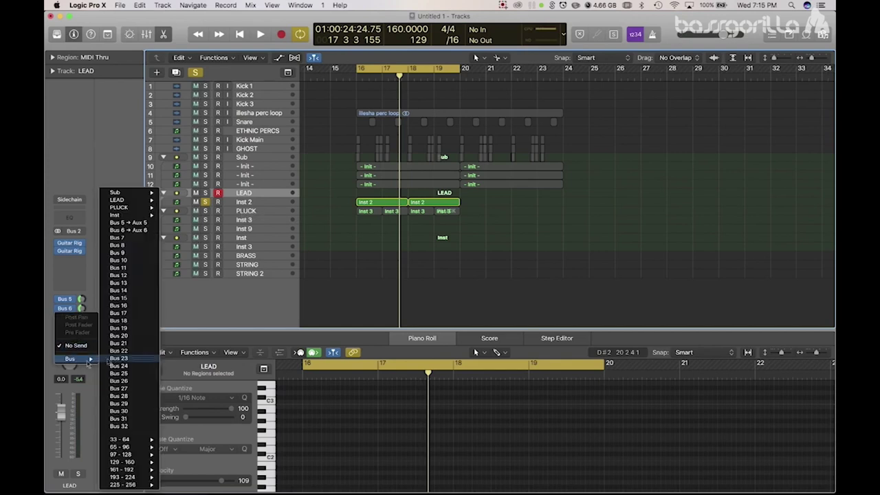
left_click(136, 238)
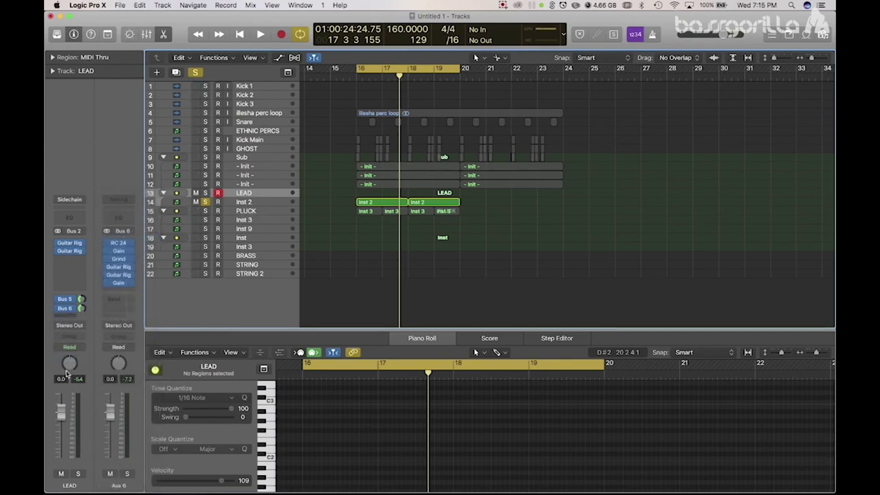
left_click(119, 268)
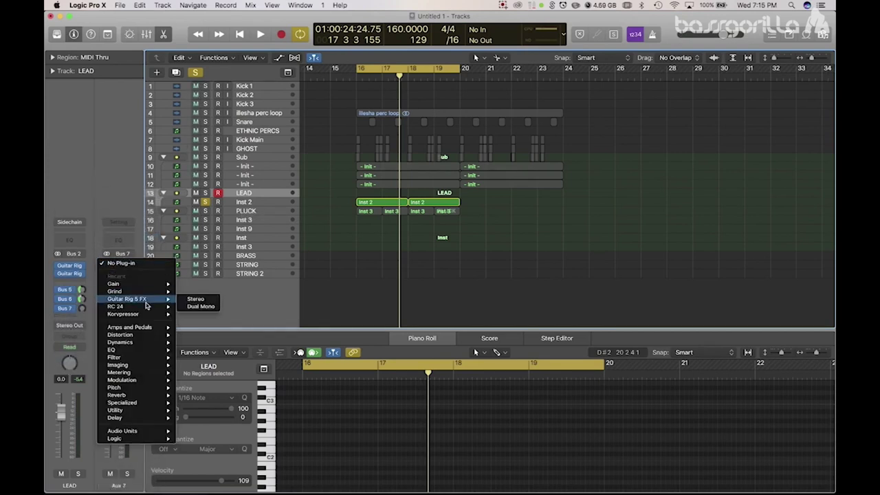
mouse_move(124, 430)
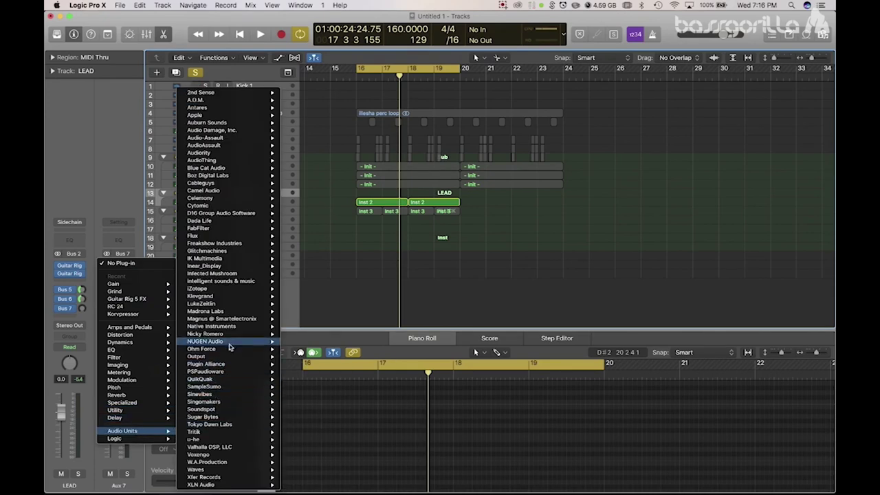
left_click(310, 342)
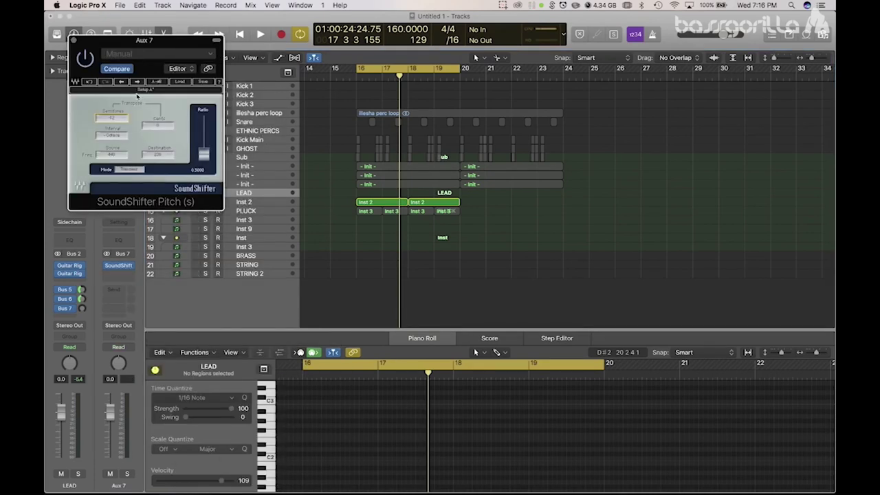
Step: Play the soloed lead and bring up LEAD's Bus 7 send to blend in the pitch-shifted signal
key("space")
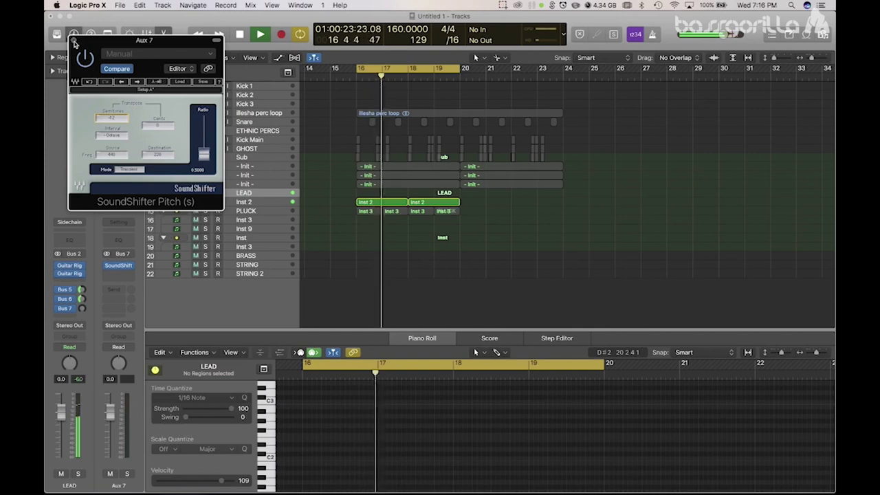
left_click(74, 41)
left_click_drag(82, 308, 80, 342)
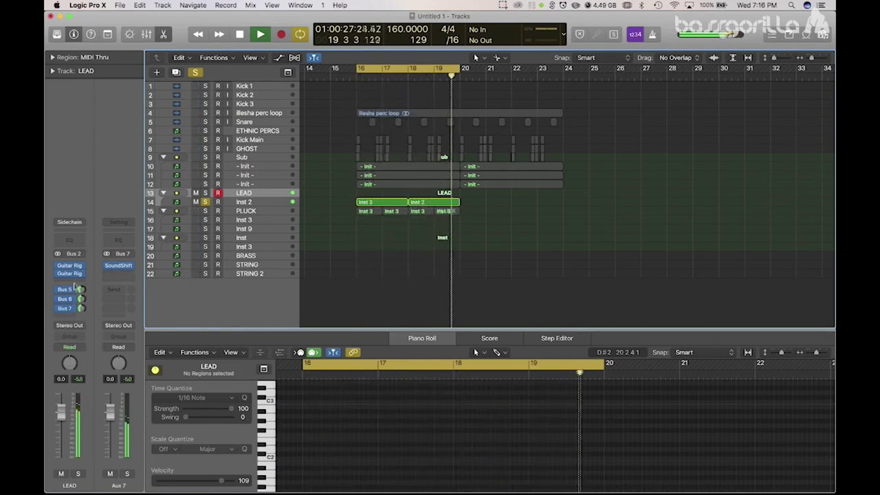
key("space")
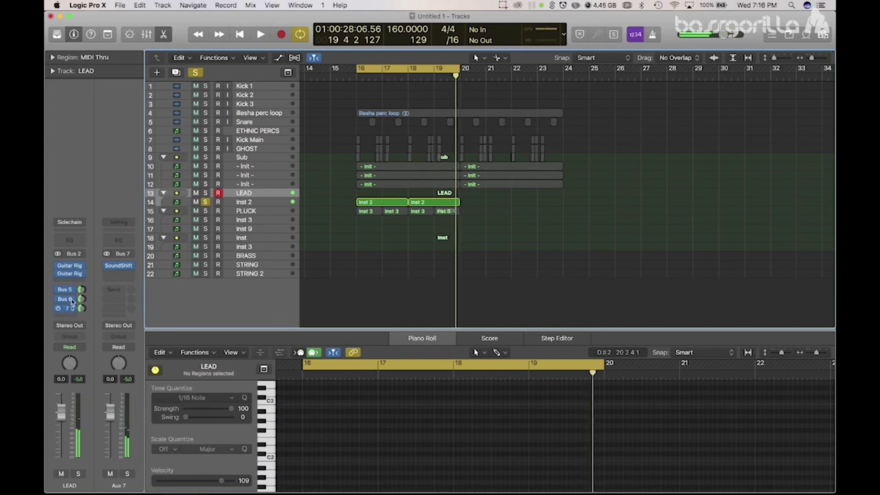
Step: Inspect the Guitar Rig modules on Aux 6 and the Inst 2 channel strip, returning to LEAD
left_click(69, 298)
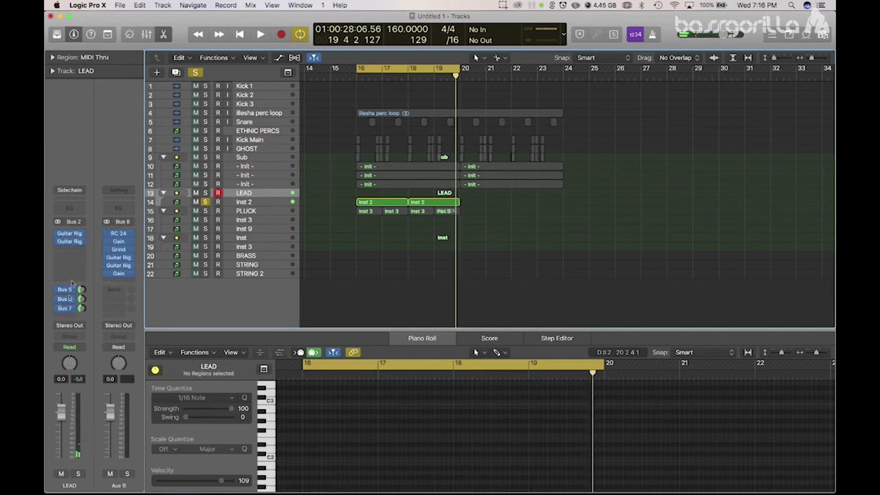
left_click(119, 259)
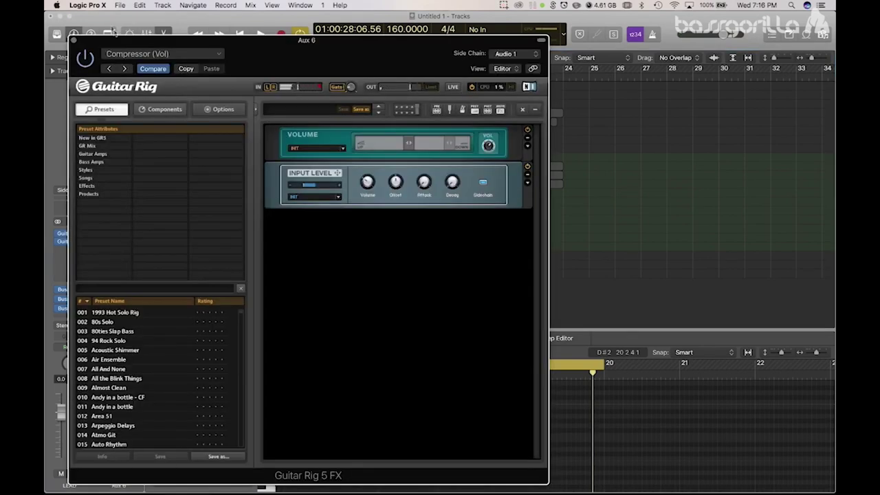
left_click(74, 40)
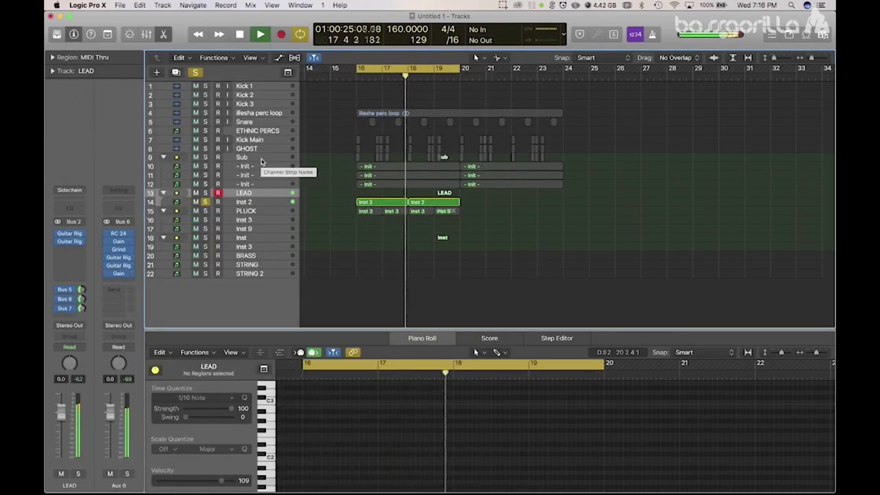
left_click(244, 204)
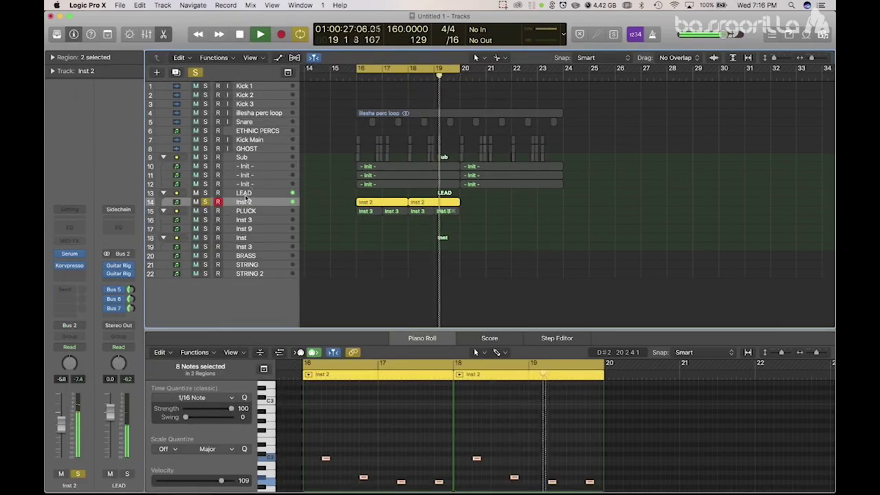
left_click(246, 194)
Step: Lower LEAD's Bus 6 send while the lead plays, with Aux 6's Grind open for reference
left_click(66, 299)
left_click(121, 251)
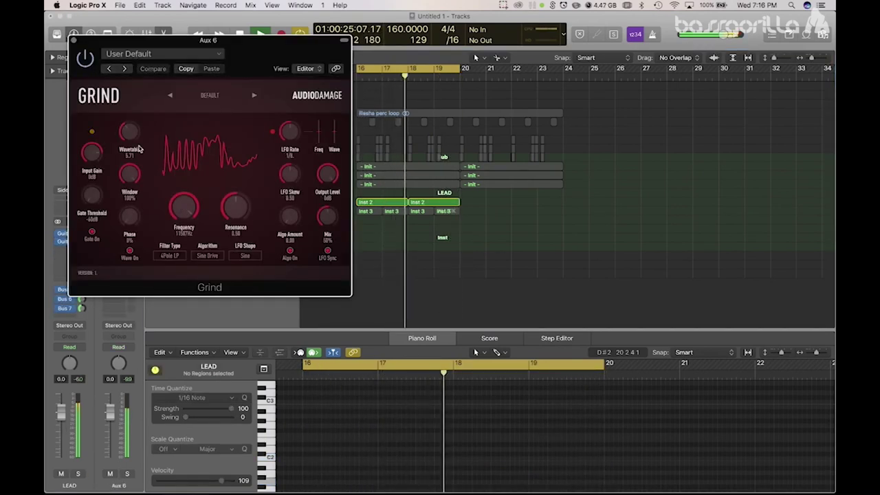
left_click_drag(204, 44, 504, 95)
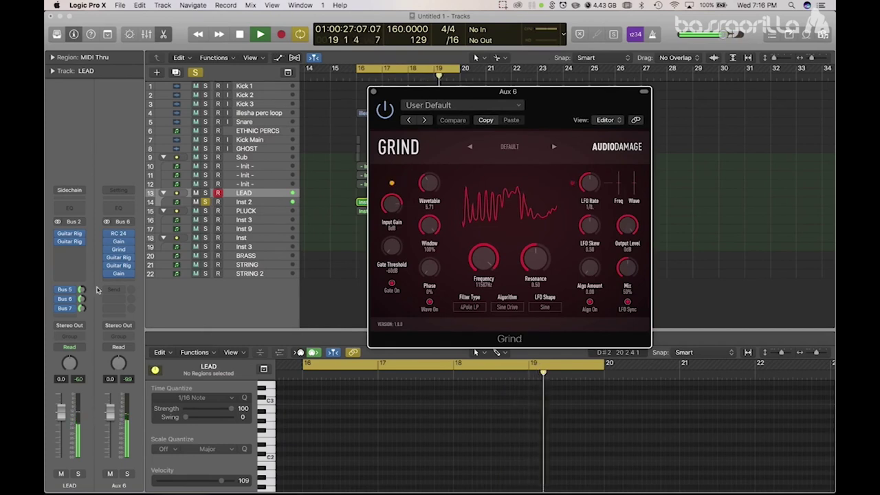
left_click_drag(82, 299, 83, 318)
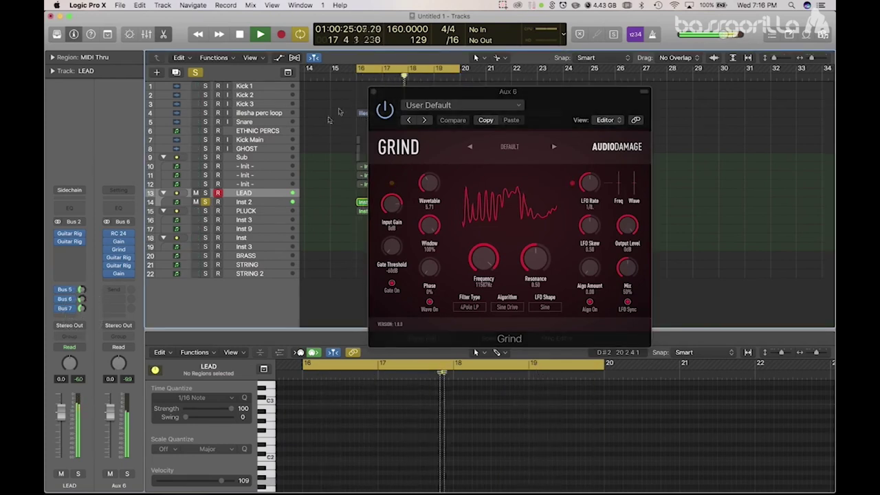
left_click(374, 92)
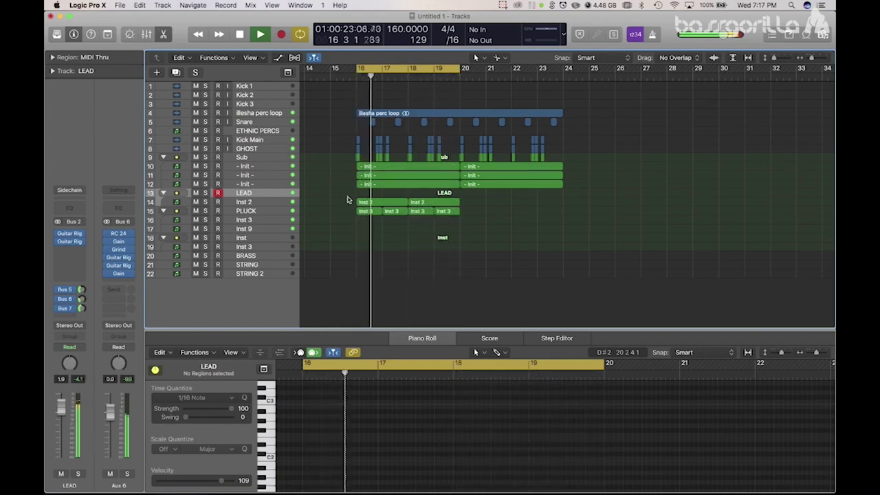
Step: Duplicate the Inst 2 track with its settings and copy both Inst 2 regions onto the new Inst 12 track
left_click(253, 203)
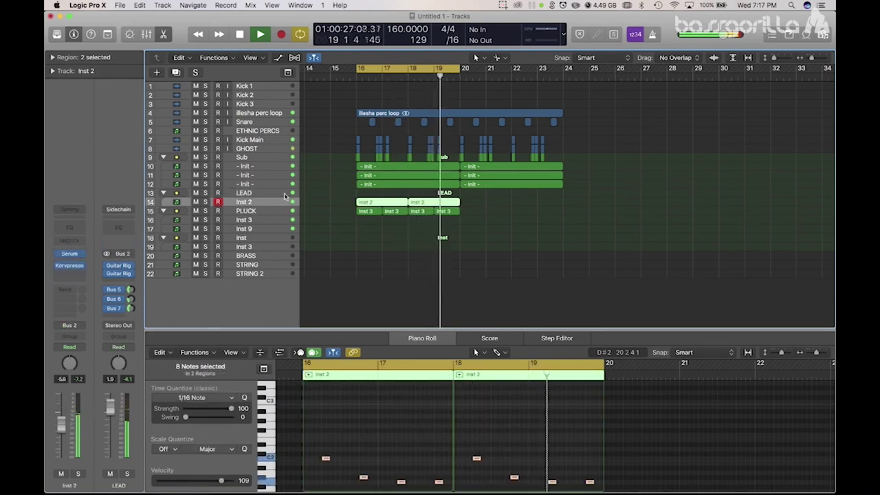
left_click(176, 72)
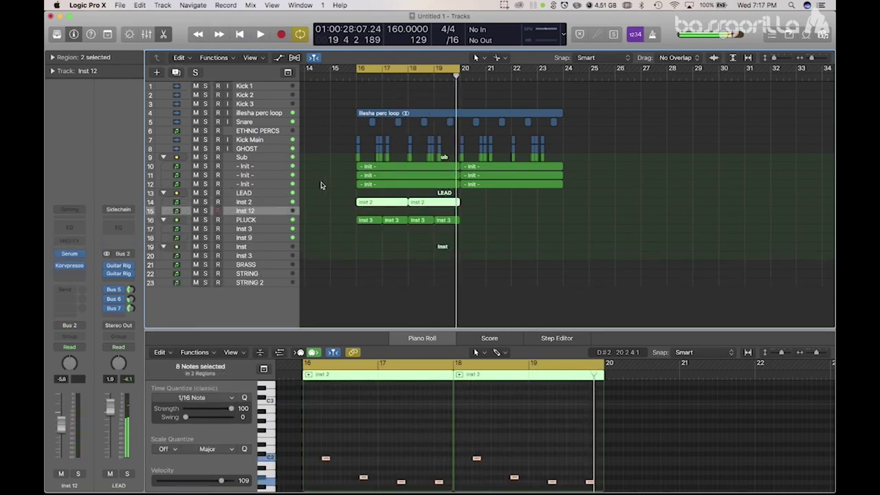
left_click_drag(395, 202, 394, 214)
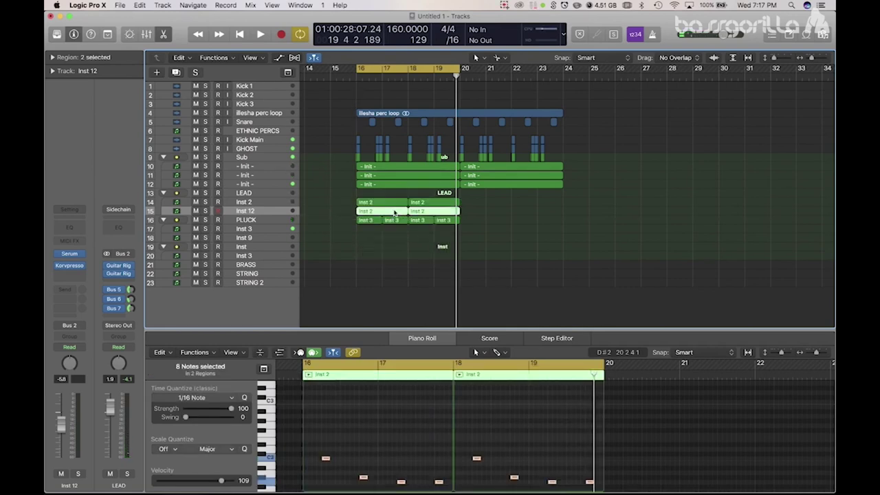
key("space")
Step: Enlarge the Piano Roll area and open Inst 12's Serum, placed clear of the track list
left_click_drag(341, 336, 349, 279)
left_click(68, 254)
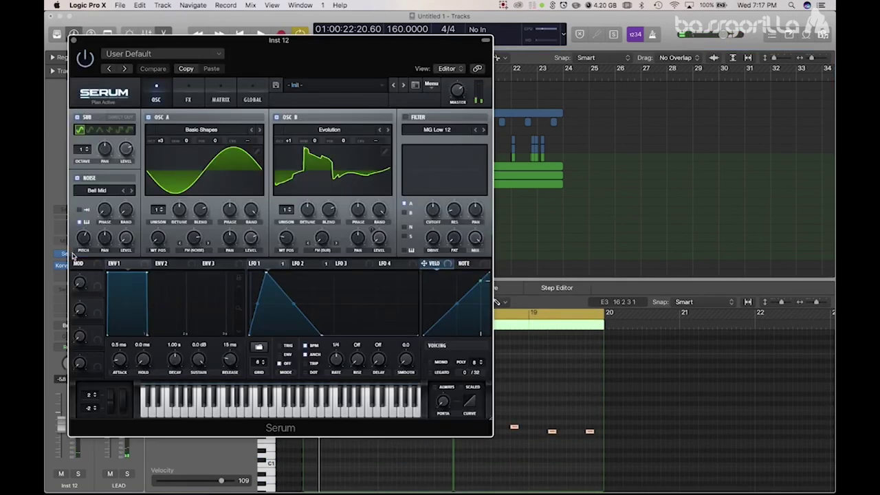
left_click_drag(248, 69, 252, 300)
Step: Remove Korvpressor from the Inst 2 channel strip and move the Serum window clear of the channel strips
left_click(259, 202)
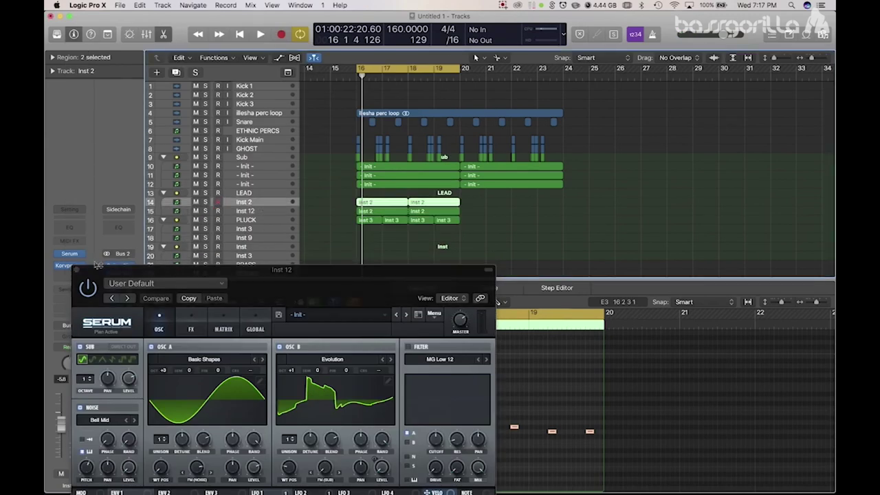
left_click_drag(101, 269, 101, 288)
left_click(82, 269)
left_click(86, 279)
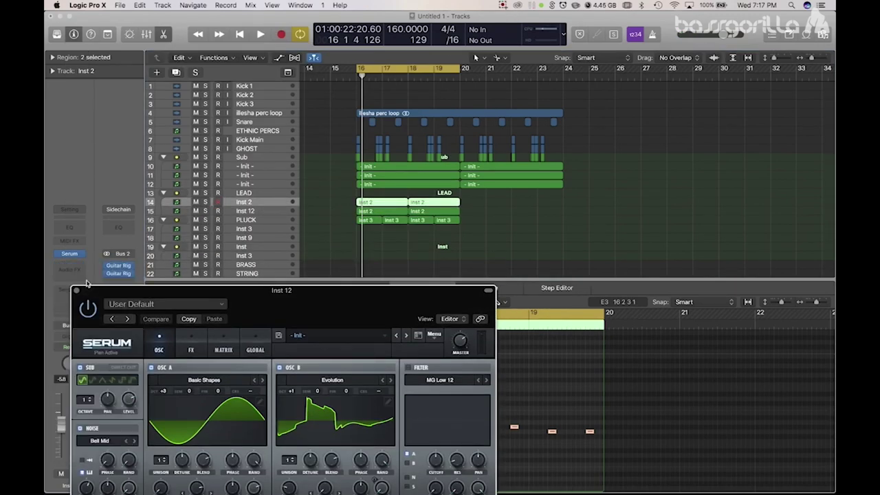
left_click_drag(237, 302, 559, 123)
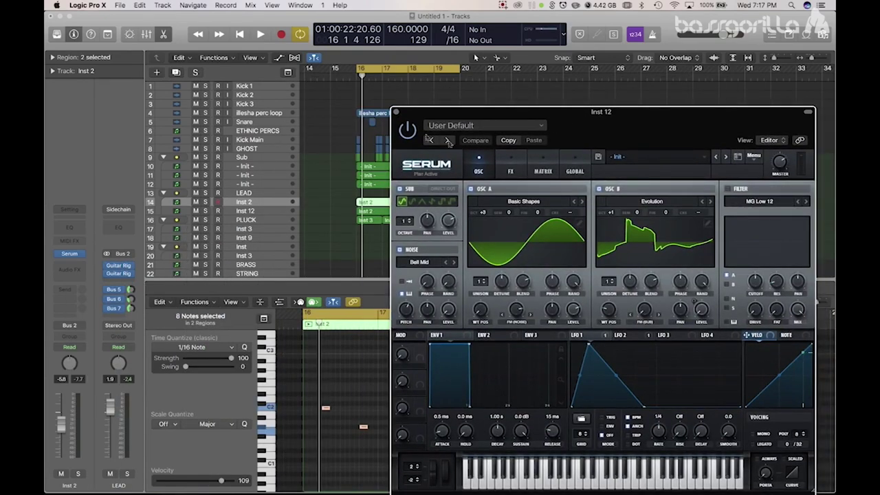
Step: Move Inst 12's first note earlier to 16 1 3 on A#1, then audition the result with Inst 12 soloed
left_click(395, 112)
left_click(292, 211)
left_click(326, 425)
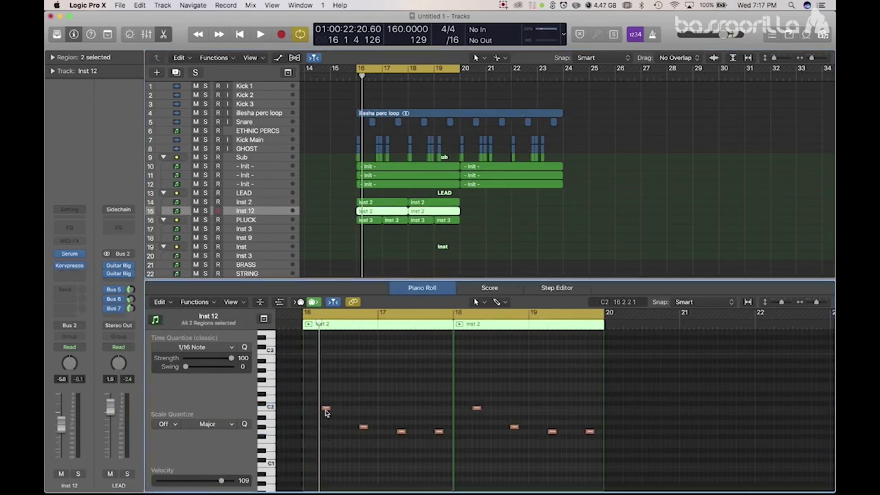
left_click_drag(326, 409, 316, 417)
key("space")
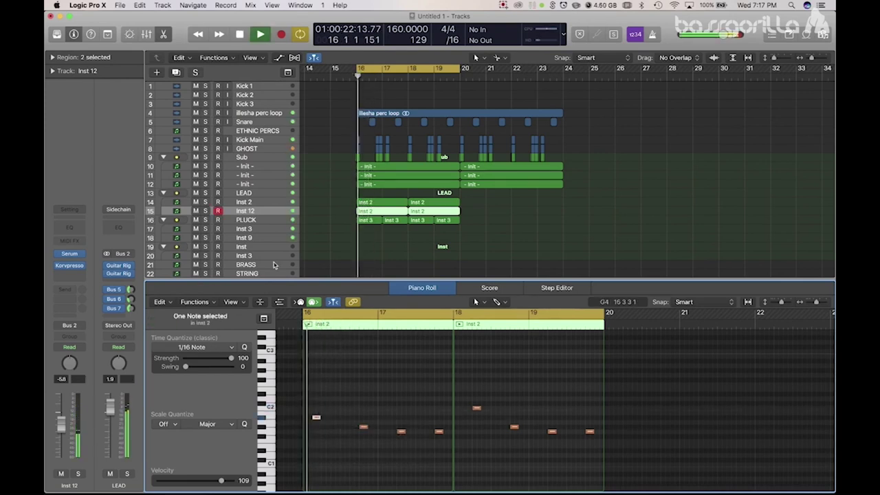
left_click(206, 211)
key("space")
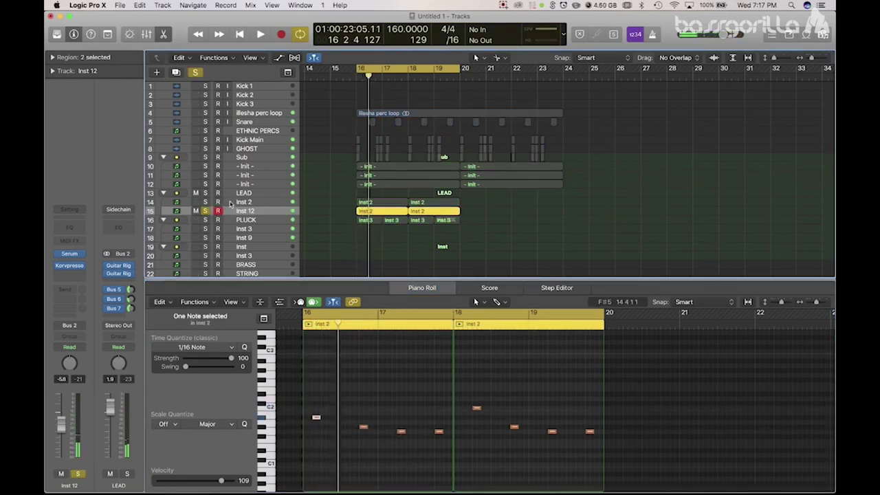
Step: Compare the LFO settings in the Serum instances on Inst 2 and Inst 12
left_click(227, 203)
left_click(76, 254)
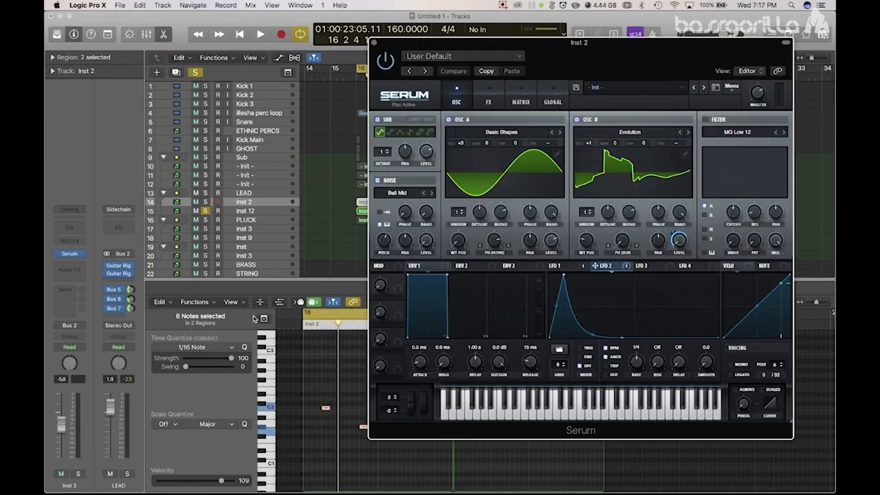
left_click(561, 266)
left_click(373, 44)
left_click(261, 213)
left_click(70, 254)
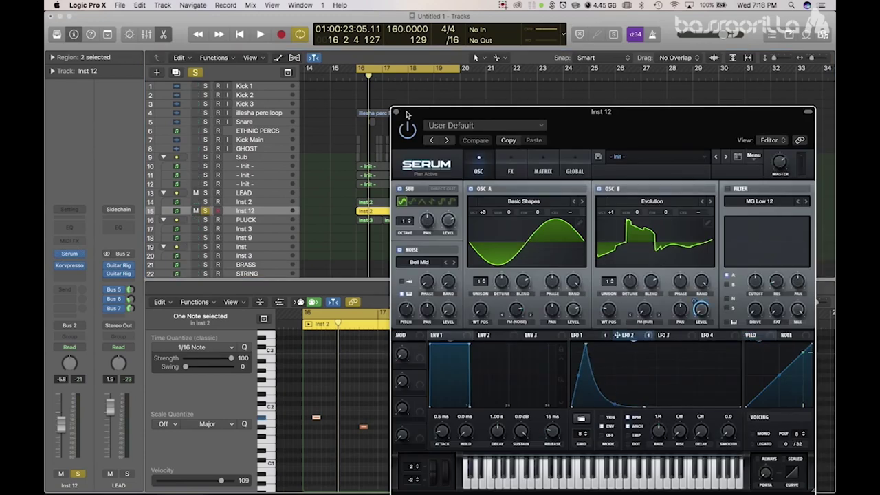
left_click(405, 114)
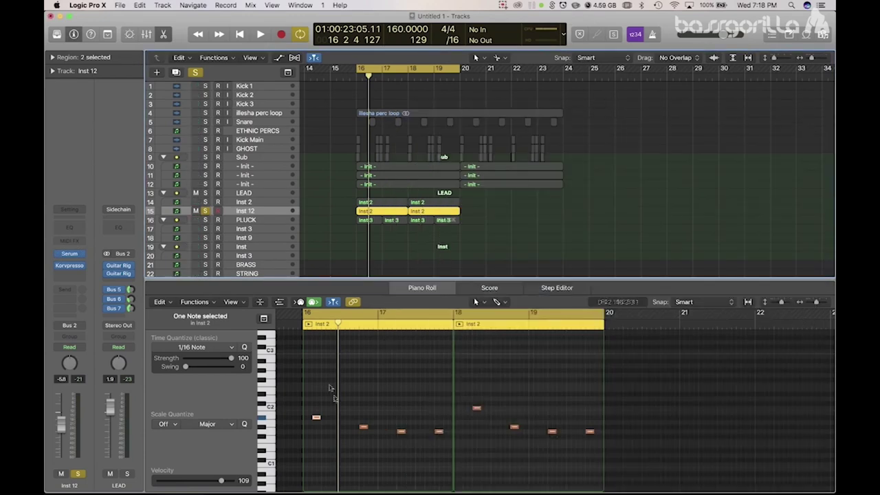
Step: Solo Inst 2 alongside Inst 12 and add an Inst 12 note at 16 3 3, placed on F#1
key("space")
left_click(205, 201)
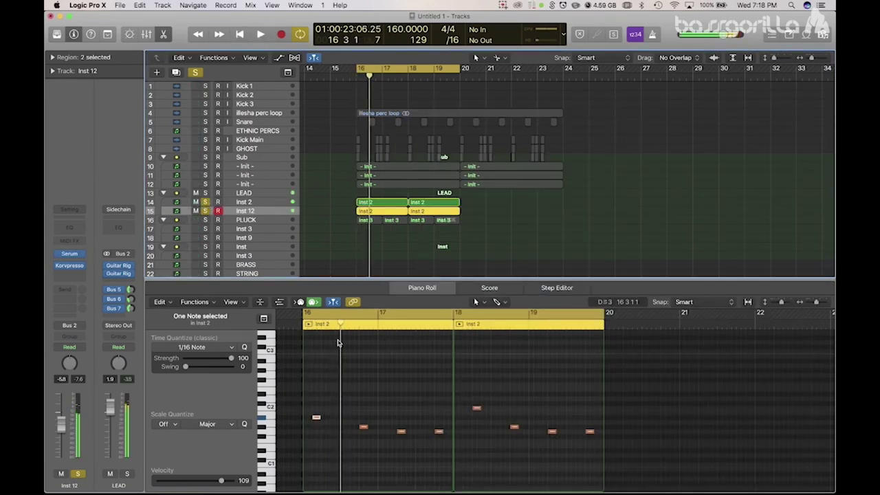
left_click(351, 432, "super")
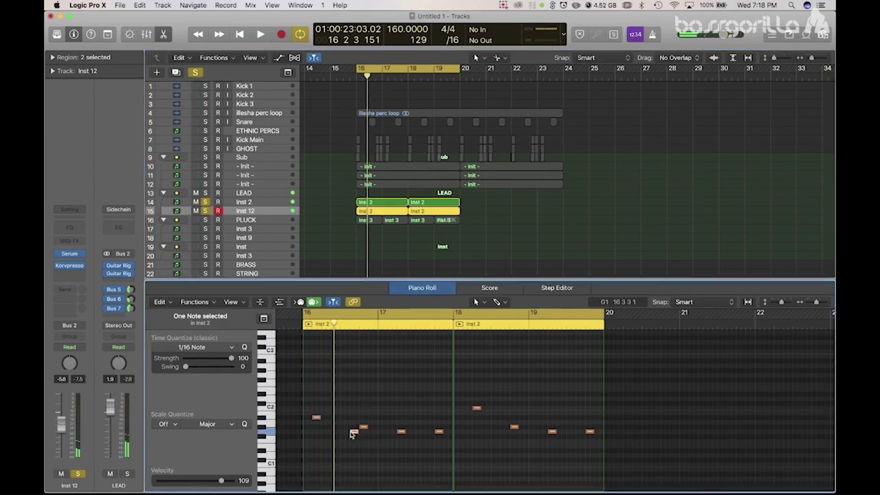
left_click_drag(355, 431, 348, 439)
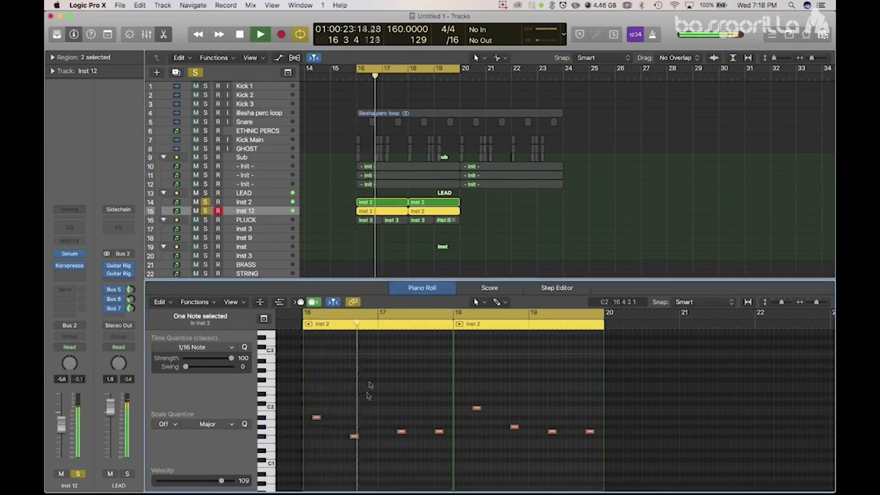
Step: Show the first Inst 2 and Inst 12 regions together and raise the note at 16 3 3 to G1
left_click_drag(350, 210, 366, 202)
left_click(353, 449)
left_click_drag(353, 437, 354, 434)
key("space")
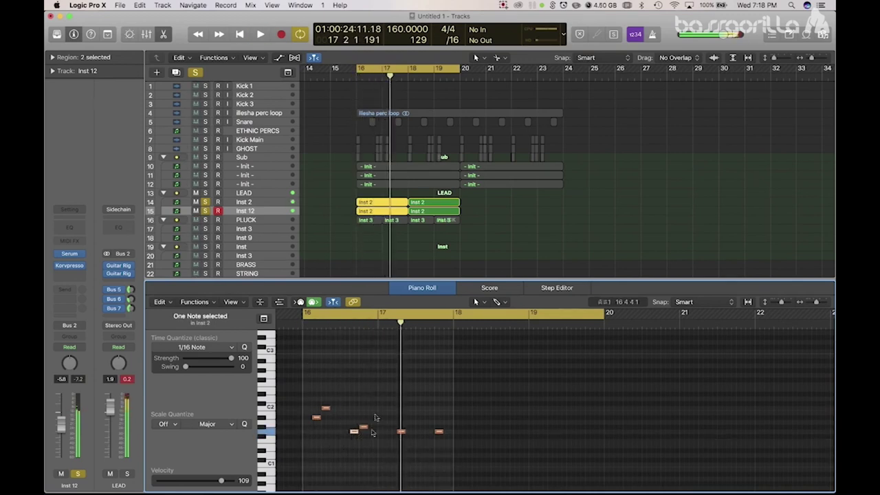
Step: Draw D#2, C2 and F1 notes around the start of bar 17, plus G1 and G#1 notes in its third beat, auditioning the phrase
key("space")
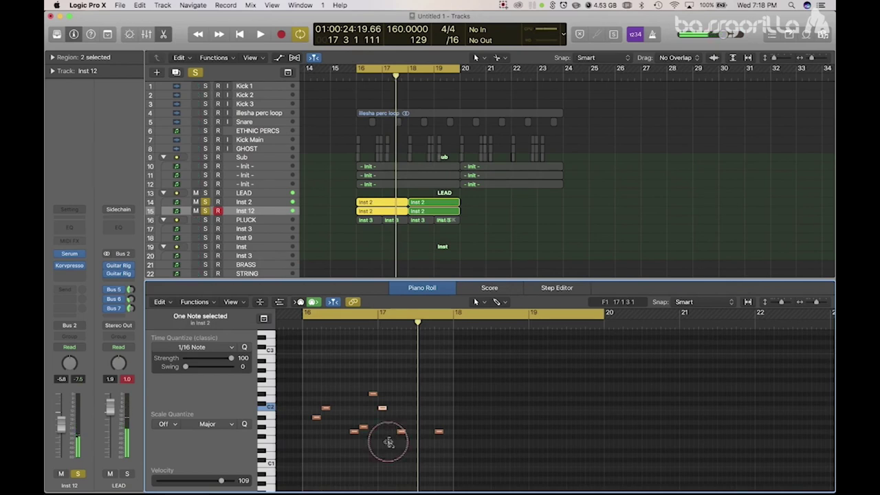
left_click(388, 442)
key("space")
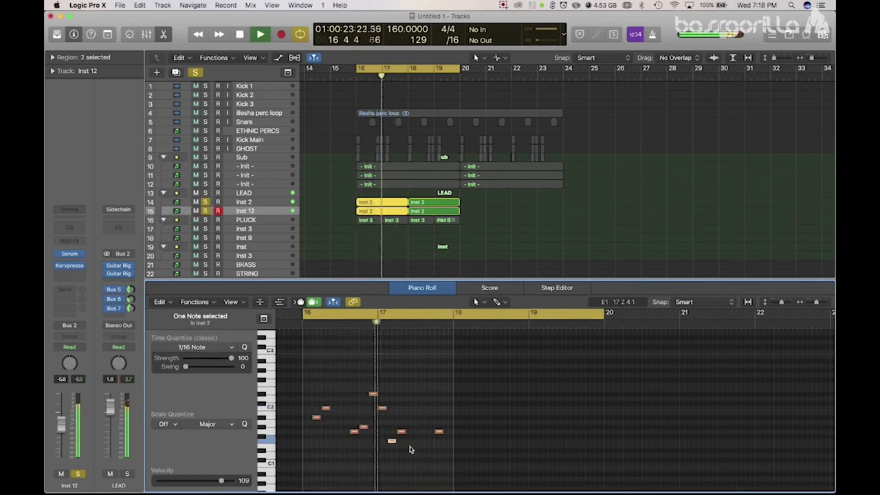
key("space")
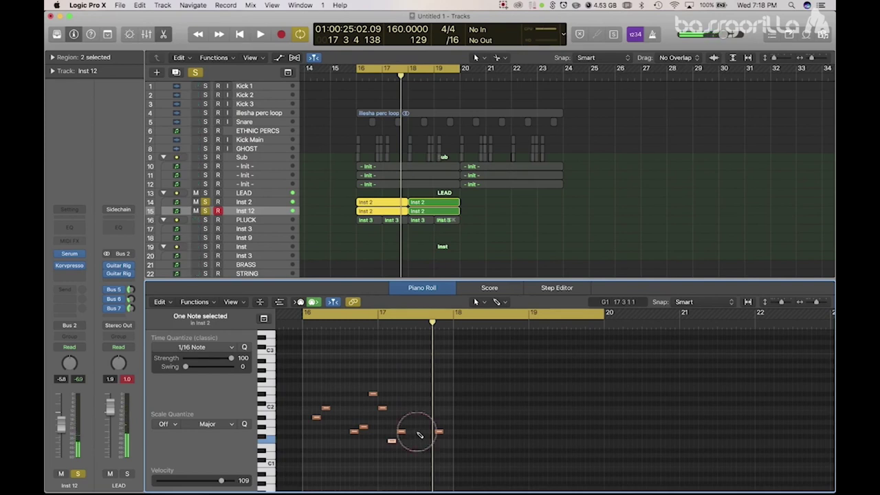
left_click(427, 428)
key("space")
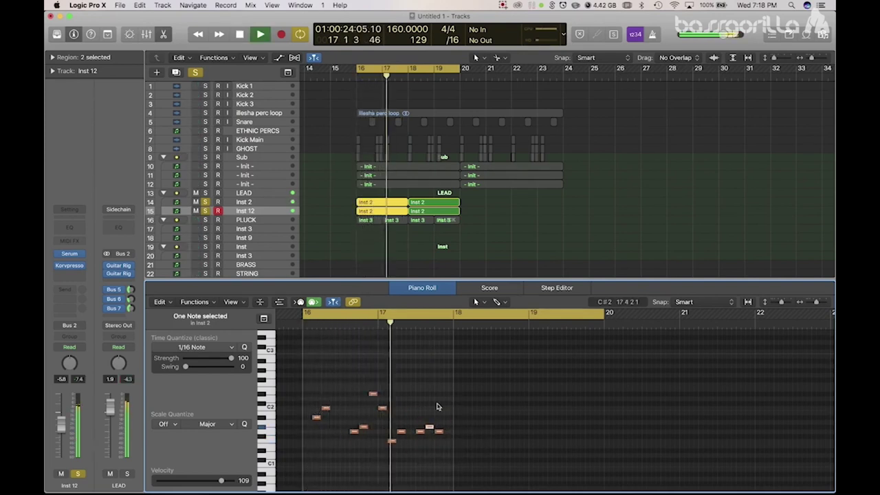
key("space")
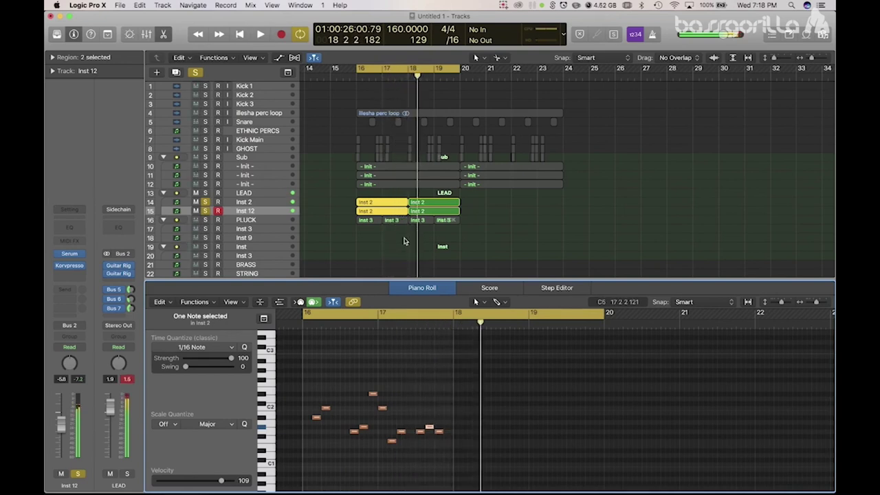
Step: Show all four Inst 2 and Inst 12 regions together and draw an A#1 note at 18 1 3 and a G1 note at 18 3 3
left_click_drag(464, 213, 433, 204)
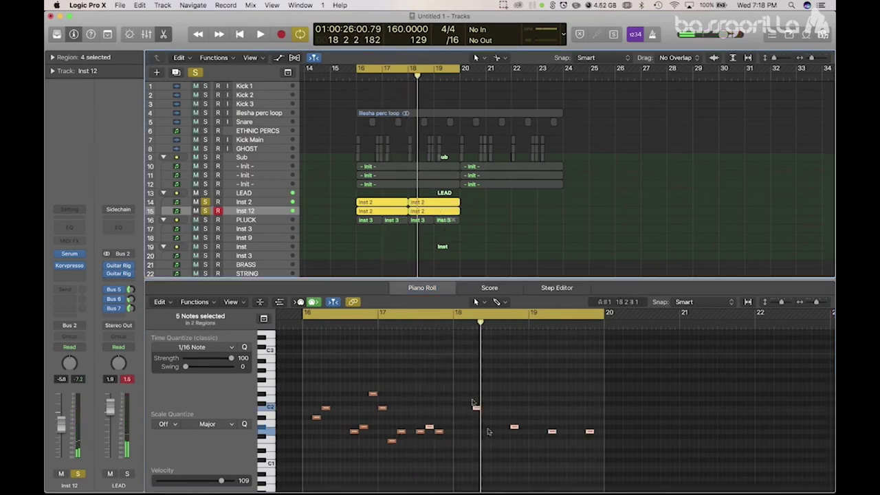
left_click(373, 202)
left_click_drag(345, 219, 436, 205)
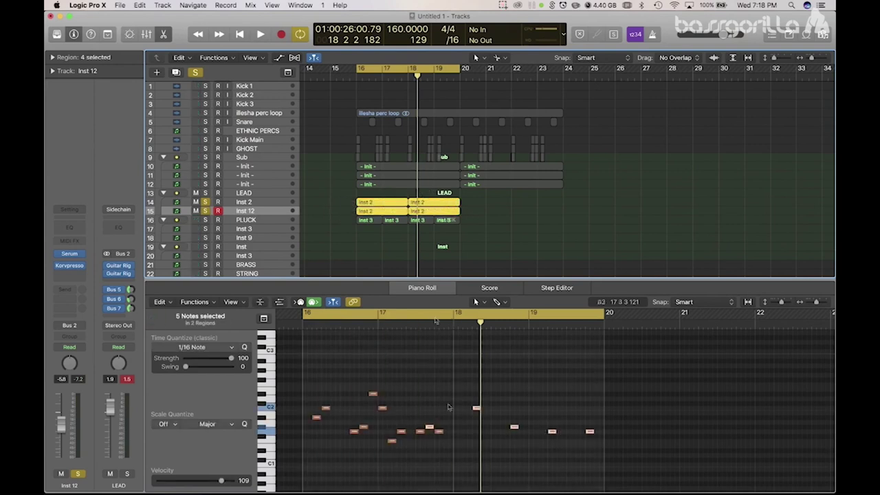
left_click(468, 417)
key("space")
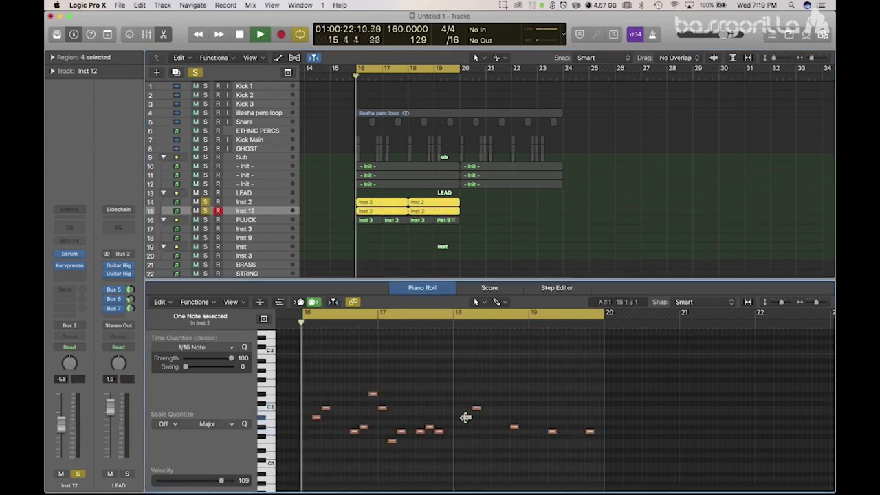
left_click(503, 433, "super")
scroll(497, 378, "right", 3)
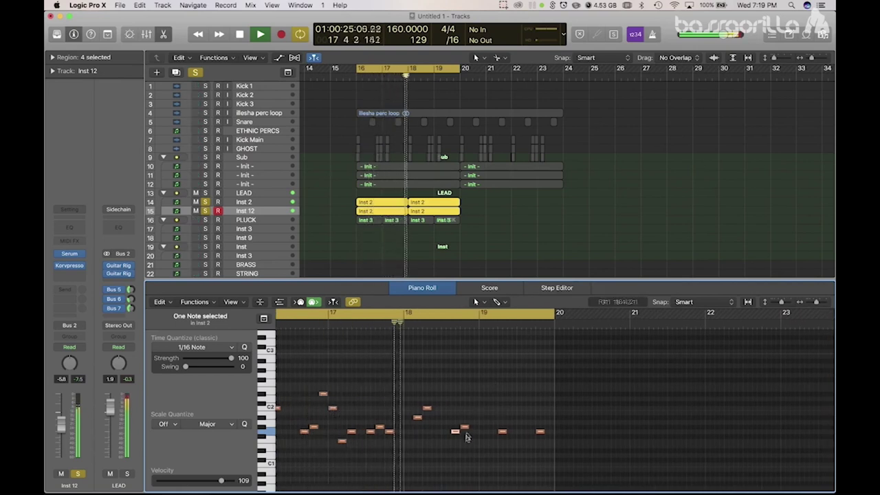
Step: Draw D#2, C2, F1 and two G#1 notes from 18 4 3 to the end of bar 19 and play the phrase
key("space")
left_click(472, 393, "super")
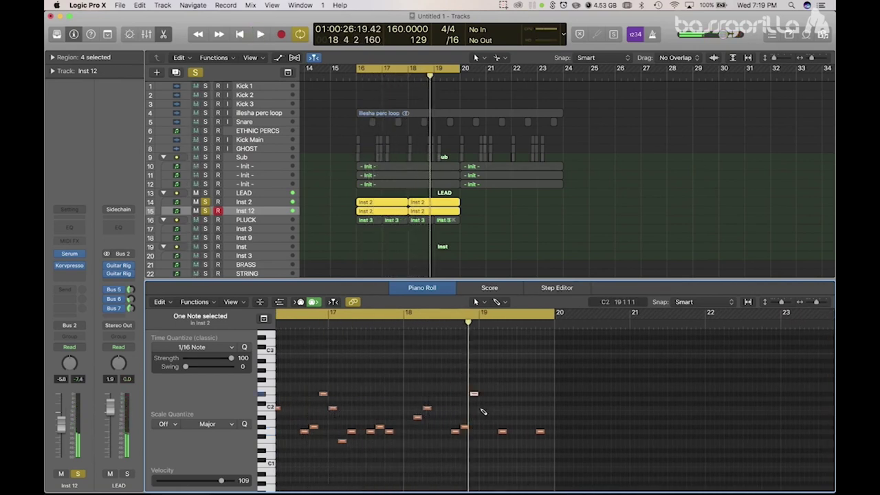
left_click(491, 440, "super")
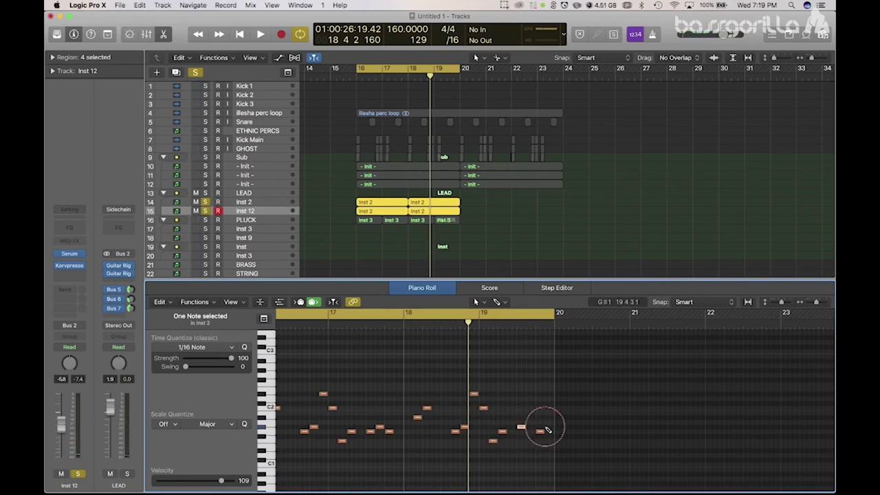
key("space")
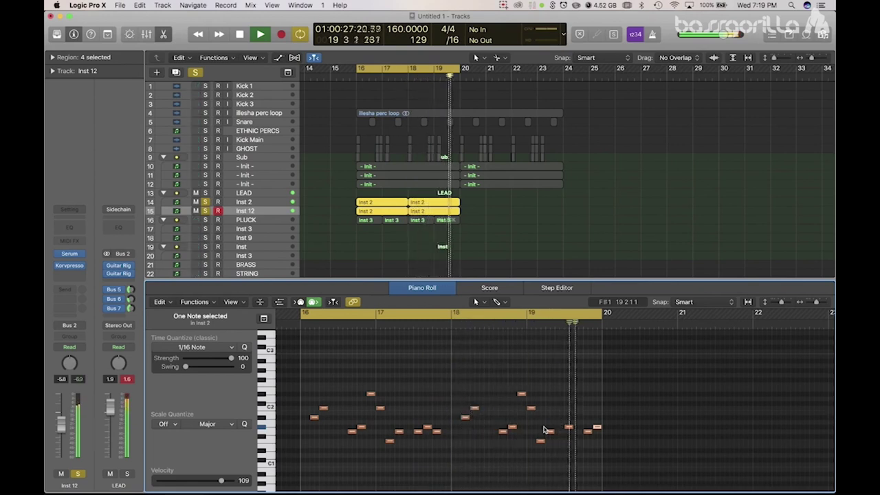
Step: Unsolo the lead tracks and display only Inst 12's two regions in the Piano Roll
left_click(207, 211)
left_click_drag(330, 214, 454, 201)
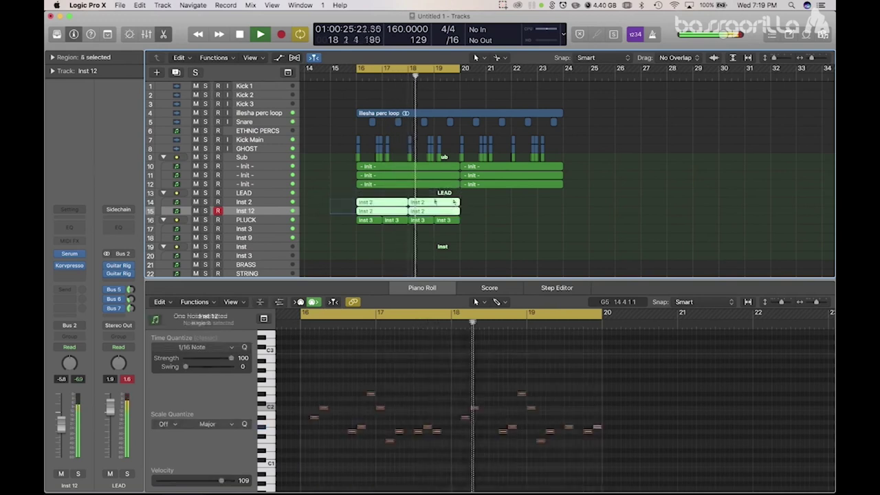
left_click(377, 207)
left_click(330, 208)
left_click(263, 213)
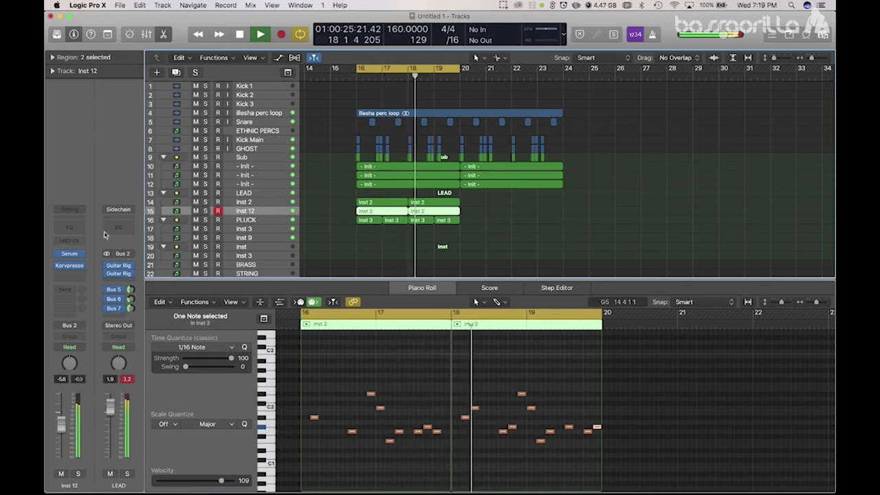
Step: Open Inst 12's Serum and the Musical Typing keyboard, positioned so Serum's oscillator controls stay clear
left_click(71, 255)
left_click_drag(556, 143, 522, 98)
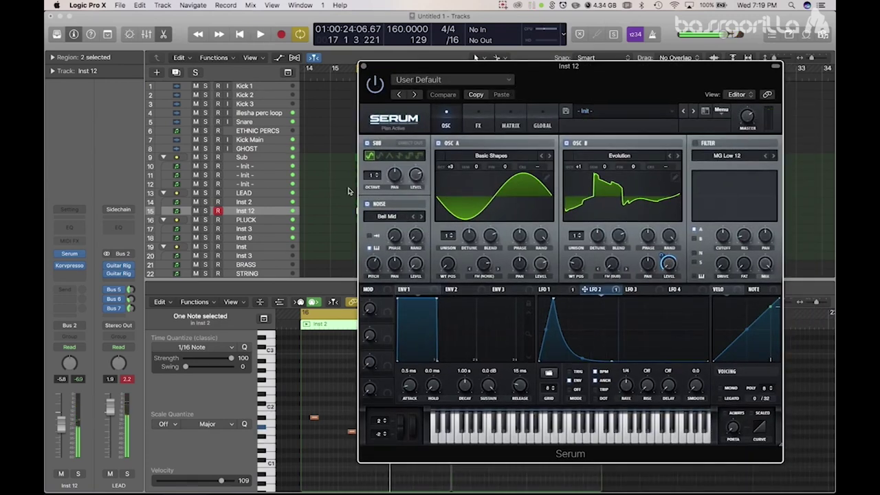
key("super+k")
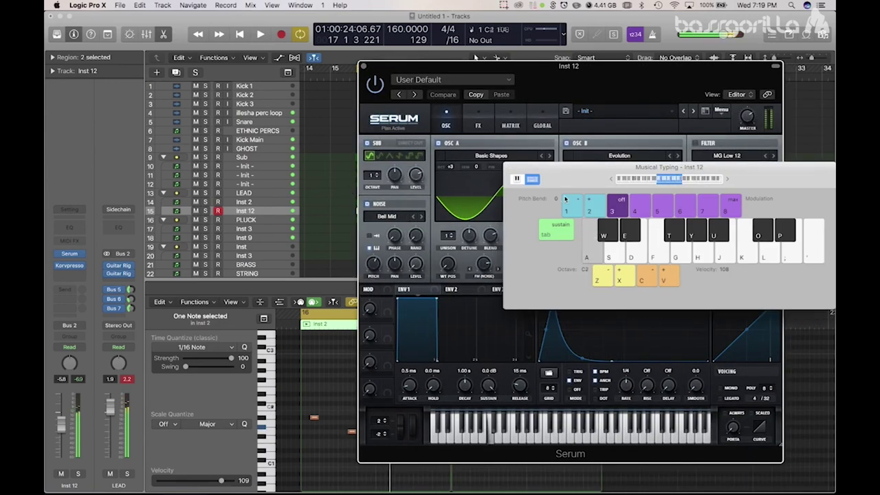
left_click_drag(571, 182, 172, 356)
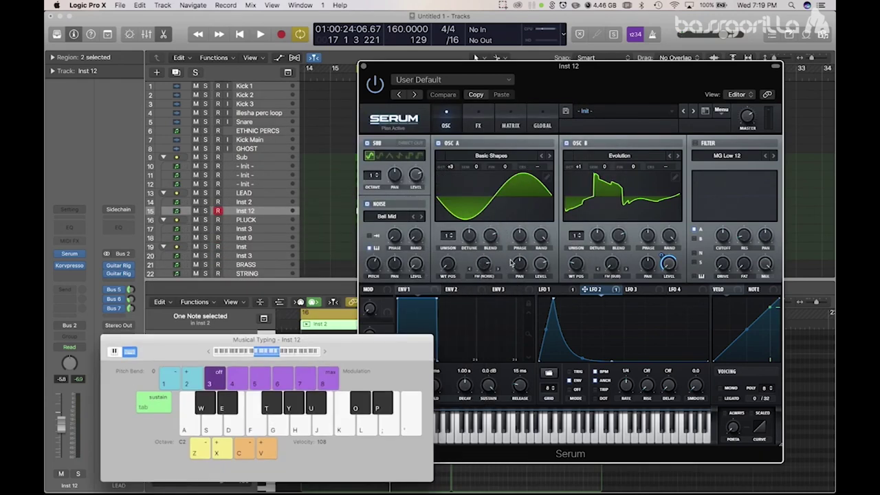
Step: Try oscillator B's FM (Sub) control in Inst 12's Serum while auditioning notes
left_click(613, 264)
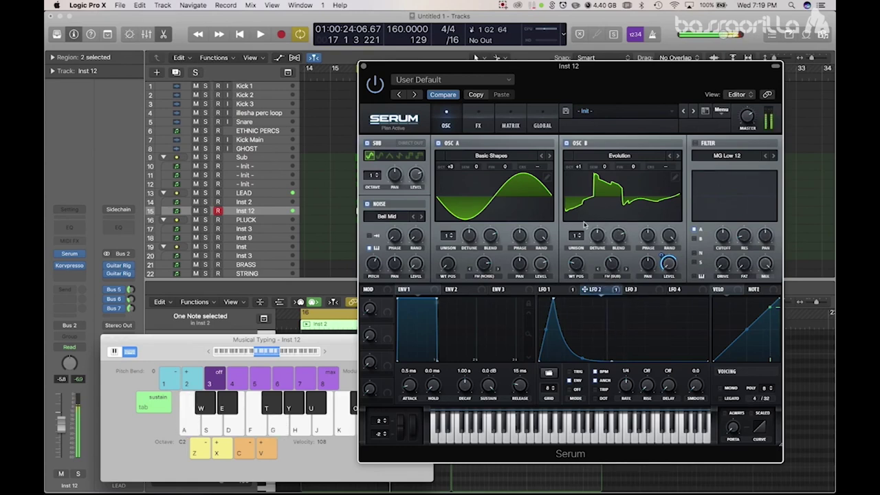
key("k")
key("a")
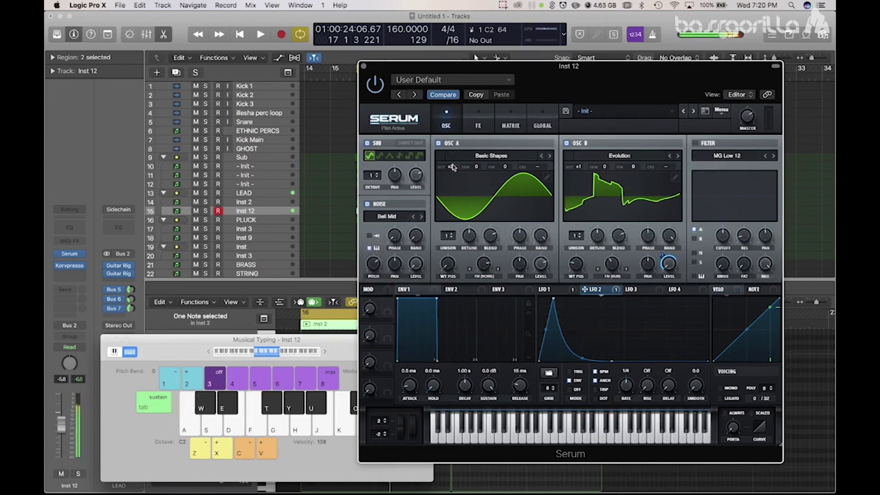
Step: Set oscillator A's octave to +1 in Inst 12's Serum while auditioning C2
key("a")
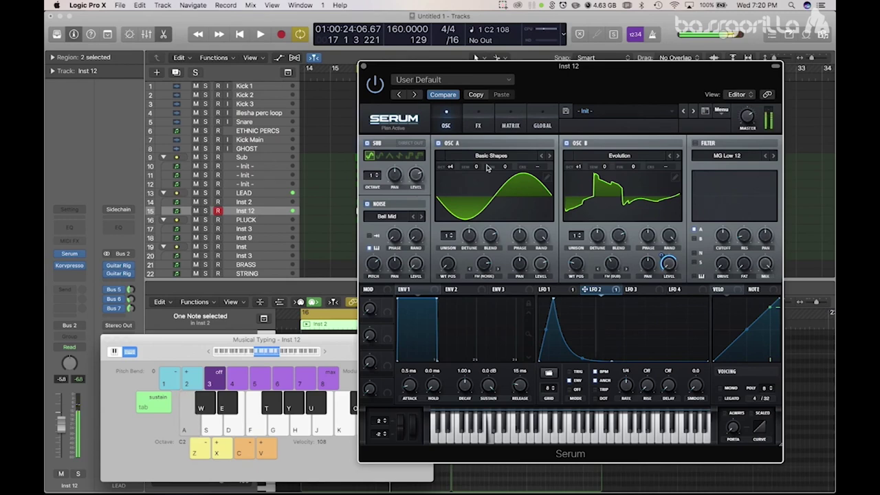
key("a")
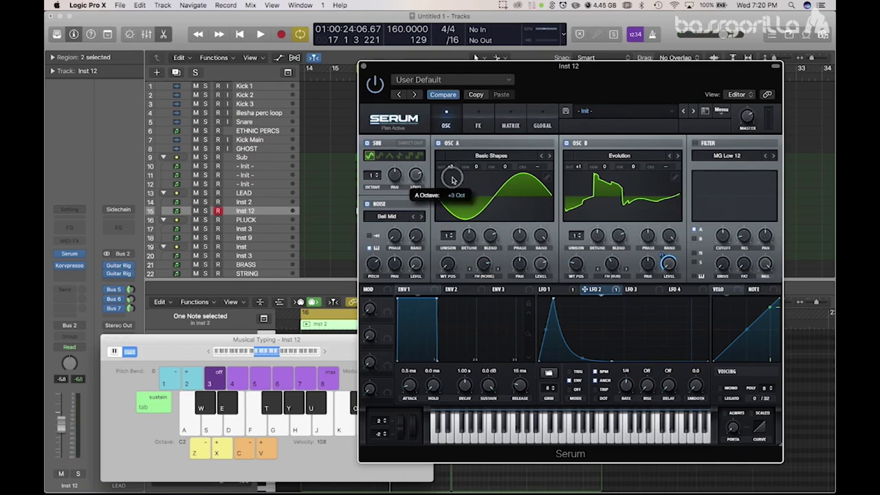
left_click_drag(451, 197, 452, 207)
key("a")
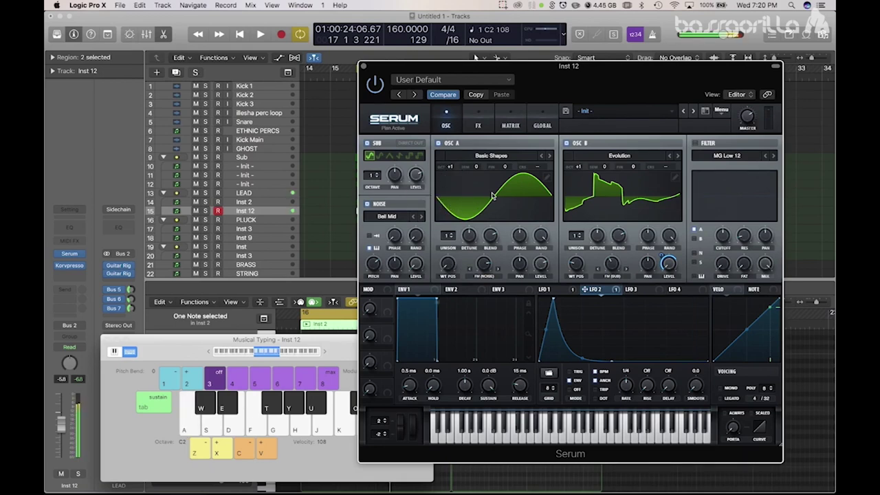
Step: Set oscillator B's octave to +4 and audition Inst 12 alone and within the full loop
left_click(581, 167)
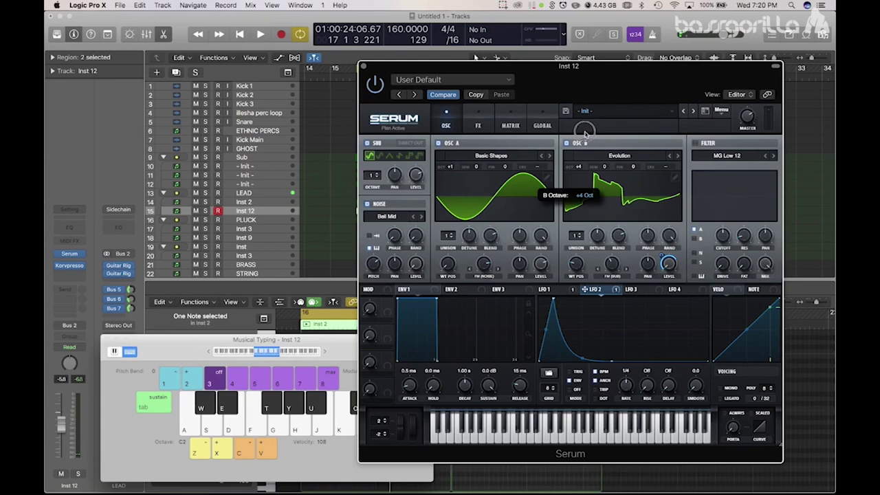
key("a")
key("space")
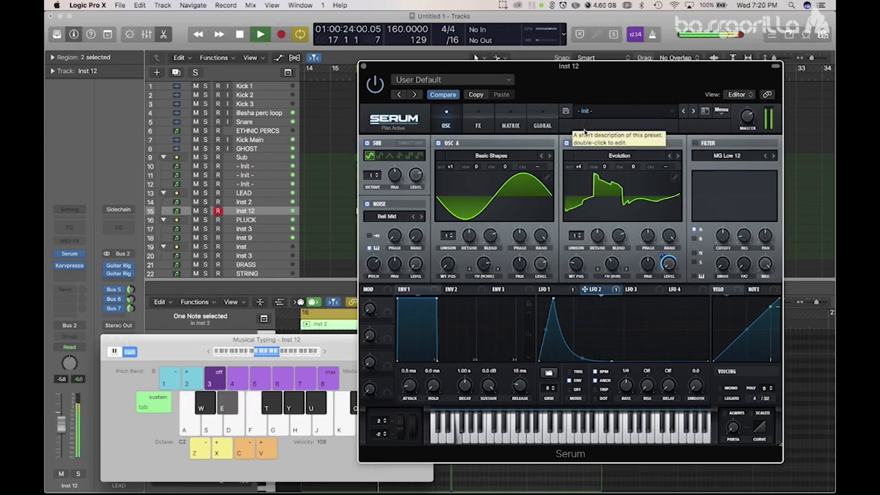
key("space")
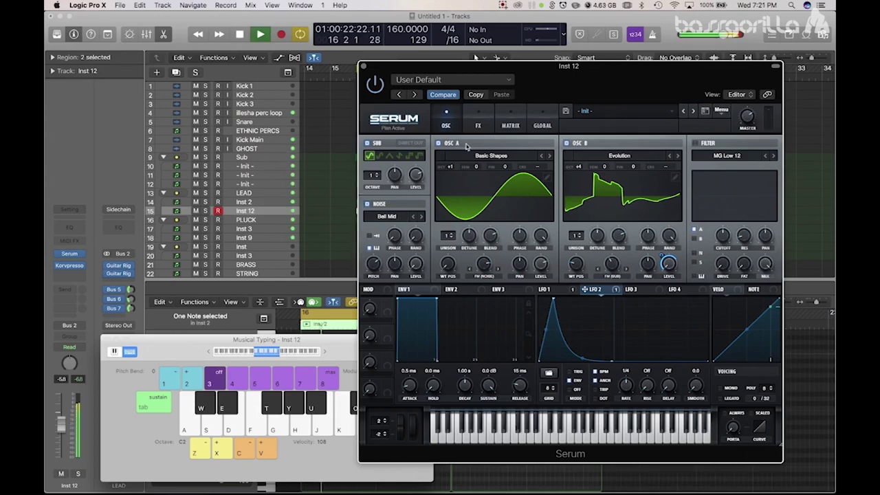
Step: Adjust LFO 1's decay curve in Inst 12's Serum during playback, and close Serum and the Musical Typing keyboard
left_click_drag(541, 87, 552, 66)
left_click(562, 269)
left_click_drag(594, 317, 596, 321)
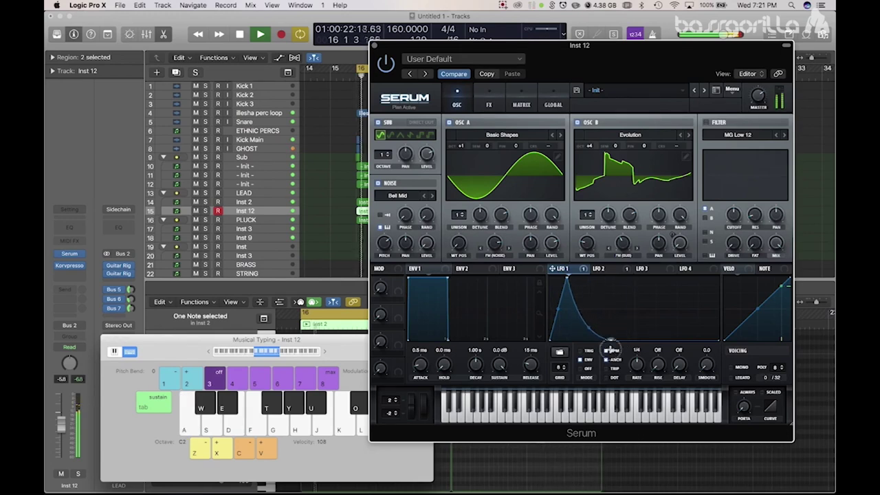
key("space")
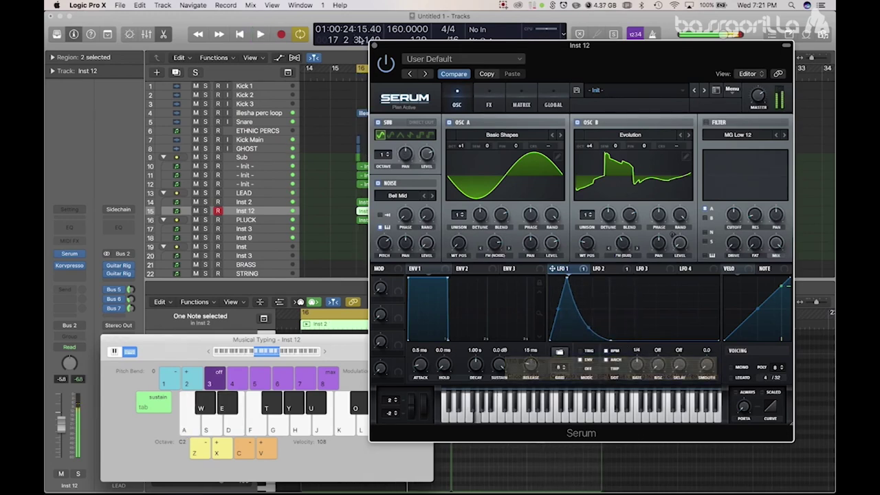
left_click(374, 46)
left_click(106, 340)
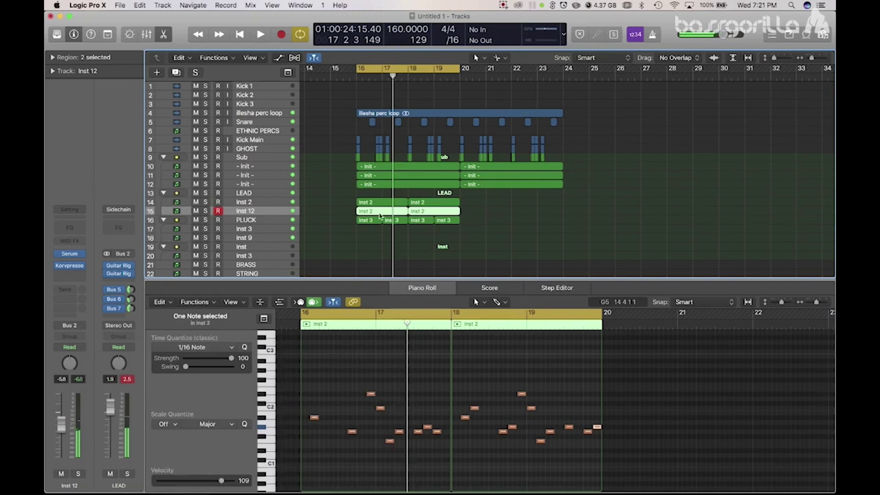
Step: Remove Korvpresso from Inst 12's channel and raise the LEAD stack's volume to 2.3 dB while the loop plays
left_click(352, 216)
key("space")
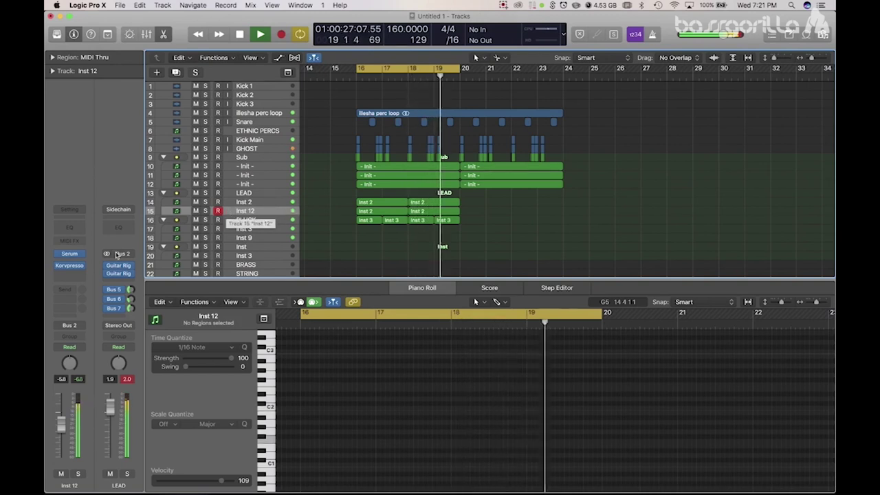
left_click(88, 266)
left_click(75, 268)
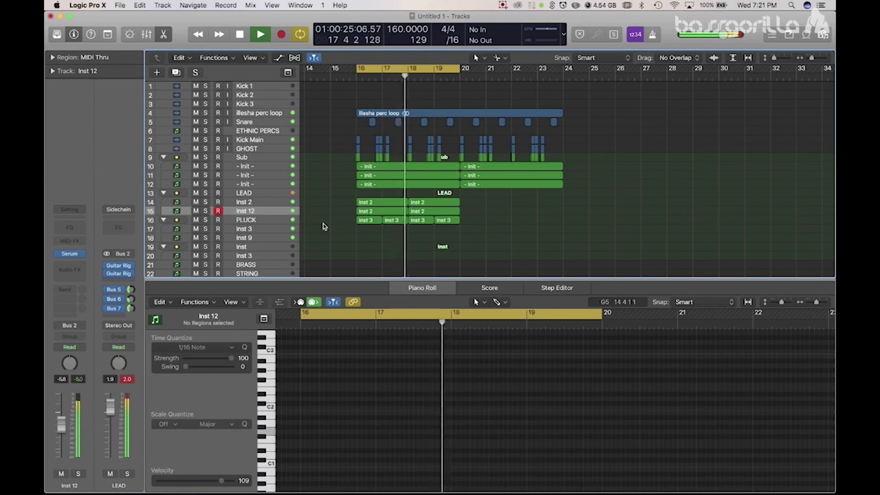
left_click(244, 193)
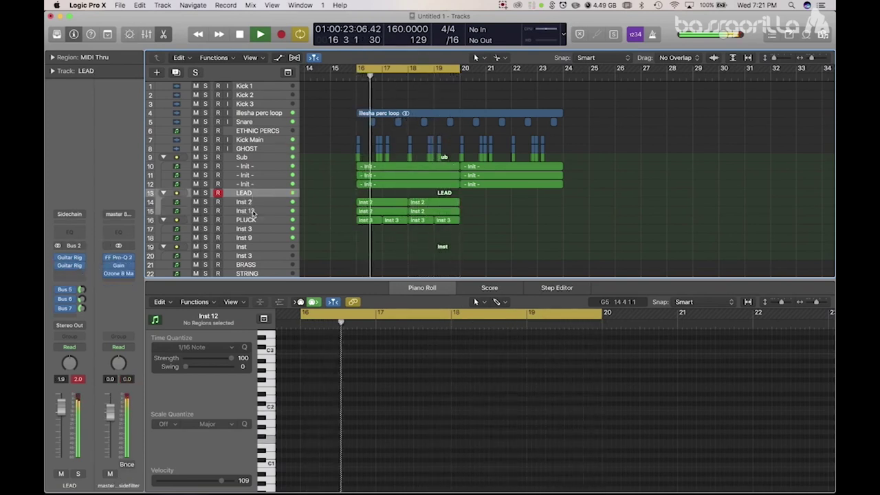
left_click_drag(62, 408, 62, 406)
Step: Solo Inst 2 and reshape LFO 1 in its Serum into a longer, outward-bulging decay, returning to the full loop
left_click(226, 204)
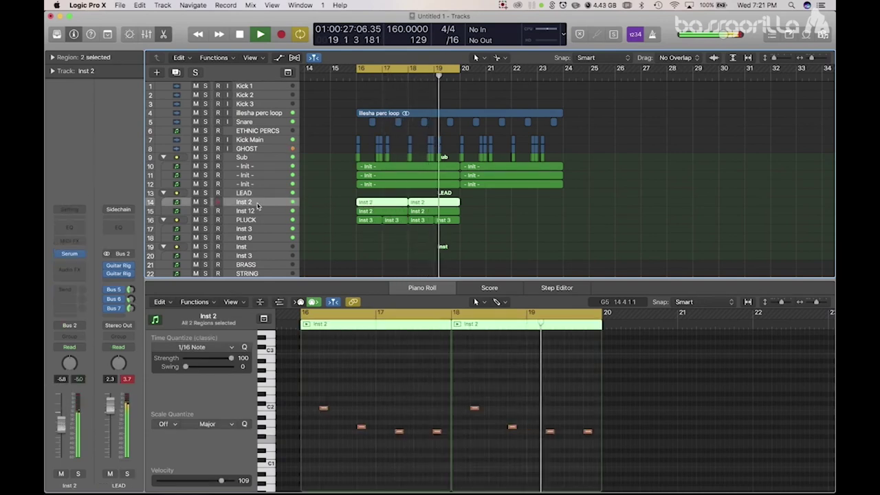
left_click(206, 202)
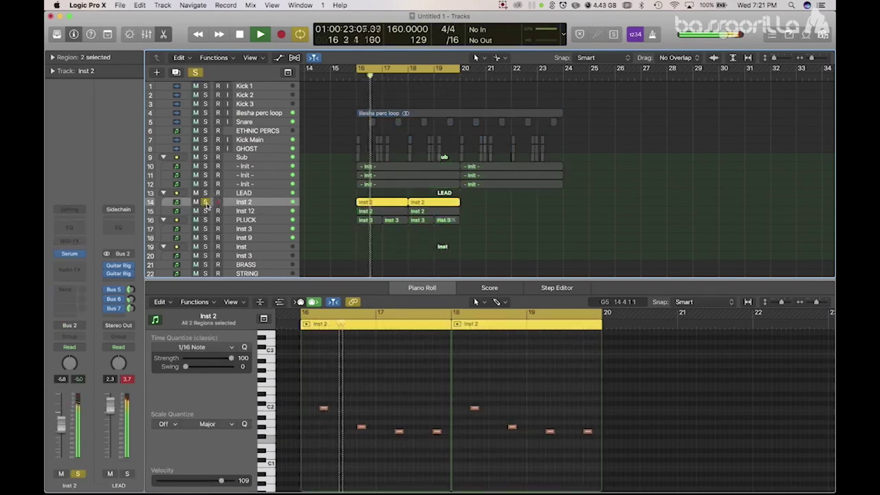
left_click(71, 255)
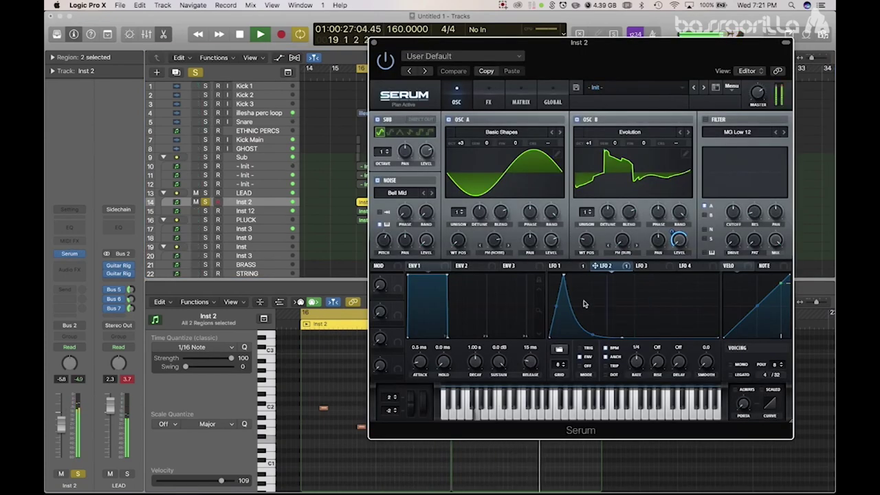
left_click(568, 268)
left_click_drag(594, 307, 594, 291)
left_click_drag(622, 337, 638, 342)
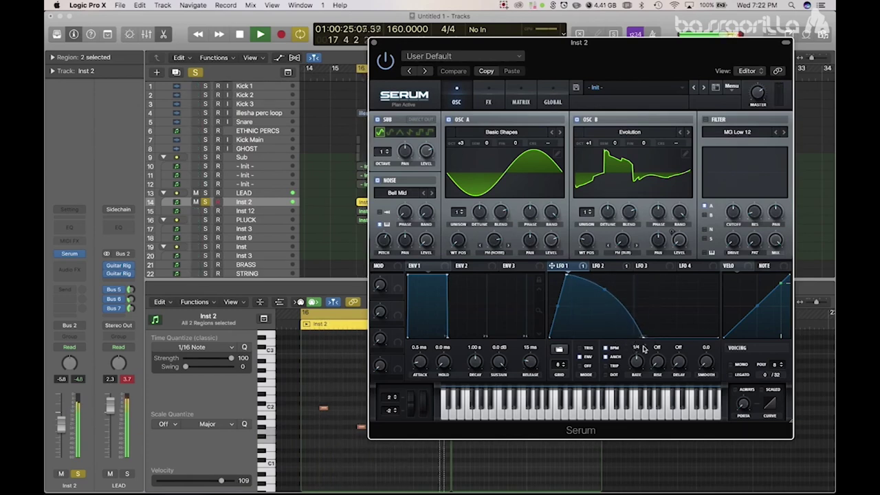
left_click(373, 44)
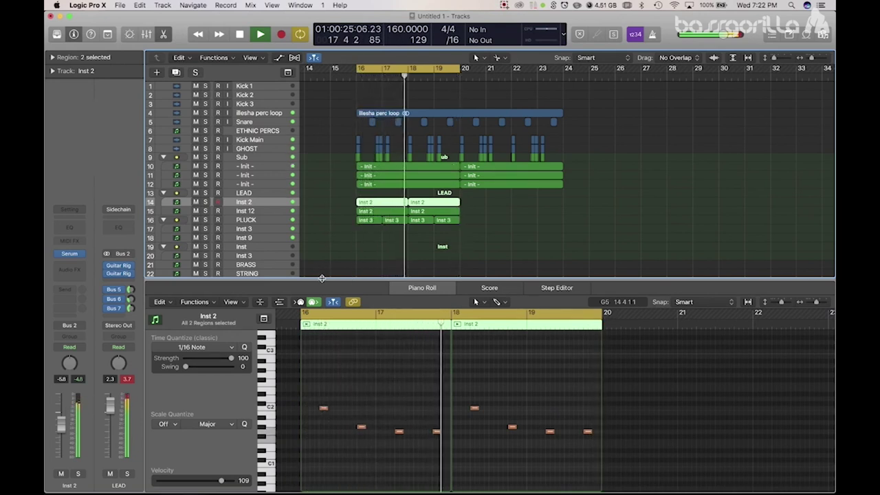
Step: Set Inst 12's volume to -3.5 dB and hide the Piano Roll
key("Down")
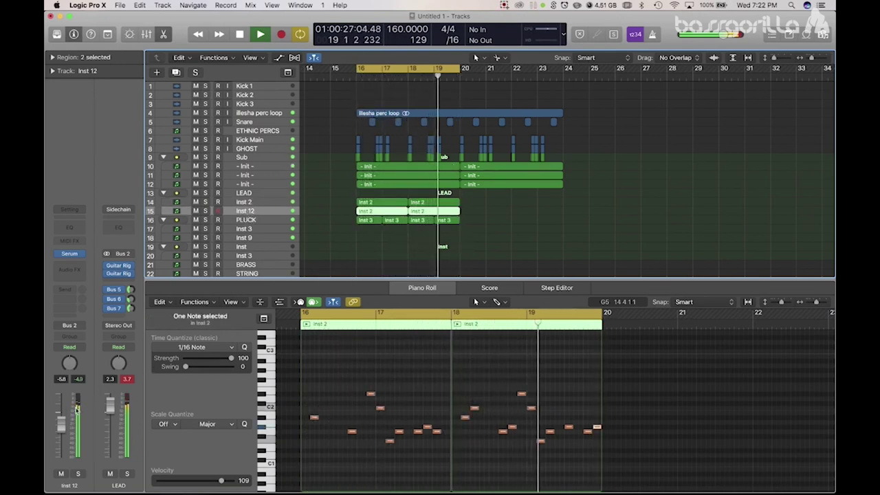
left_click_drag(62, 424, 62, 410)
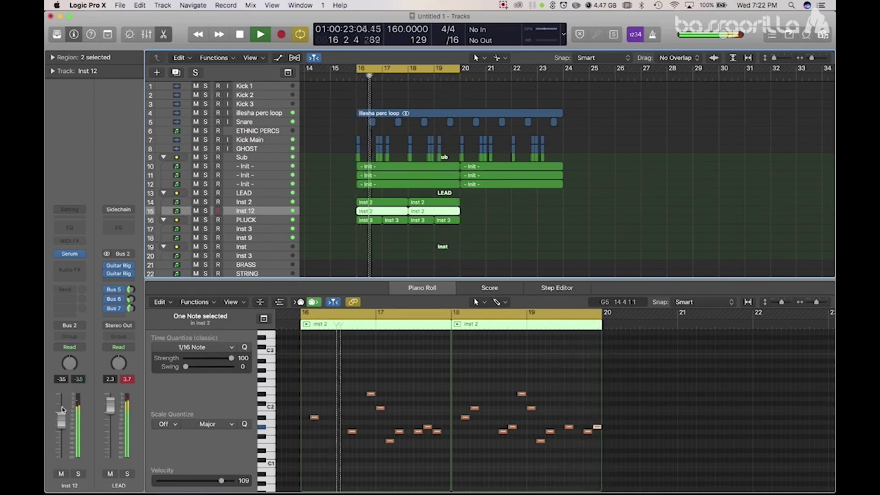
key("p")
Step: Copy the Inst 2, Inst 12 and Inst 3 regions from bars 16–20 to bars 20–24 and turn off cycle playback
scroll(351, 272, "left", 5)
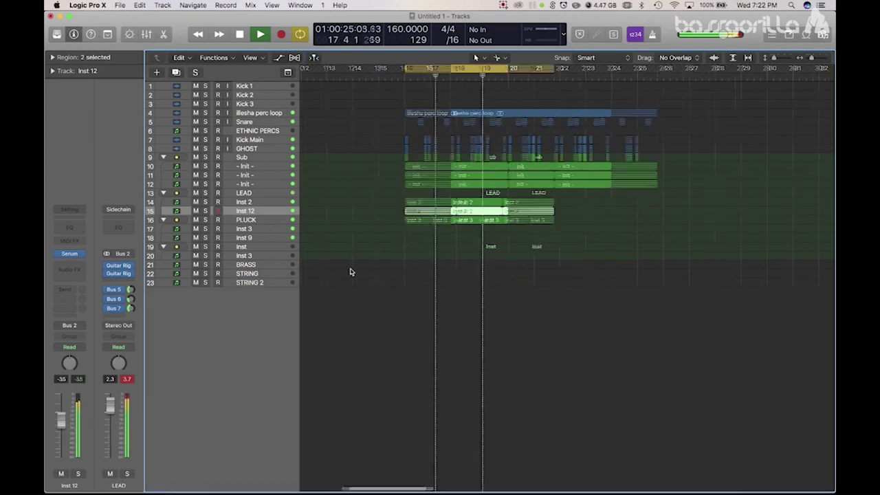
left_click(430, 212)
left_click_drag(811, 58, 804, 59)
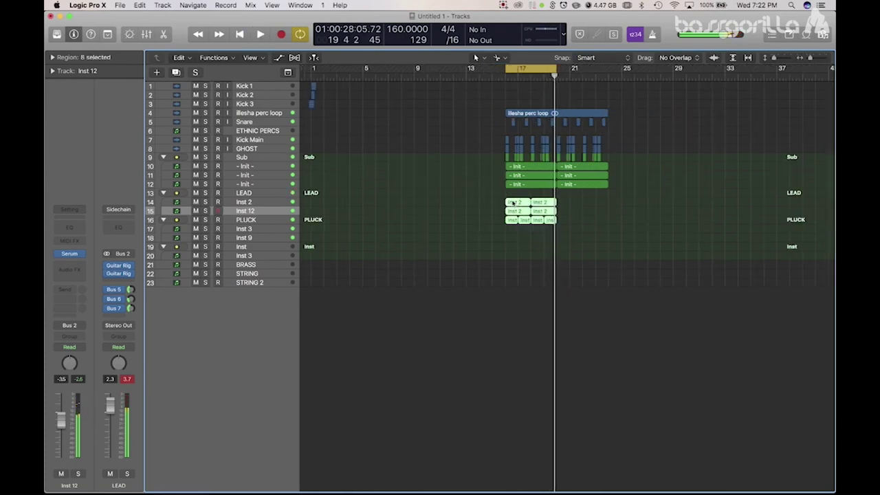
left_click_drag(539, 202, 591, 204)
left_click(537, 103)
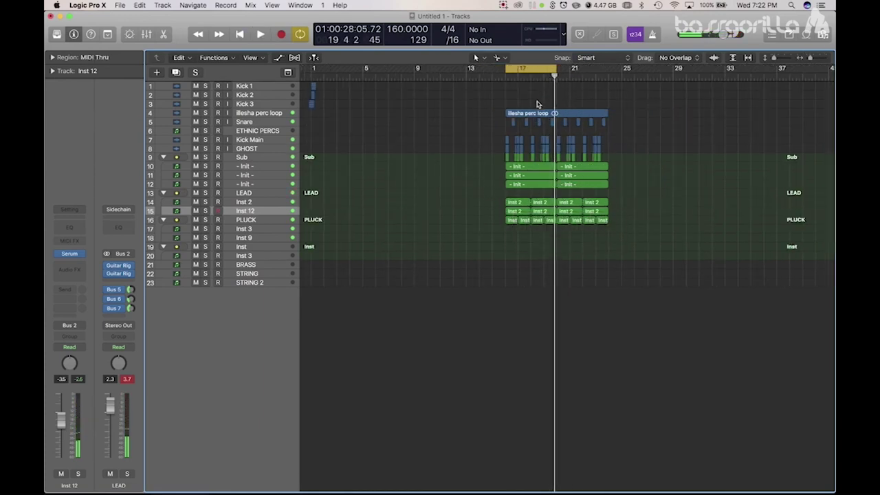
left_click(526, 71)
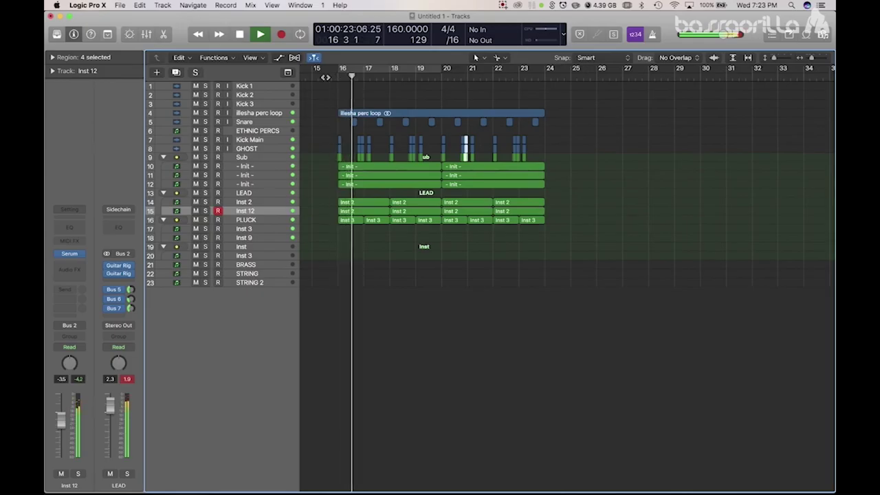